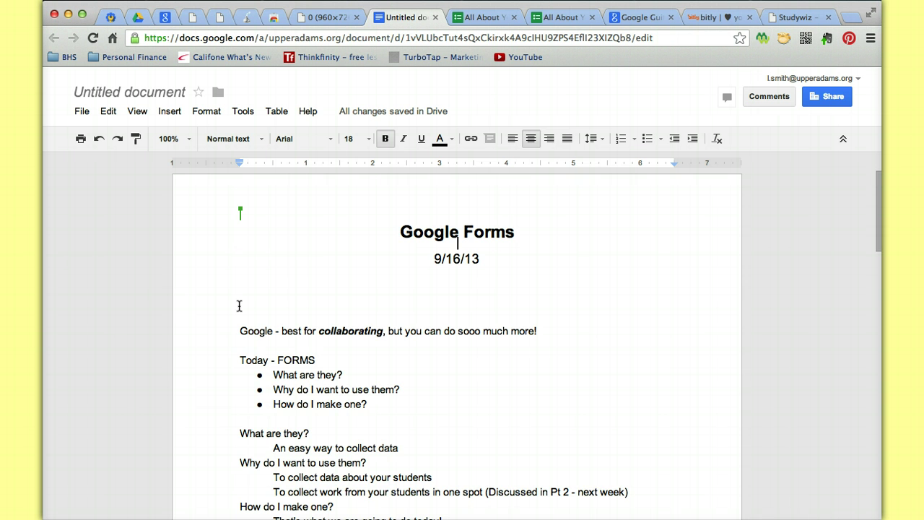
# - Read the Google Forms outline and examine the All About You! form's editor, live form and response spreadsheet
pyautogui.click(250, 286)
pyautogui.scroll(-5, 249, 286)
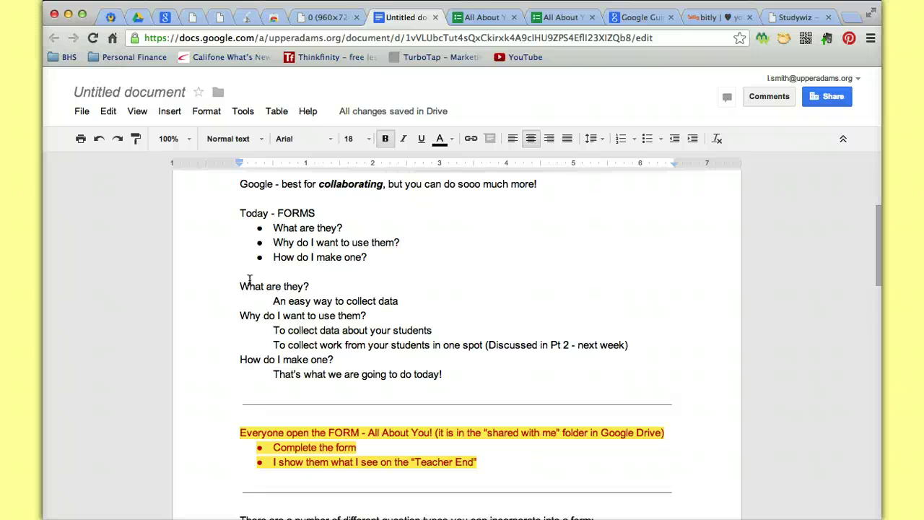
pyautogui.click(476, 18)
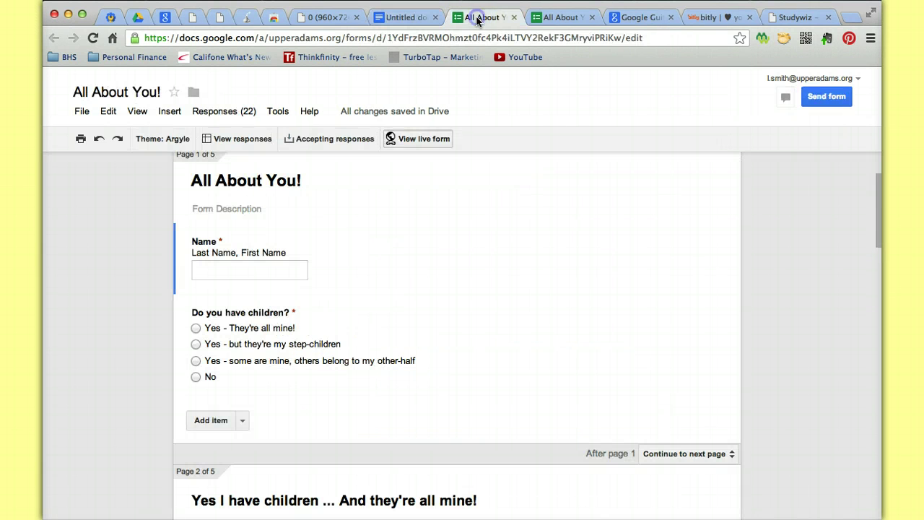
pyautogui.click(554, 18)
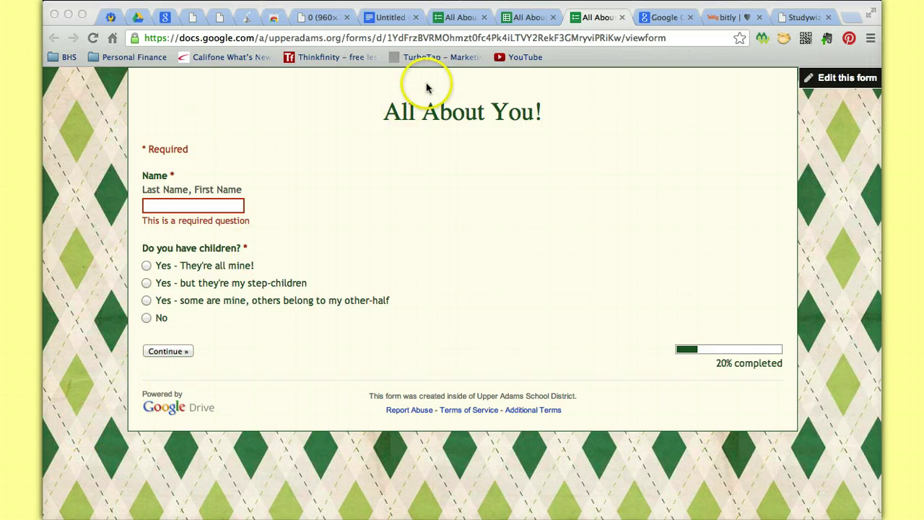
pyautogui.click(525, 20)
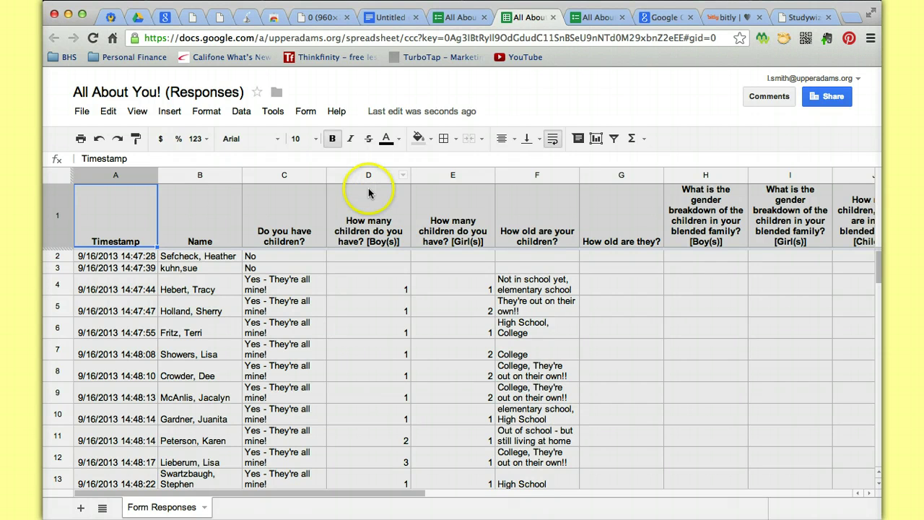
pyautogui.click(458, 20)
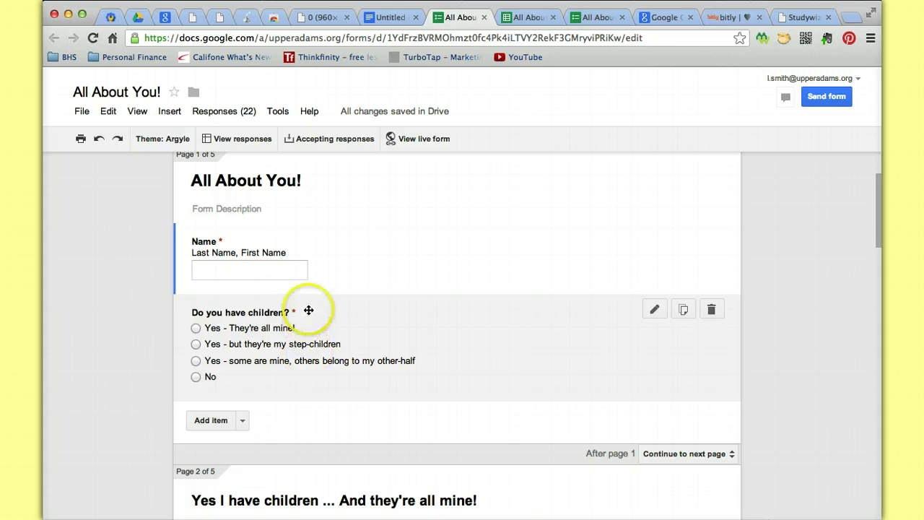
pyautogui.click(534, 20)
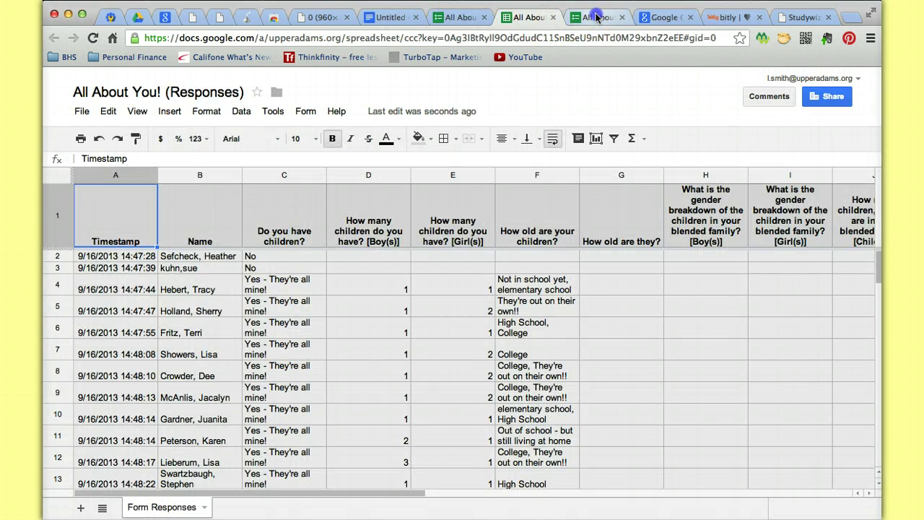
pyautogui.click(596, 17)
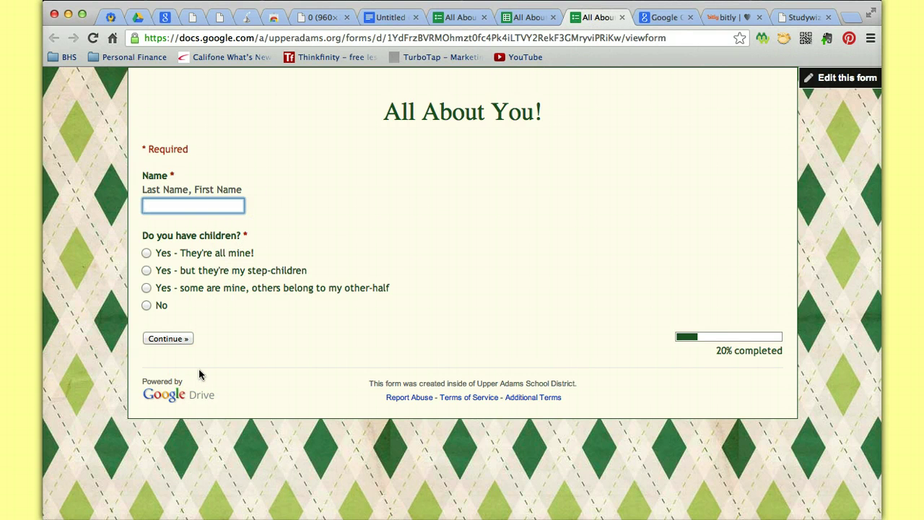
pyautogui.click(467, 17)
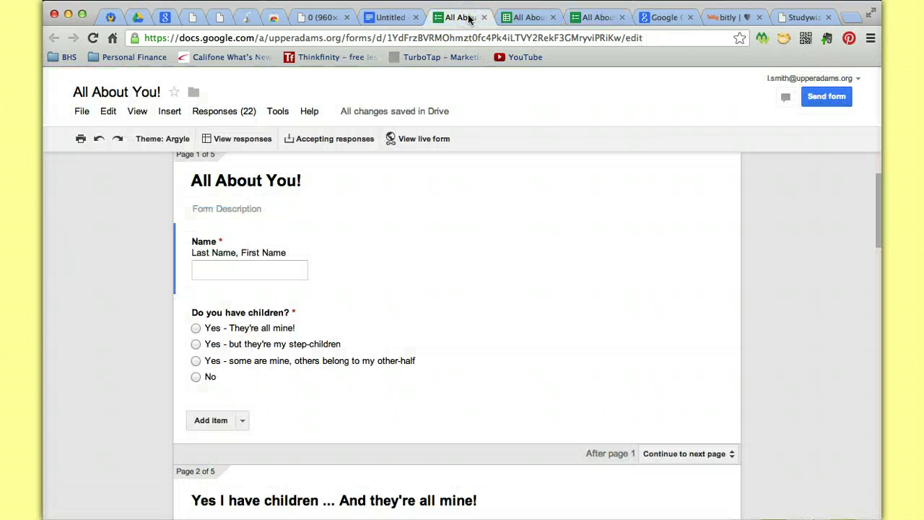
pyautogui.click(595, 20)
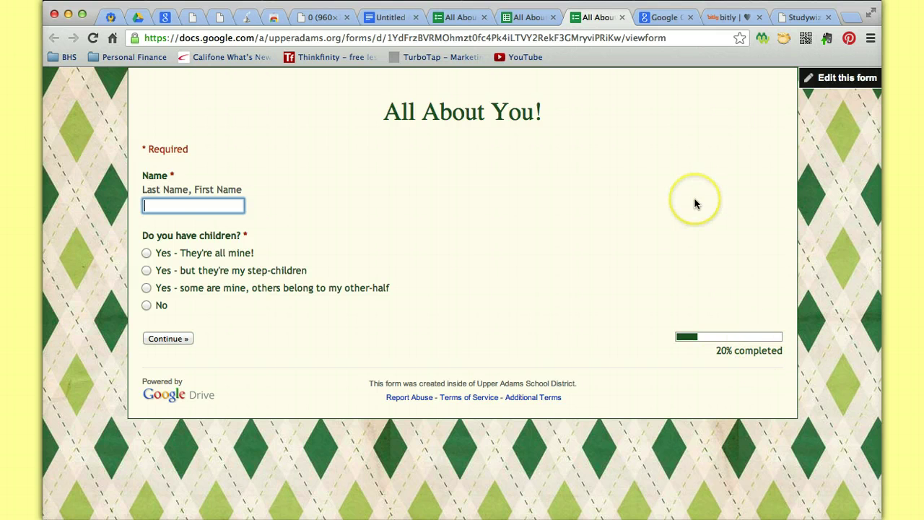
# - Return to the outline document and read through its question types table, from Text to Grid
pyautogui.click(392, 16)
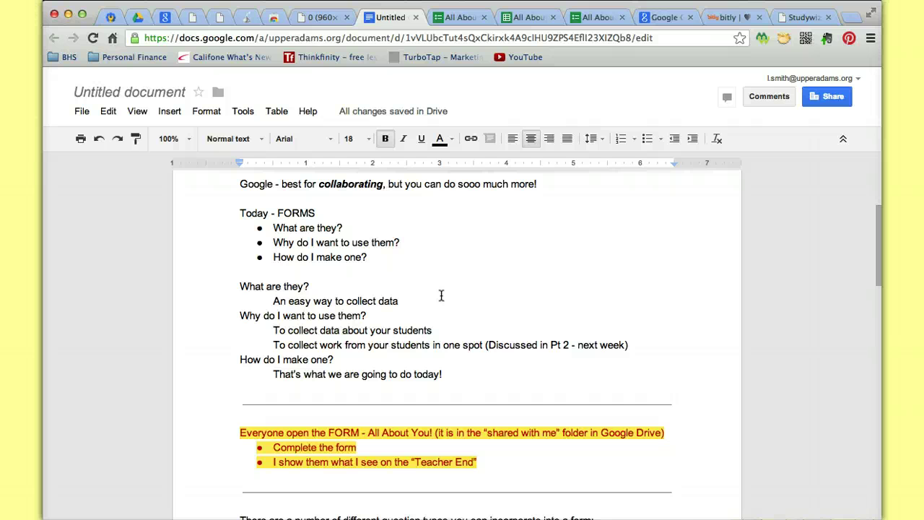
pyautogui.scroll(-5, 441, 296)
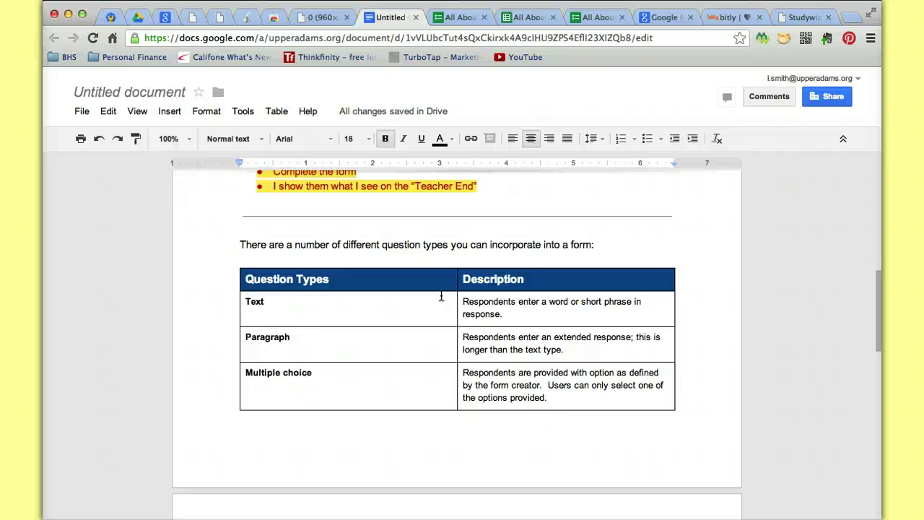
pyautogui.scroll(-1, 441, 295)
pyautogui.click(324, 291)
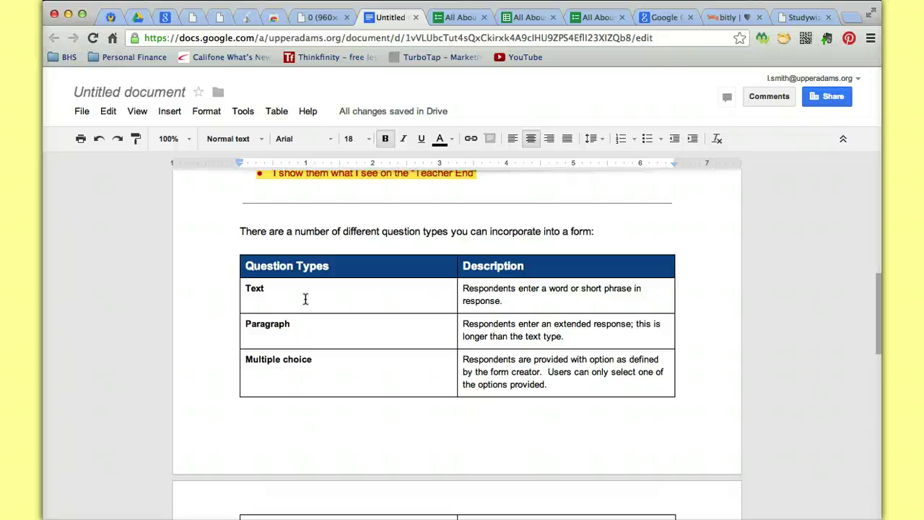
pyautogui.scroll(-5, 306, 299)
pyautogui.click(275, 354)
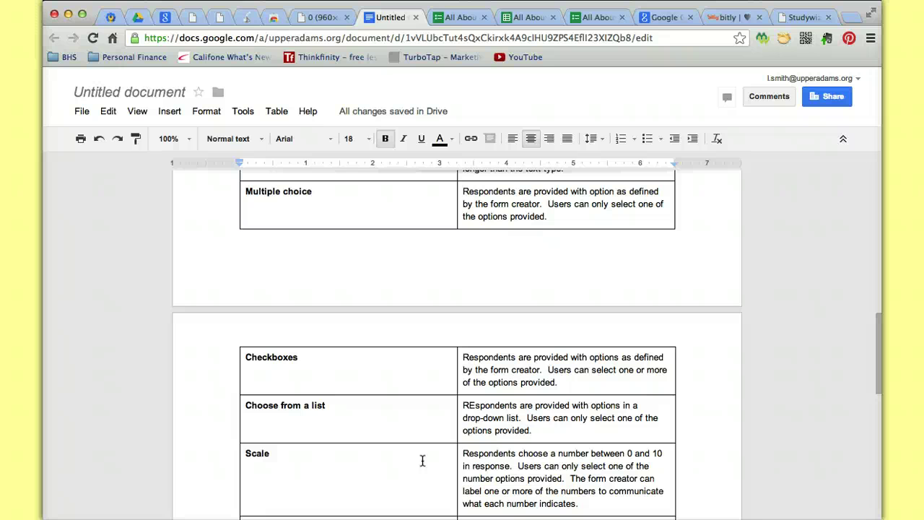
pyautogui.scroll(-4, 422, 461)
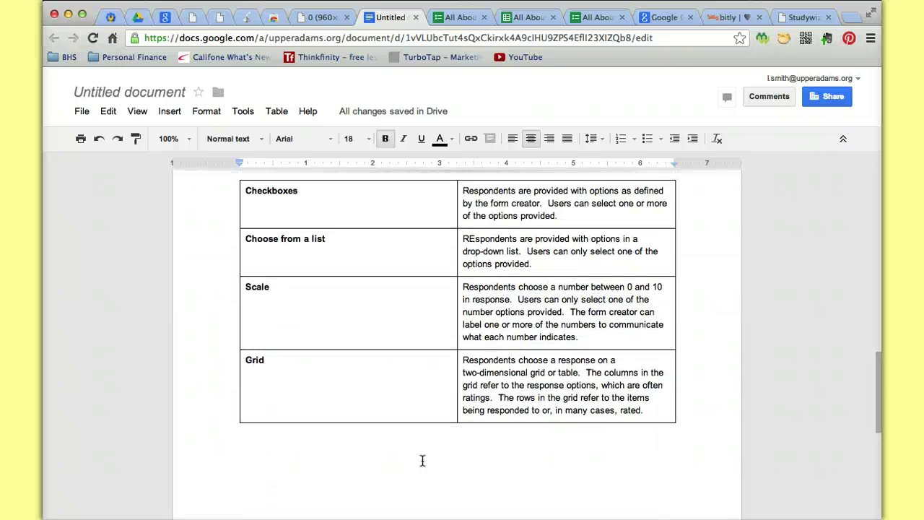
pyautogui.click(424, 410)
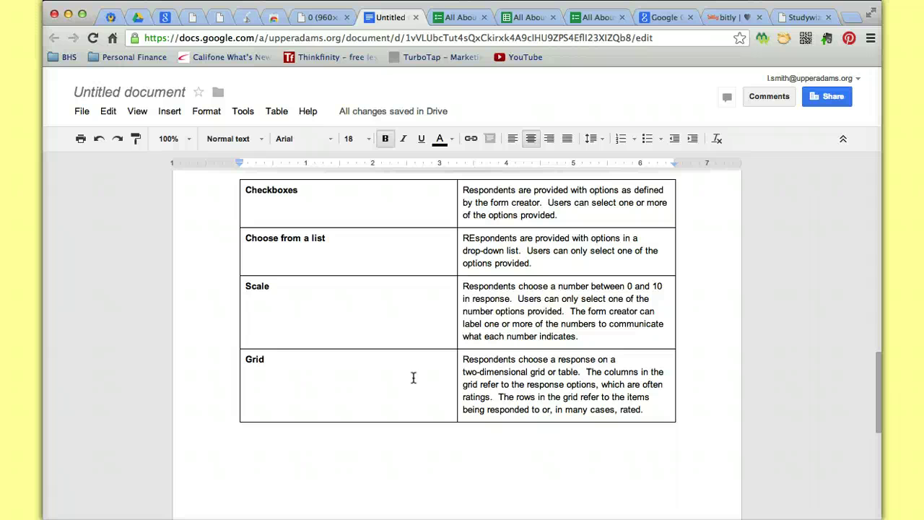
pyautogui.scroll(-5, 413, 377)
pyautogui.scroll(7, 414, 378)
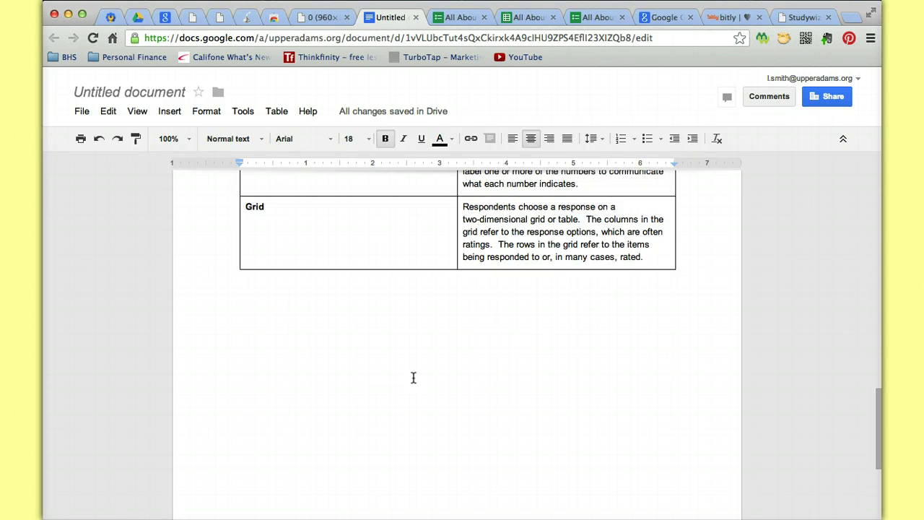
pyautogui.scroll(2, 414, 378)
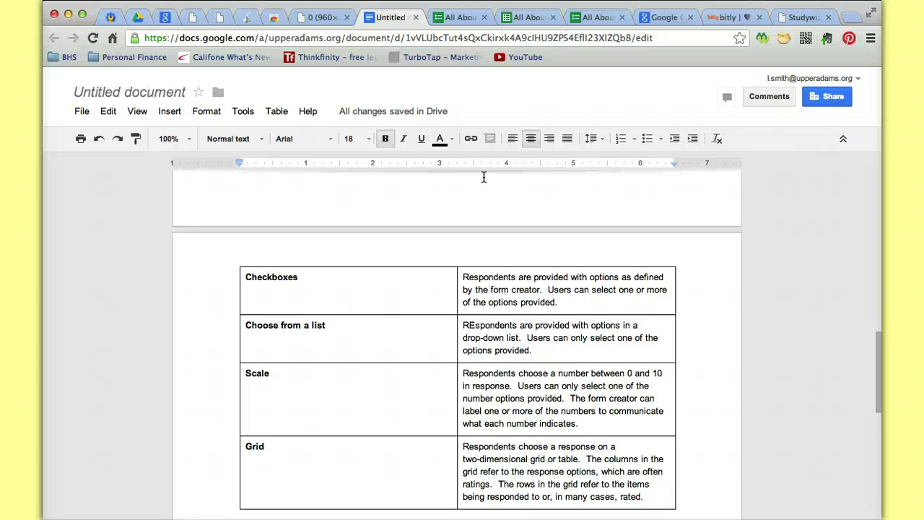
# - Switch to Google Drive and create a new form in My Drive
pyautogui.click(144, 15)
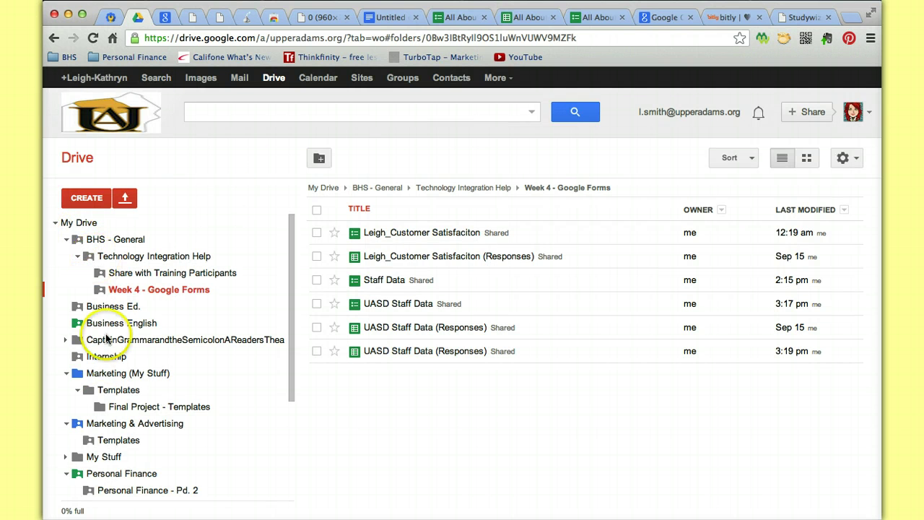
pyautogui.scroll(-4, 94, 481)
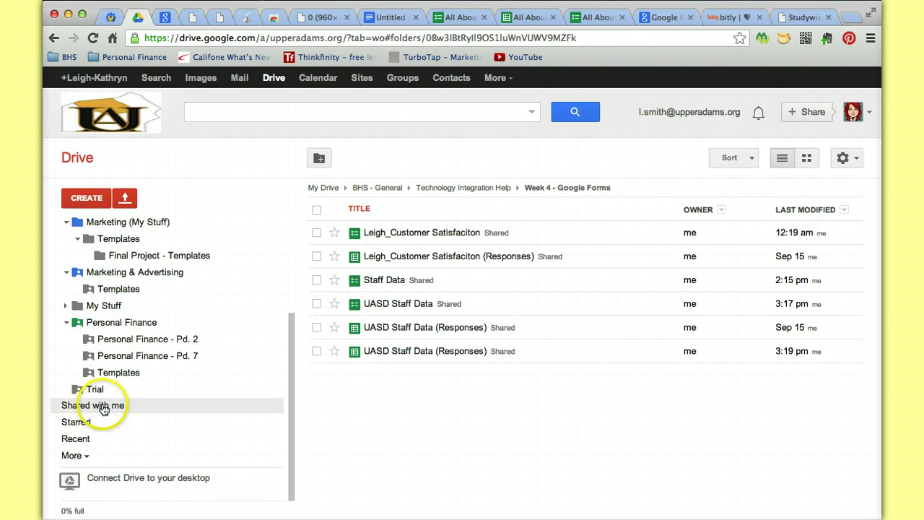
pyautogui.scroll(5, 101, 408)
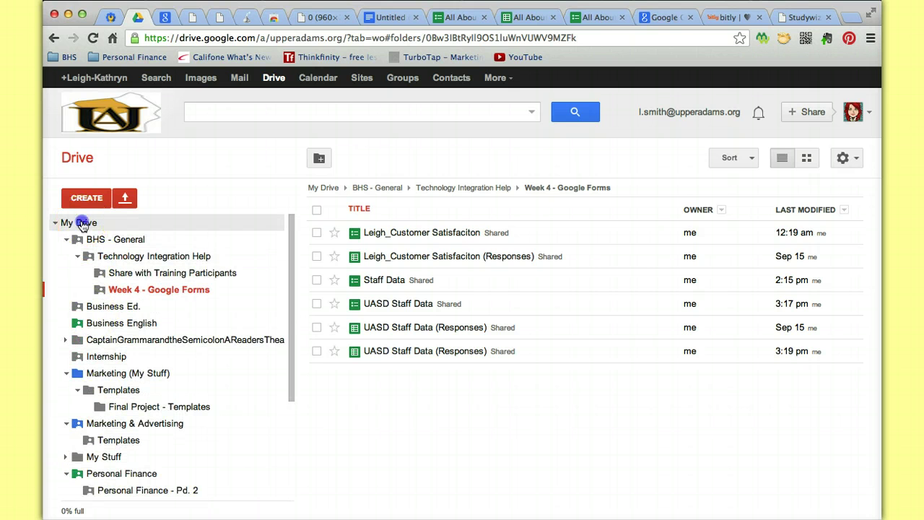
pyautogui.click(90, 197)
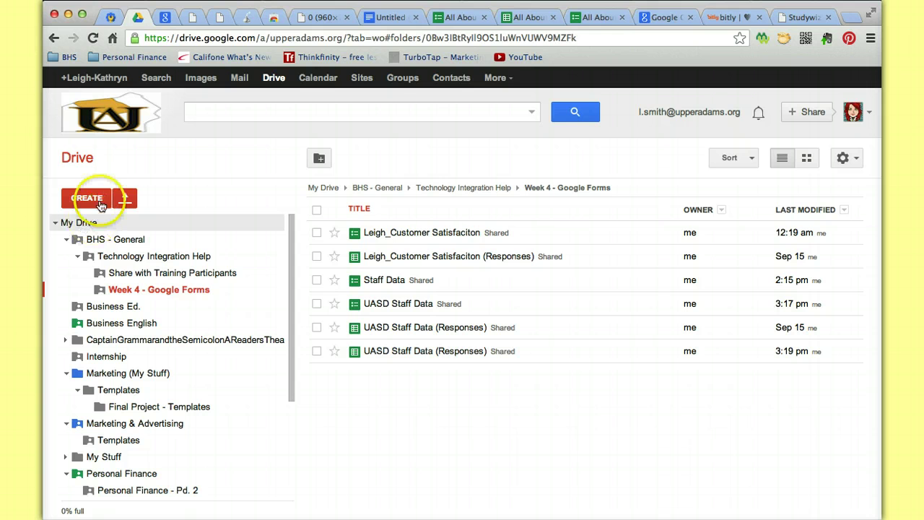
pyautogui.click(88, 199)
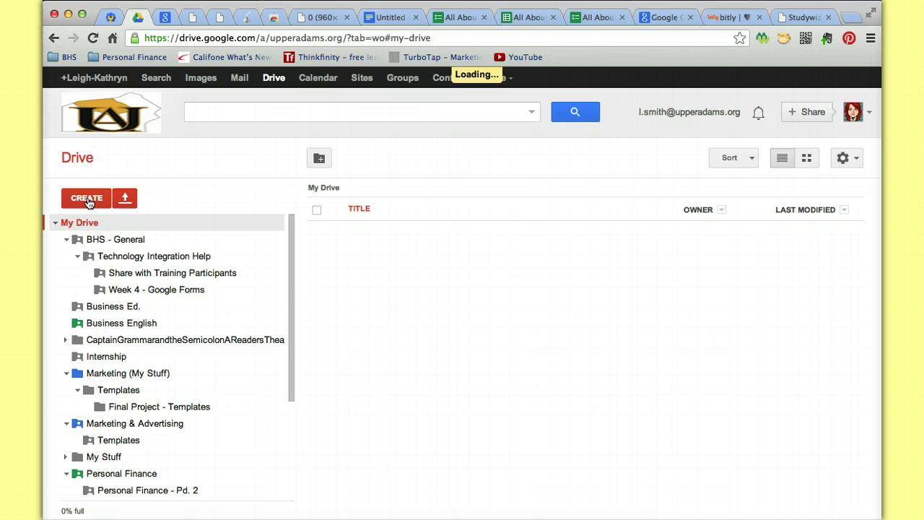
pyautogui.click(87, 198)
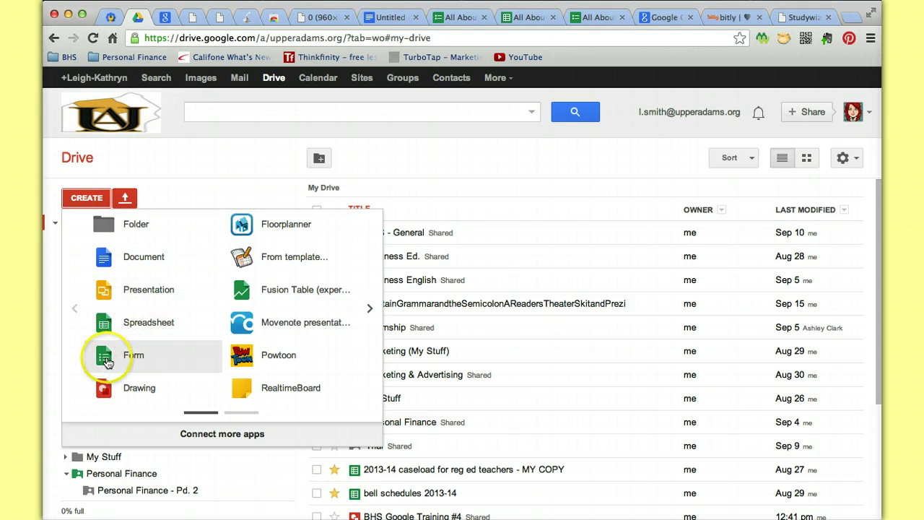
pyautogui.click(139, 357)
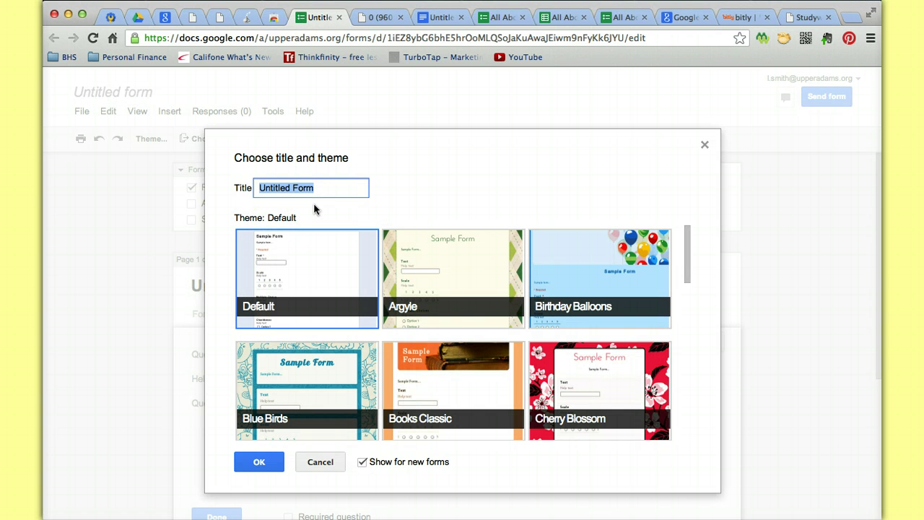
# - Title the new form "UASD Staff Data" and apply the Default theme
pyautogui.write('UASD Staff Data')
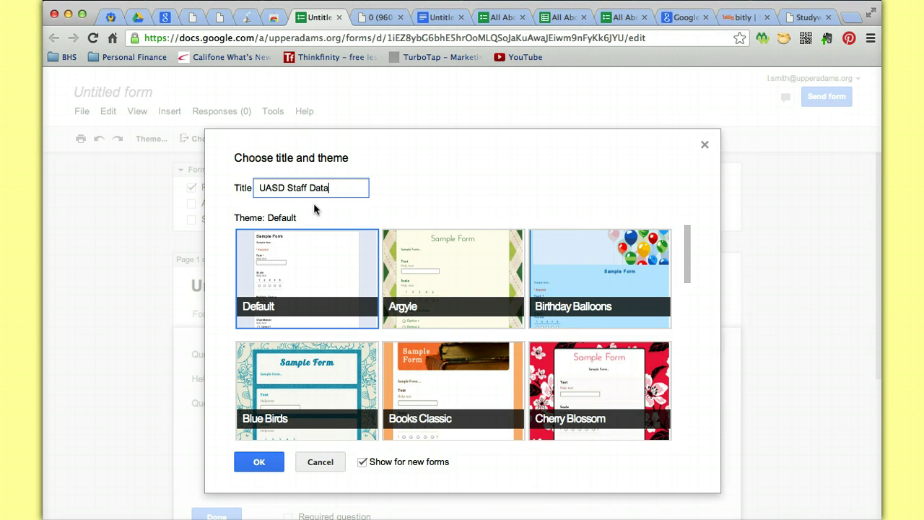
pyautogui.click(257, 264)
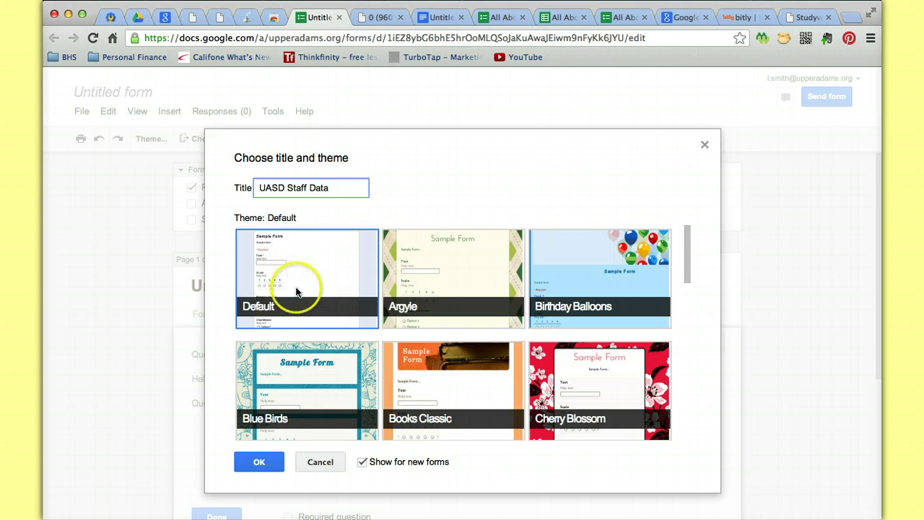
pyautogui.click(259, 464)
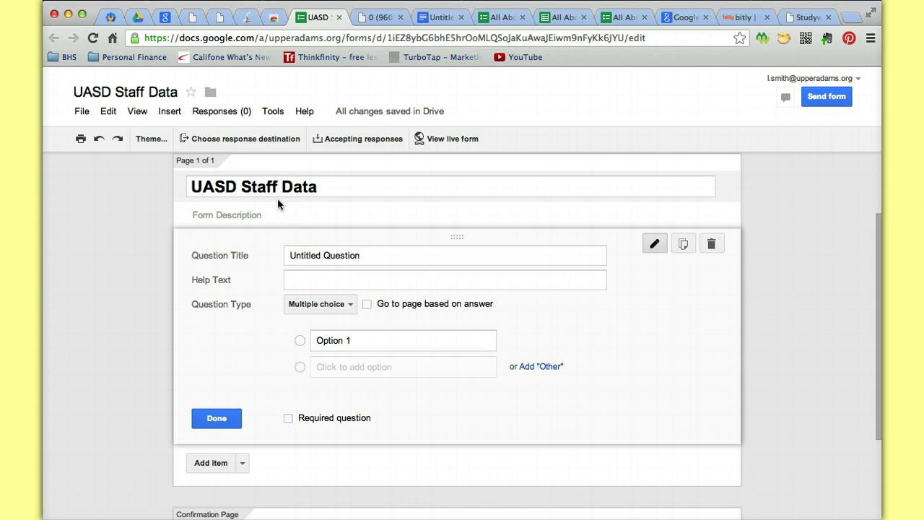
# - Enter the form description "Thank you for helping us gather data about our staff!" below the form title
pyautogui.click(250, 209)
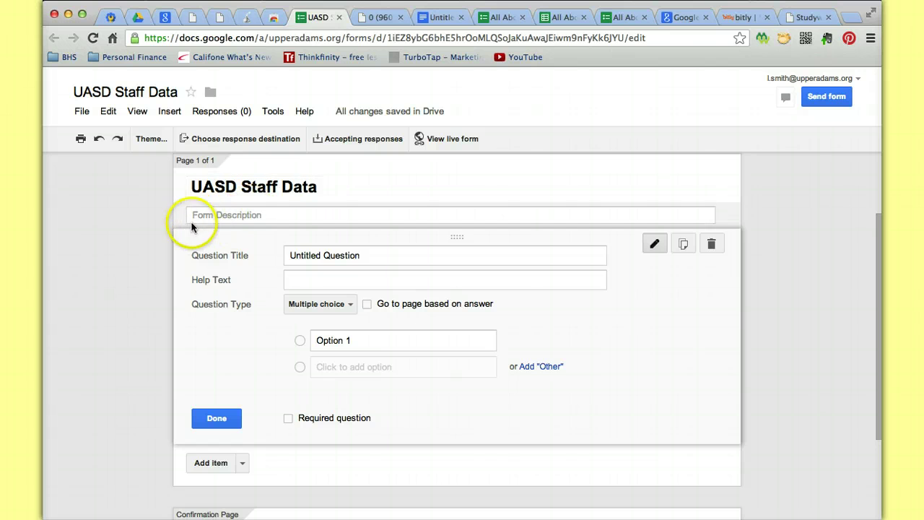
pyautogui.click(242, 217)
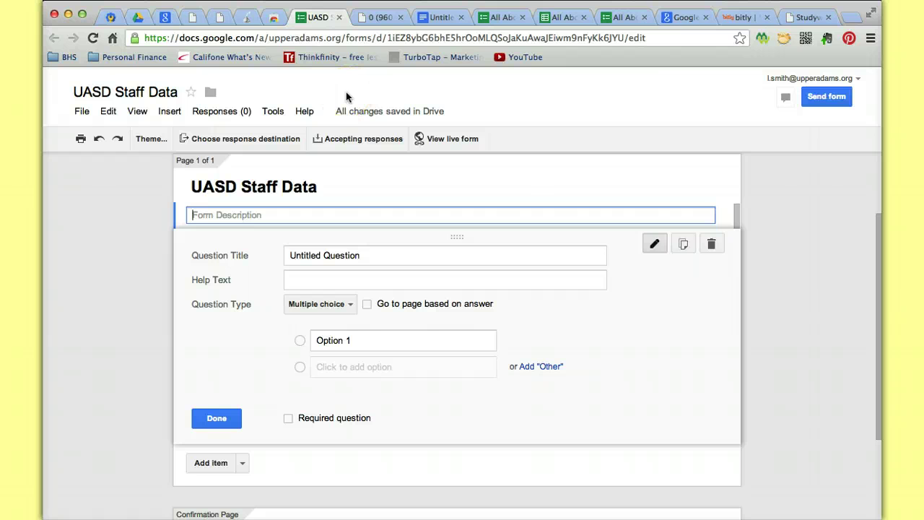
pyautogui.write('Thank yo ufor help')
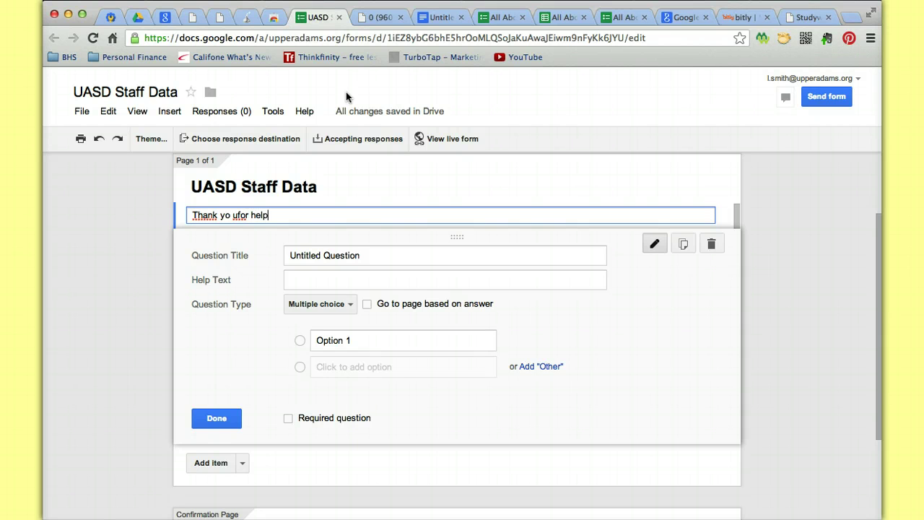
pyautogui.write('ing us gather dat')
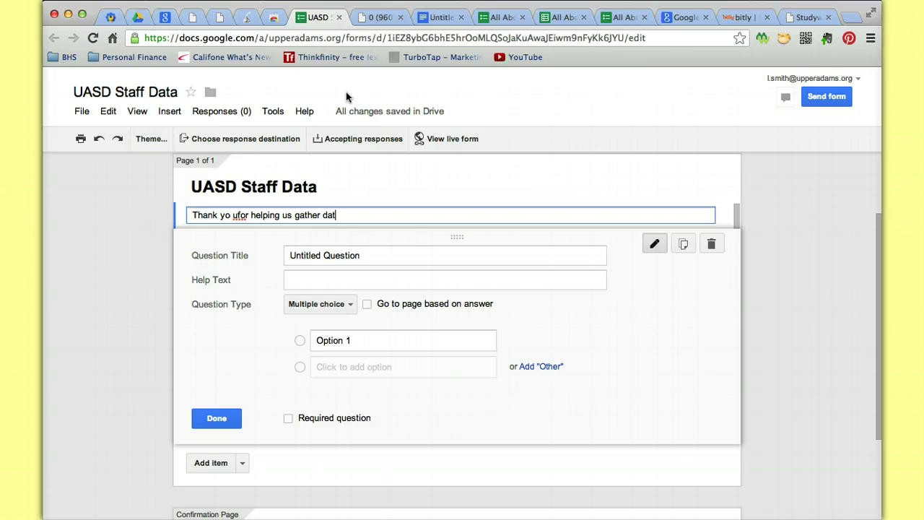
pyautogui.write('a about our staff!')
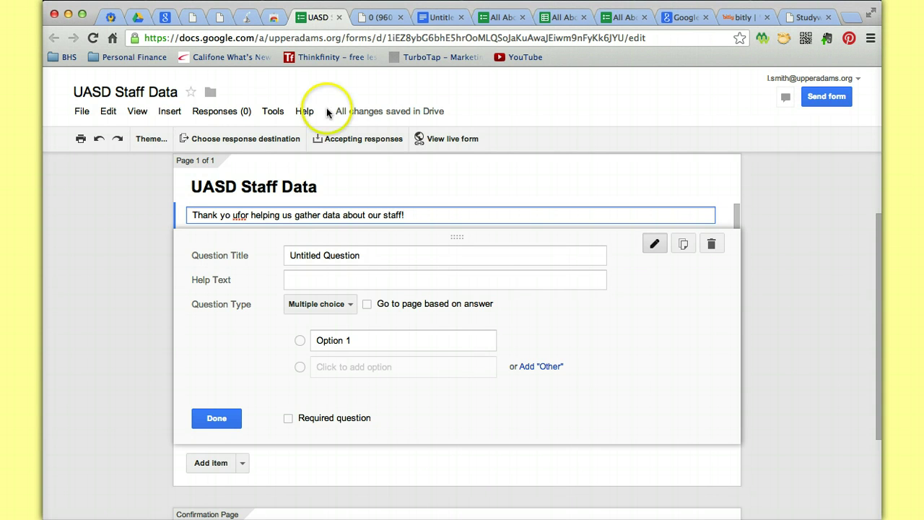
pyautogui.click(234, 216)
pyautogui.press('BackSpace')
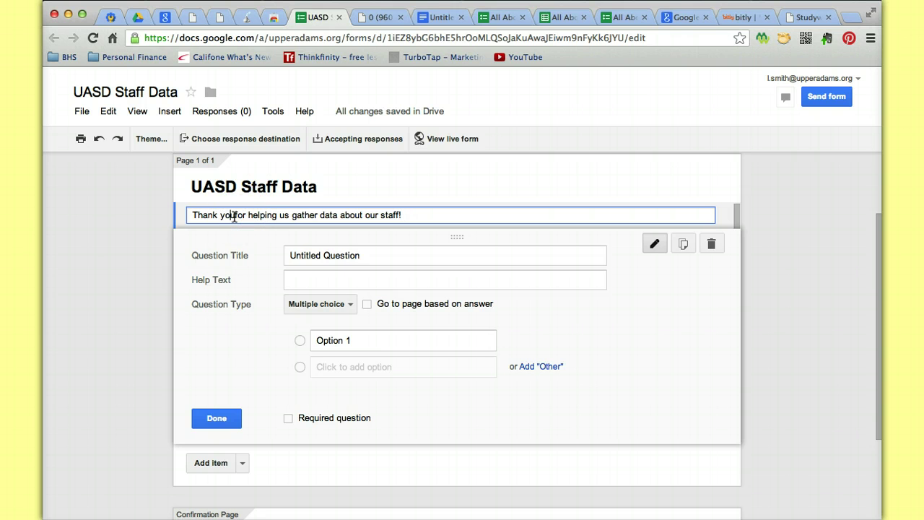
pyautogui.press('Right')
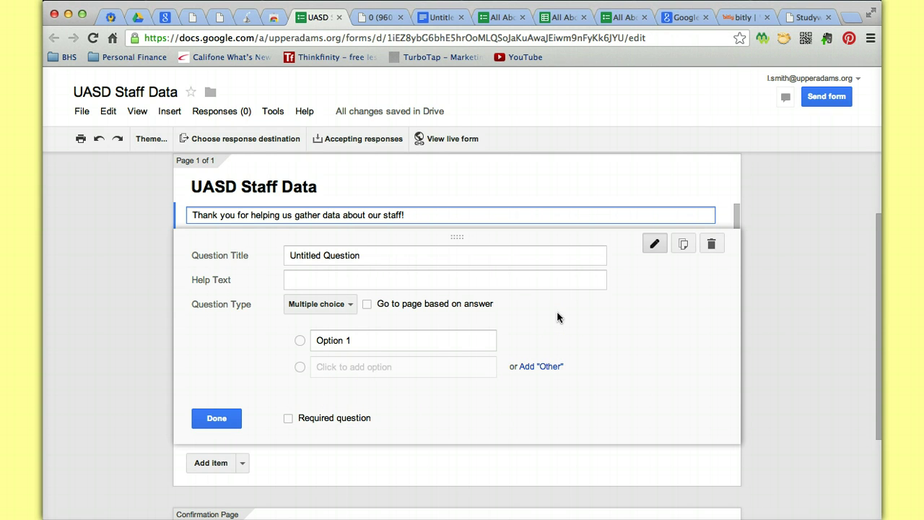
# - Delete the default untitled multiple-choice question from the form
pyautogui.click(713, 245)
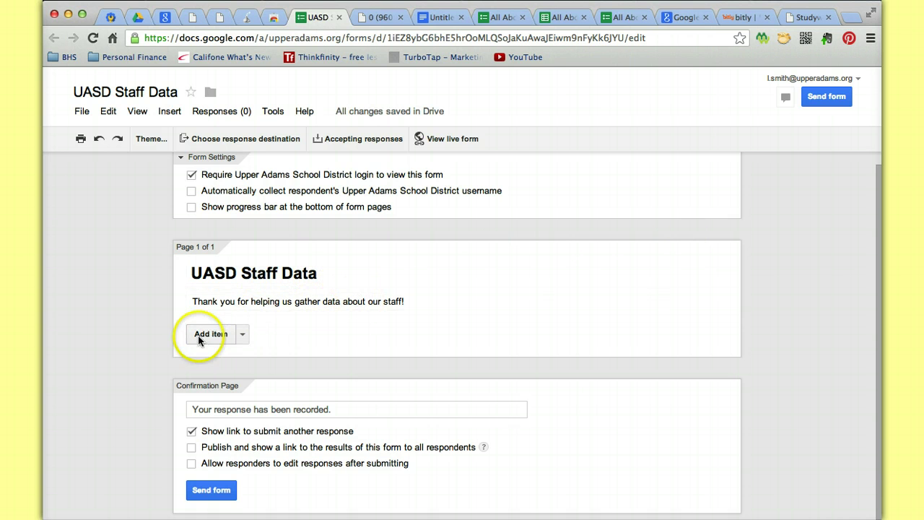
# - Add a section header titled "Personal Information" below the form description, without a section description
pyautogui.click(244, 335)
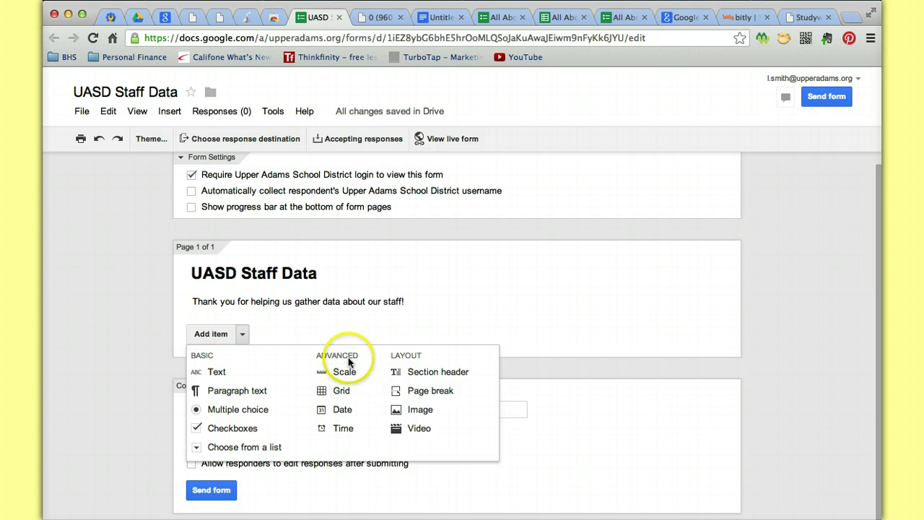
pyautogui.click(429, 373)
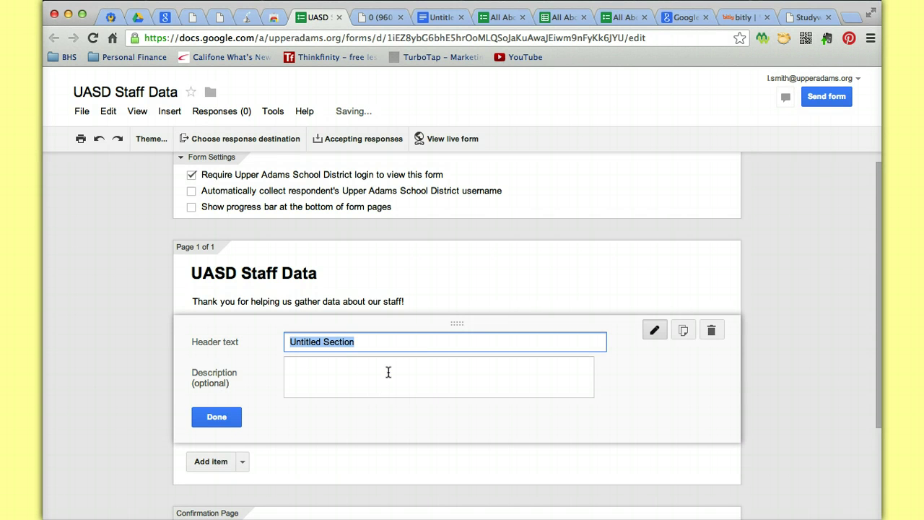
pyautogui.write('per')
pyautogui.press('BackSpace')
pyautogui.press('BackSpace')
pyautogui.press('BackSpace')
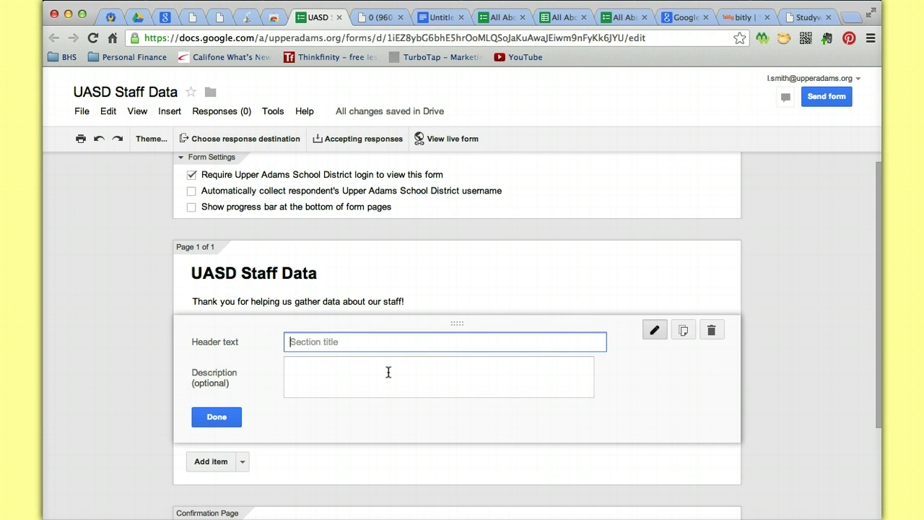
pyautogui.write('Personal Information')
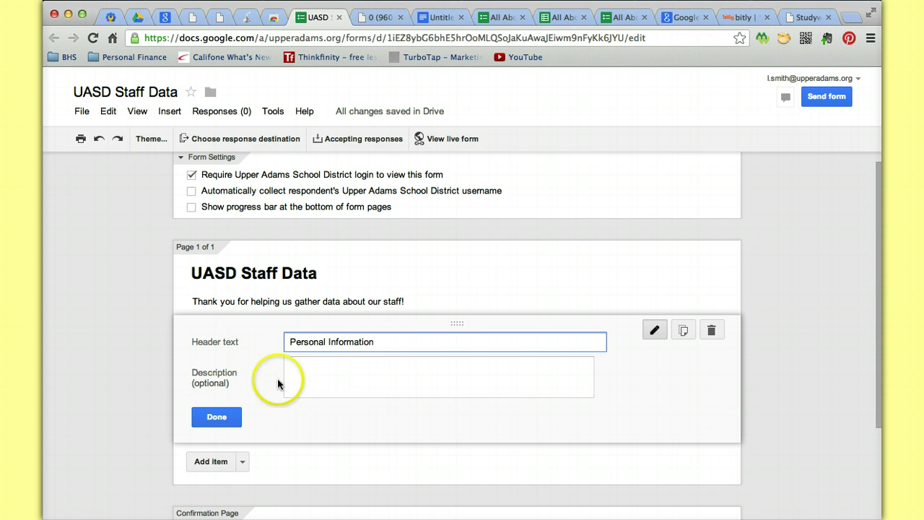
pyautogui.click(217, 418)
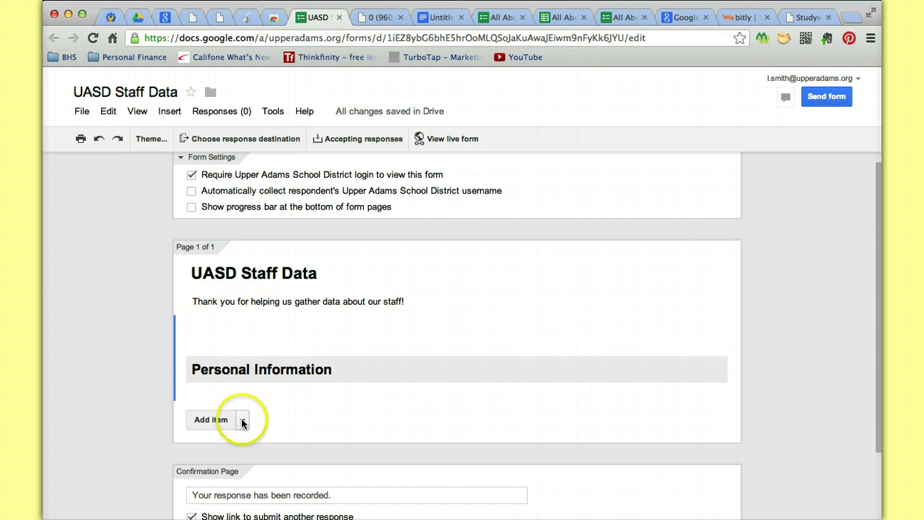
# - Add a required text question titled "Name" with the help text "Last Name, First Name" under the Personal Information header
pyautogui.click(241, 421)
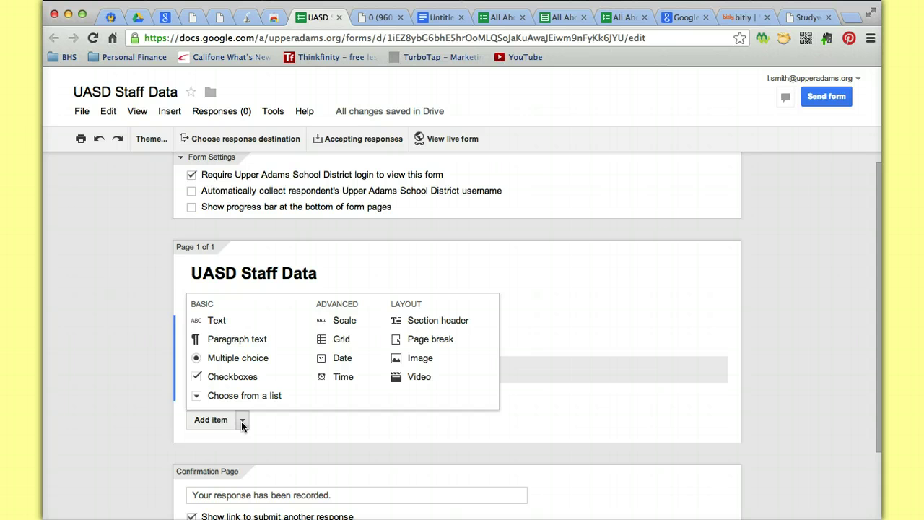
pyautogui.click(217, 321)
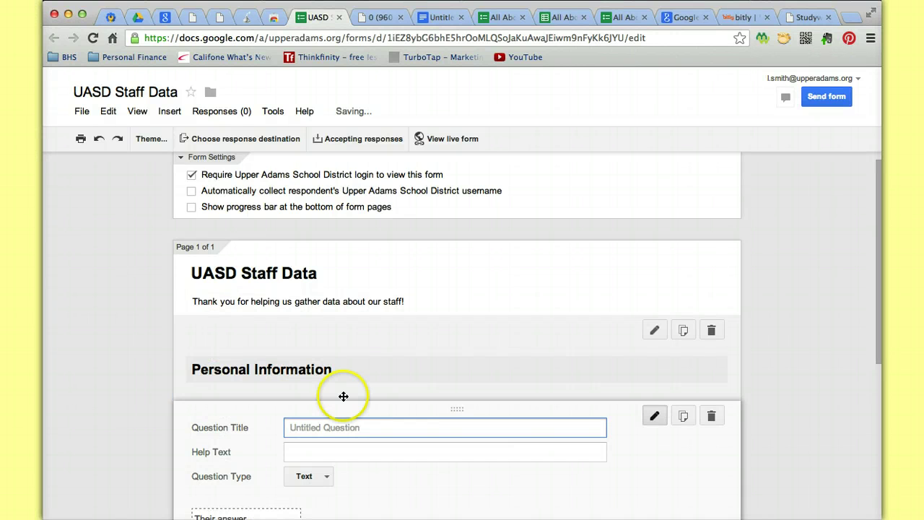
pyautogui.write('Name')
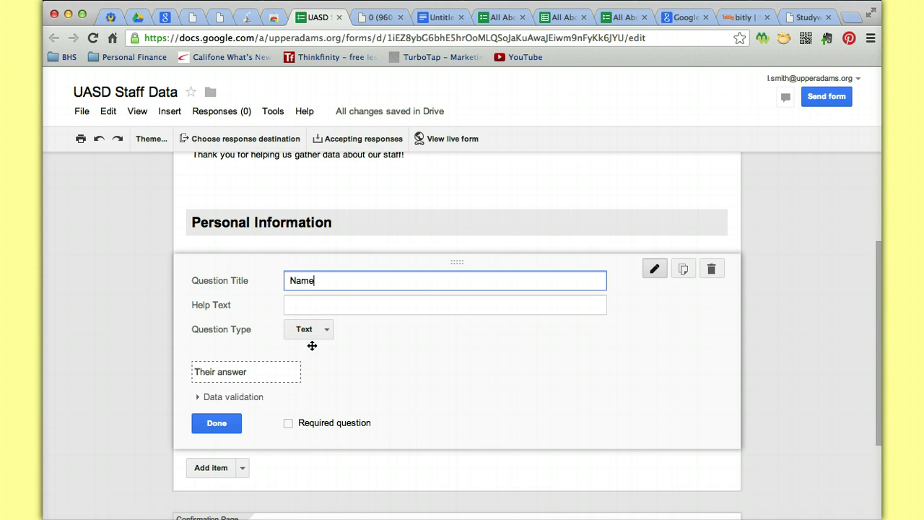
pyautogui.press('Tab')
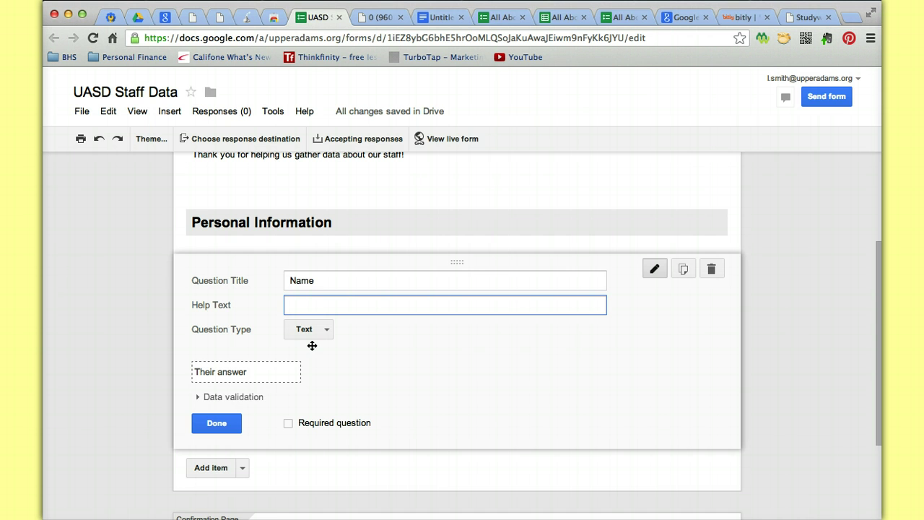
pyautogui.write('Last Name, F')
pyautogui.write('irst Name')
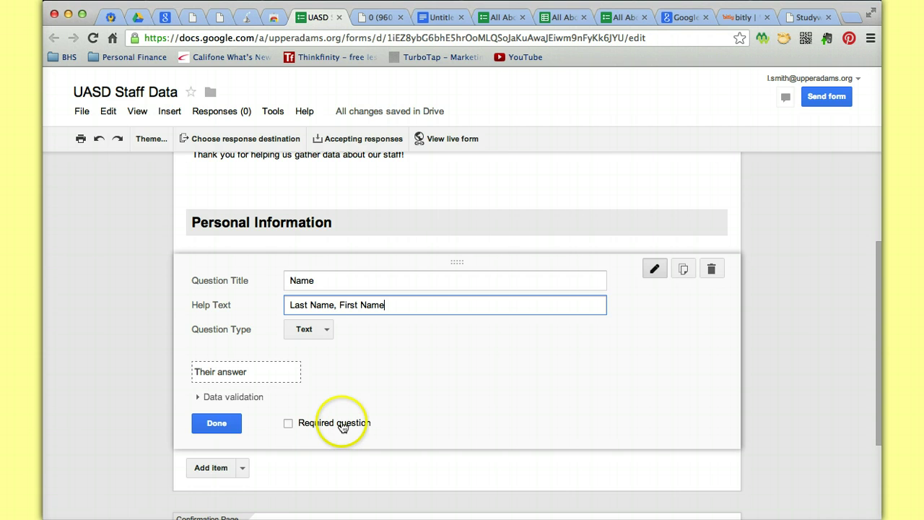
pyautogui.click(288, 425)
pyautogui.click(218, 424)
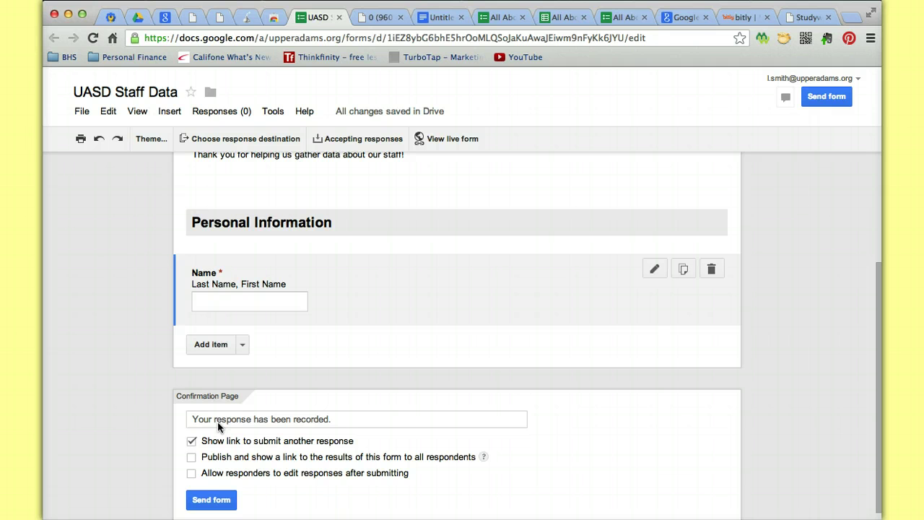
# - Add a required text question titled "Current town of residence" with the help text "Where do you currently live?" after the Name question
pyautogui.click(243, 344)
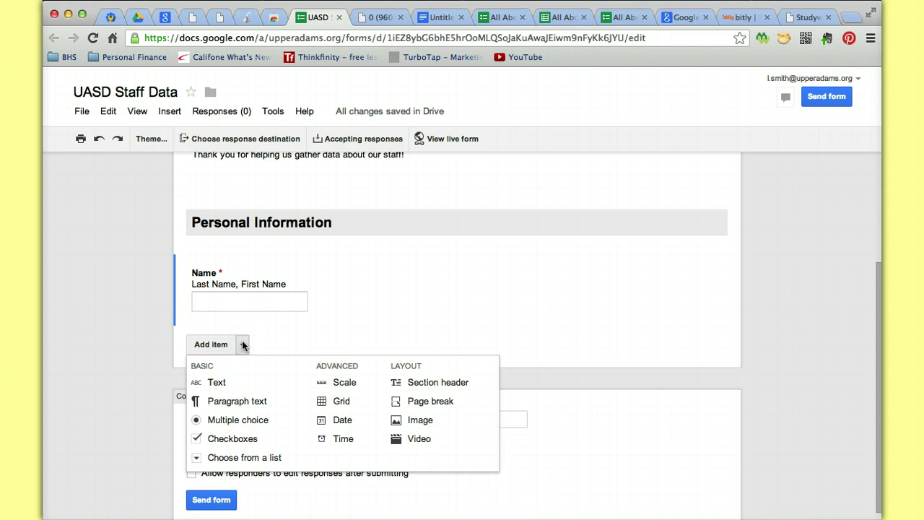
pyautogui.click(218, 383)
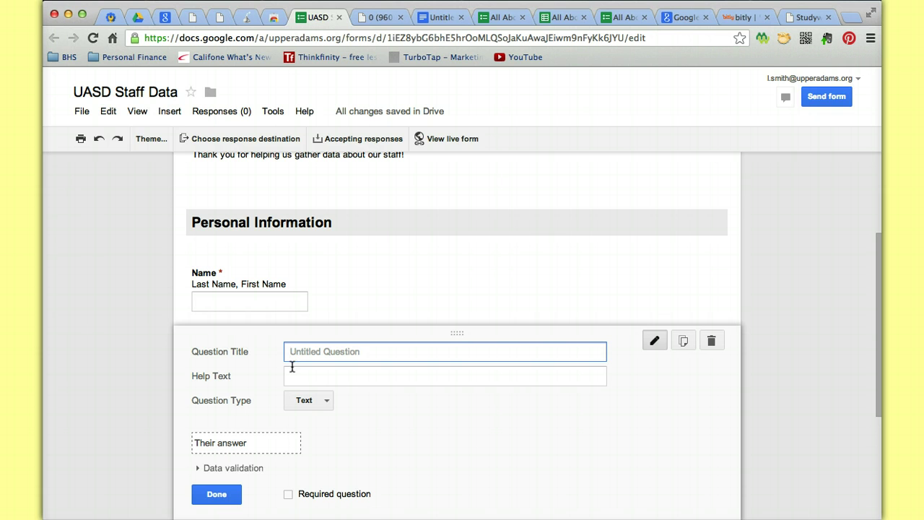
pyautogui.write('Current town of residence')
pyautogui.press('Tab')
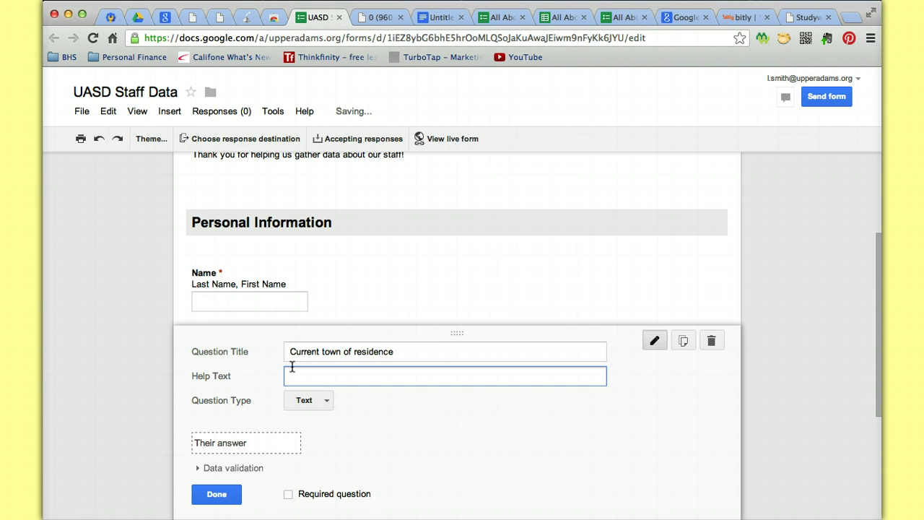
pyautogui.write('Where sdo')
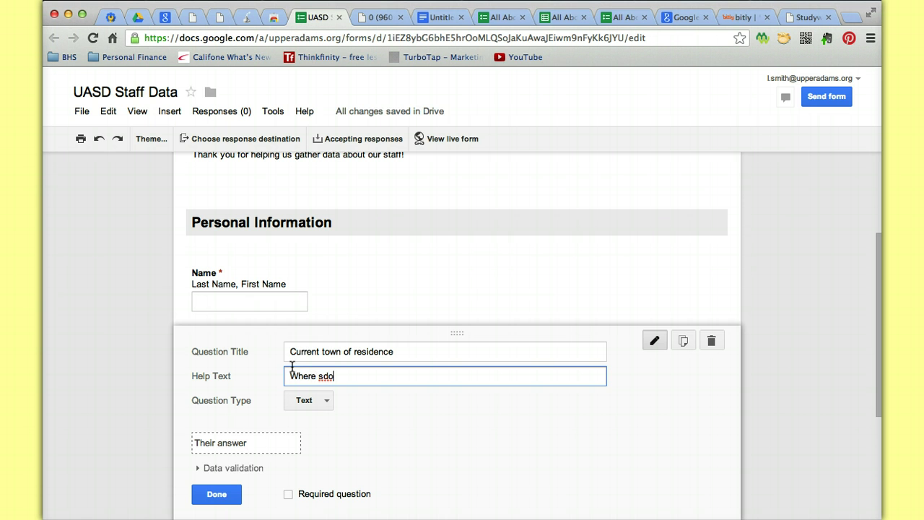
pyautogui.press('BackSpace')
pyautogui.press('BackSpace')
pyautogui.press('BackSpace')
pyautogui.write('do you currently live?')
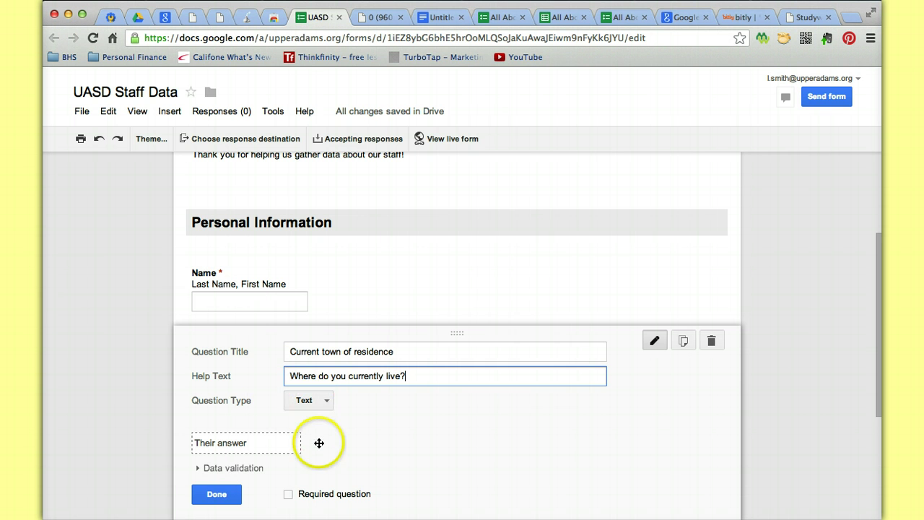
pyautogui.click(289, 495)
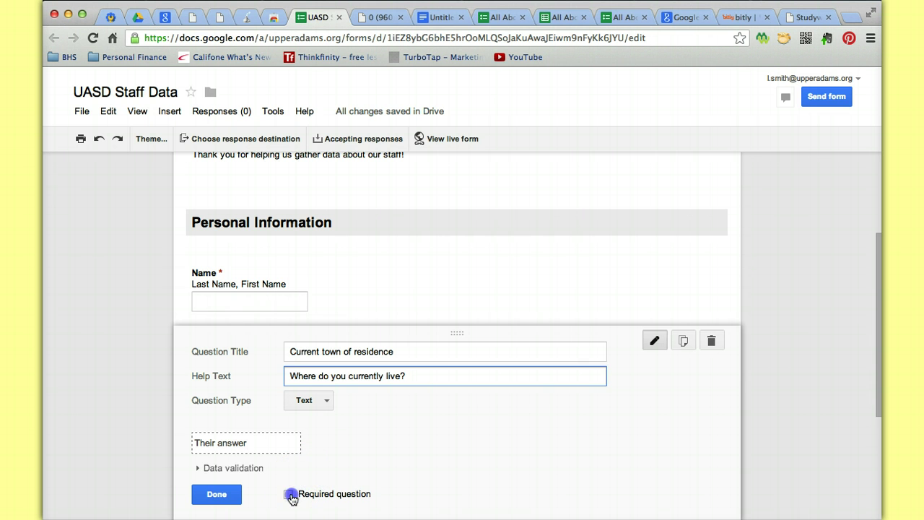
pyautogui.scroll(-1, 355, 443)
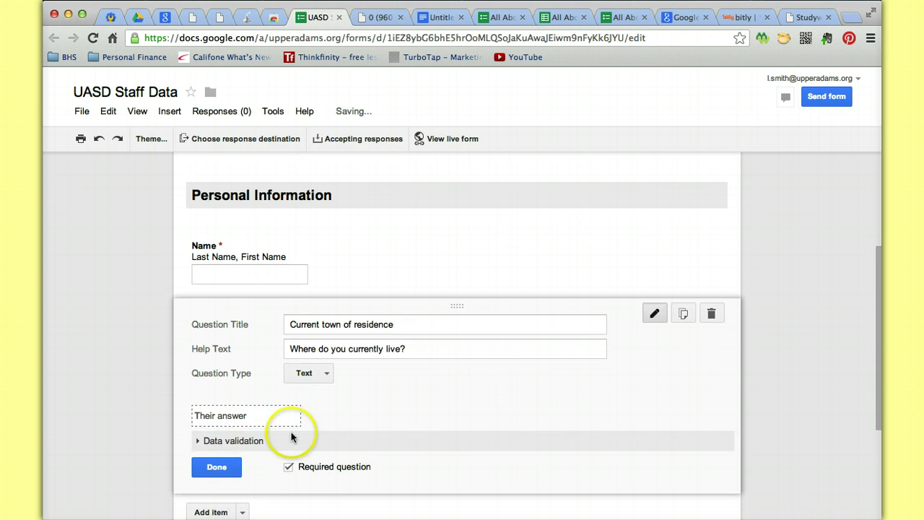
pyautogui.click(220, 470)
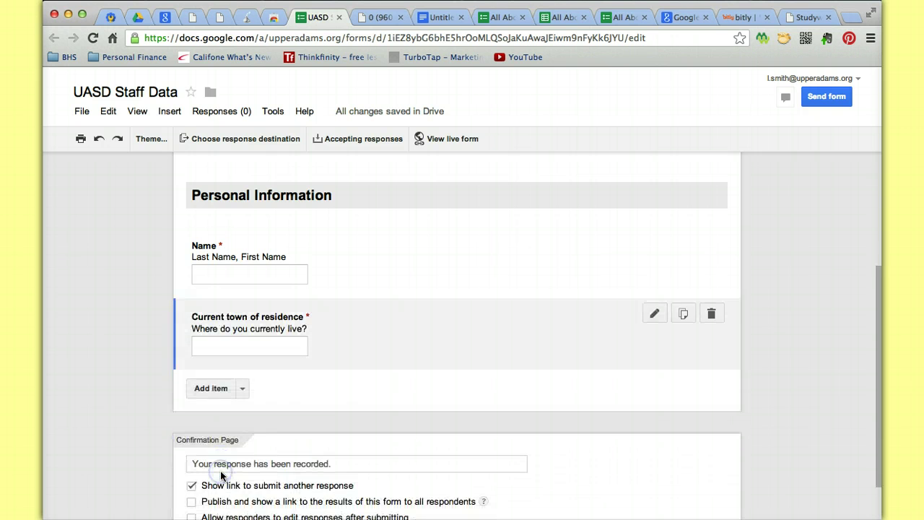
# - Add a choose-from-a-list question titled "Month of Birth" after the town of residence question
pyautogui.click(242, 389)
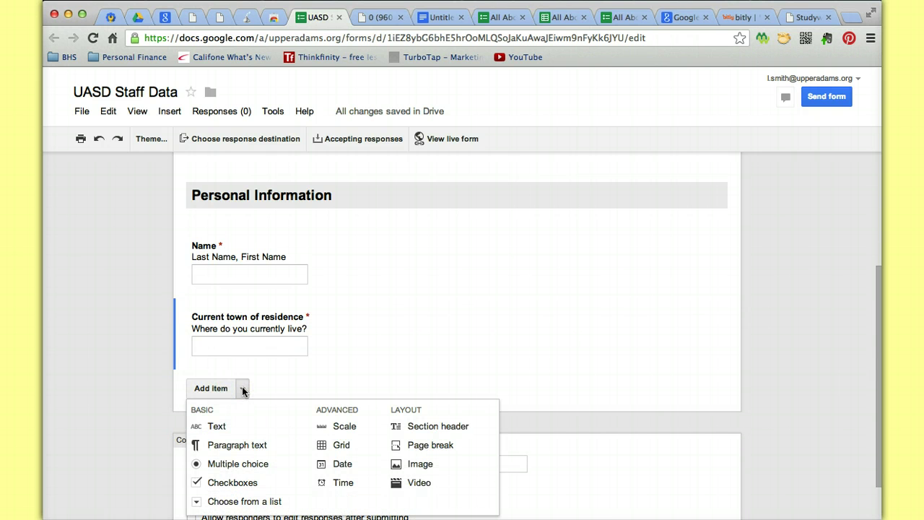
pyautogui.scroll(-2, 242, 389)
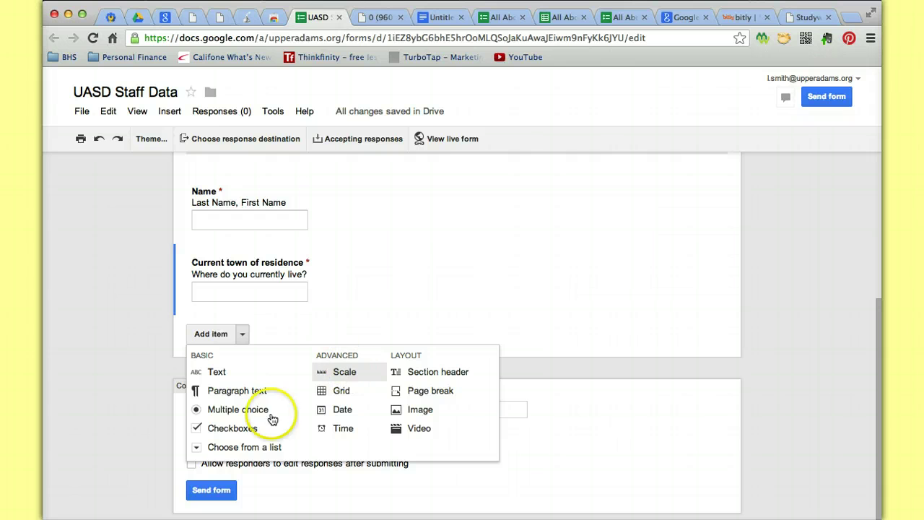
pyautogui.click(246, 448)
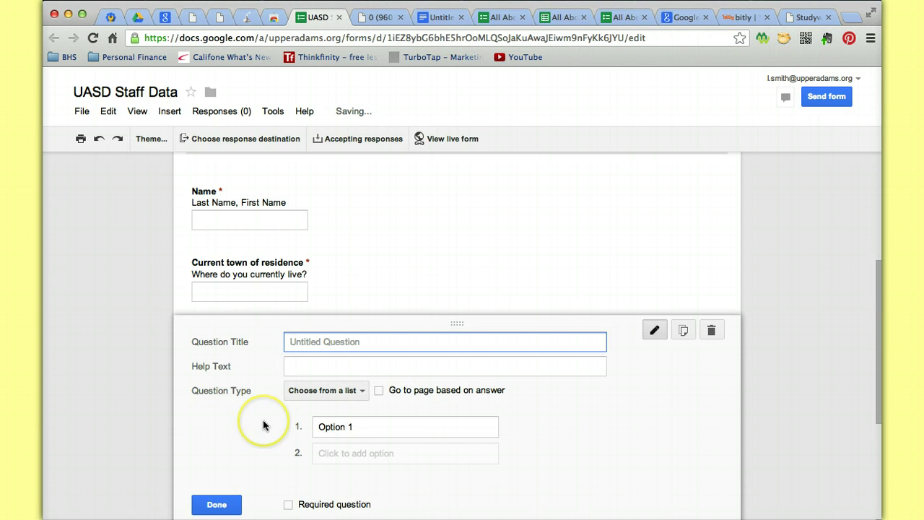
pyautogui.write('Month')
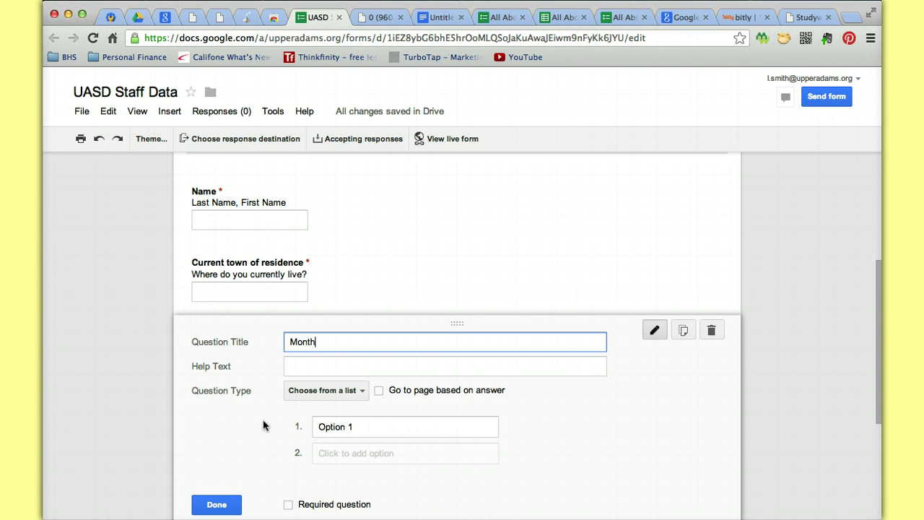
pyautogui.write(' of Birth')
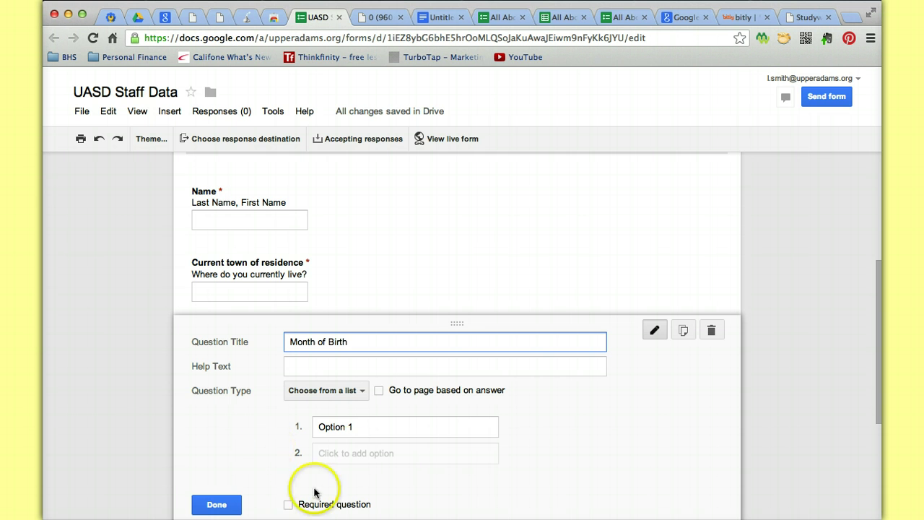
# - Enter January, February, March and April as the first four options of the Month of Birth question
pyautogui.scroll(-3, 280, 421)
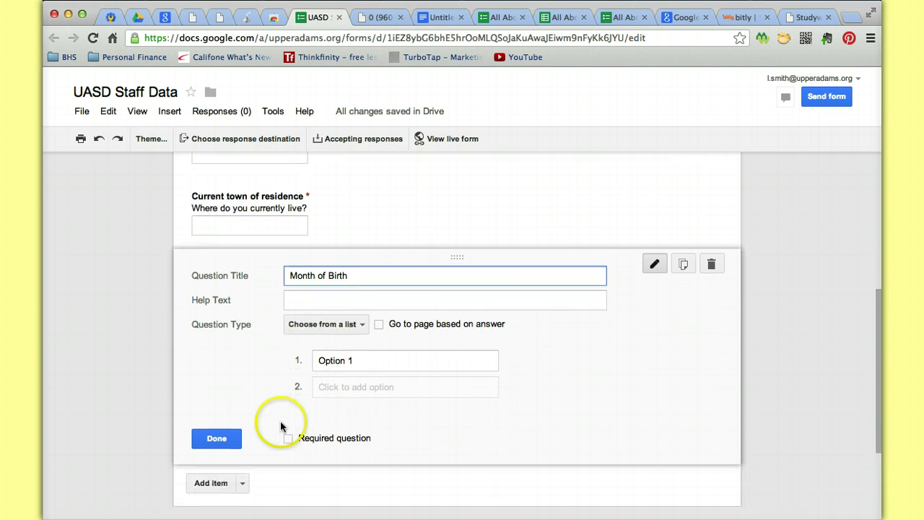
pyautogui.click(348, 343)
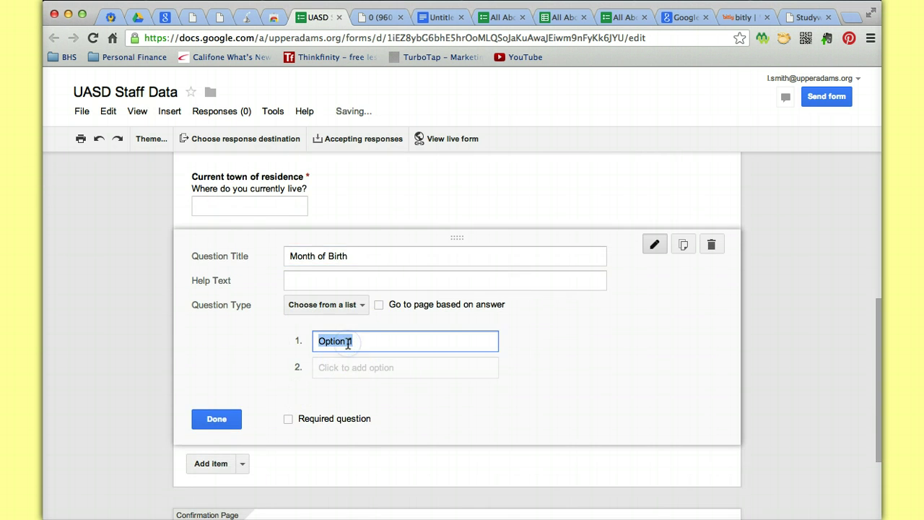
pyautogui.write('January')
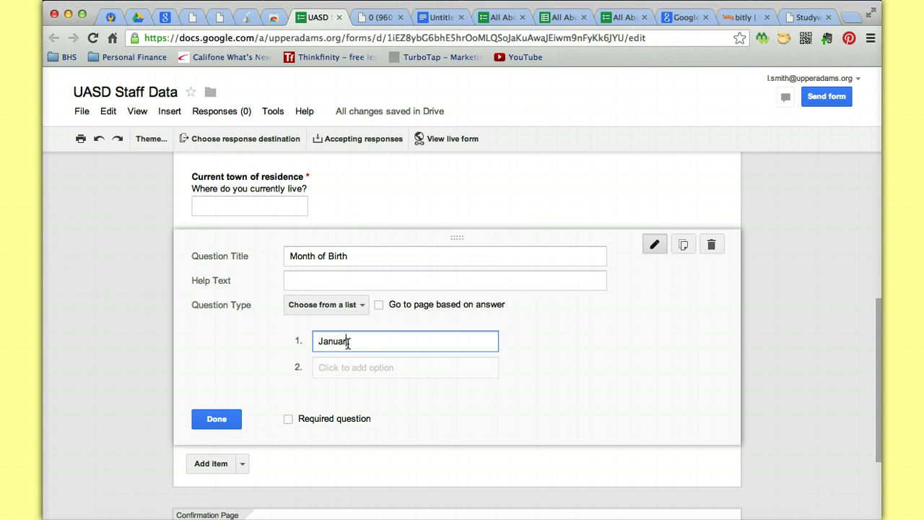
pyautogui.press('Return')
pyautogui.write('Fev')
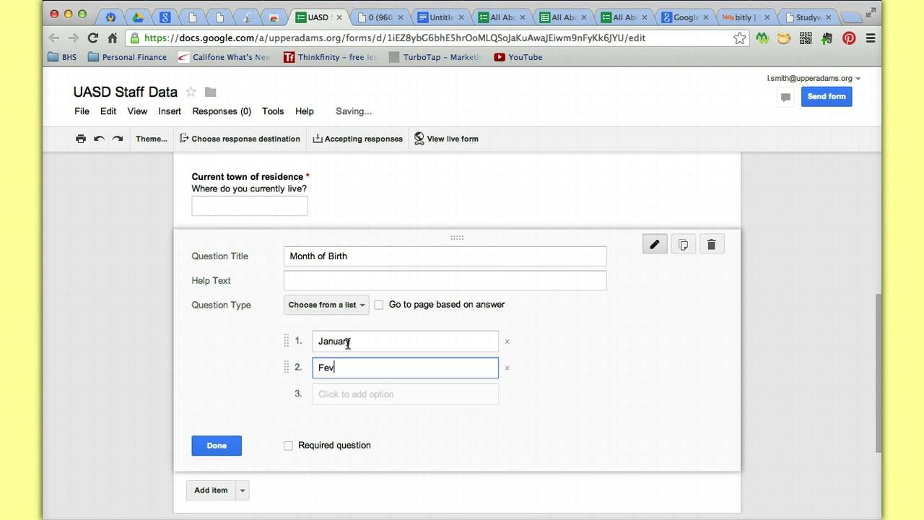
pyautogui.press('BackSpace')
pyautogui.write('bruary')
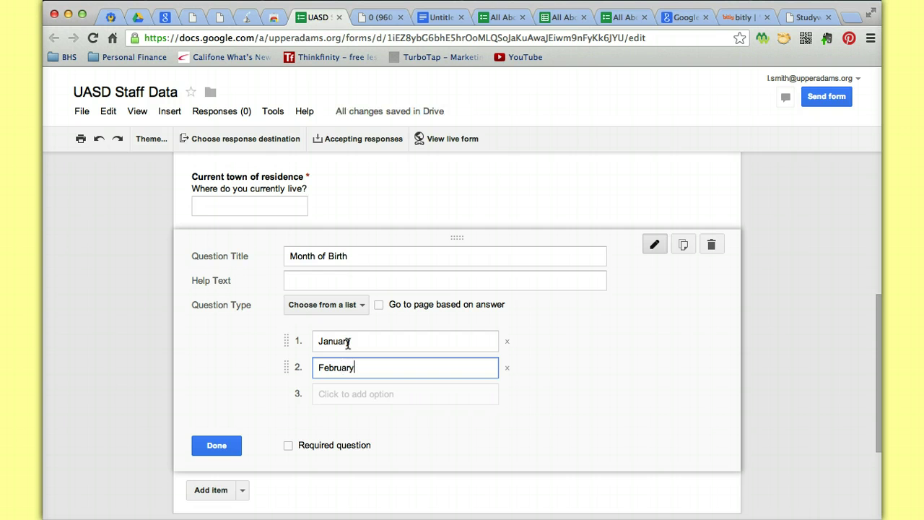
pyautogui.press('Return')
pyautogui.write('MAr')
pyautogui.press('BackSpace')
pyautogui.press('BackSpace')
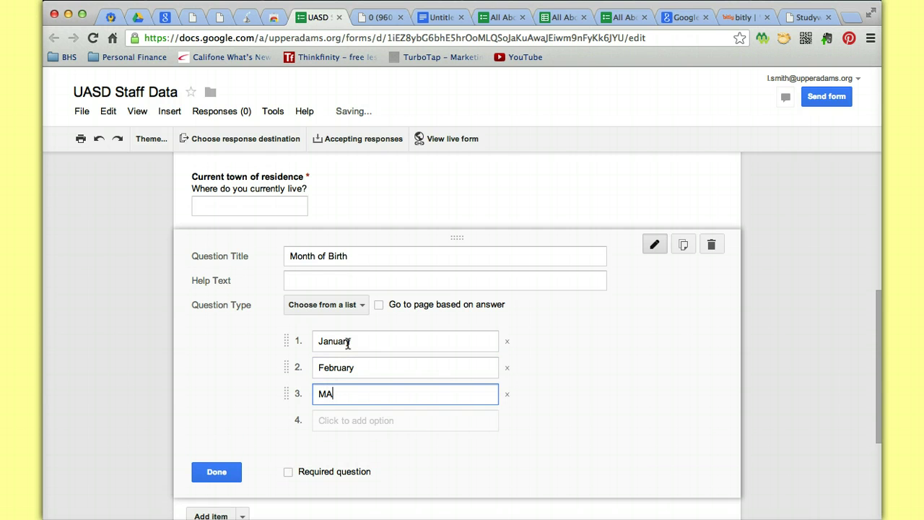
pyautogui.write('arch')
pyautogui.press('Return')
pyautogui.write('April')
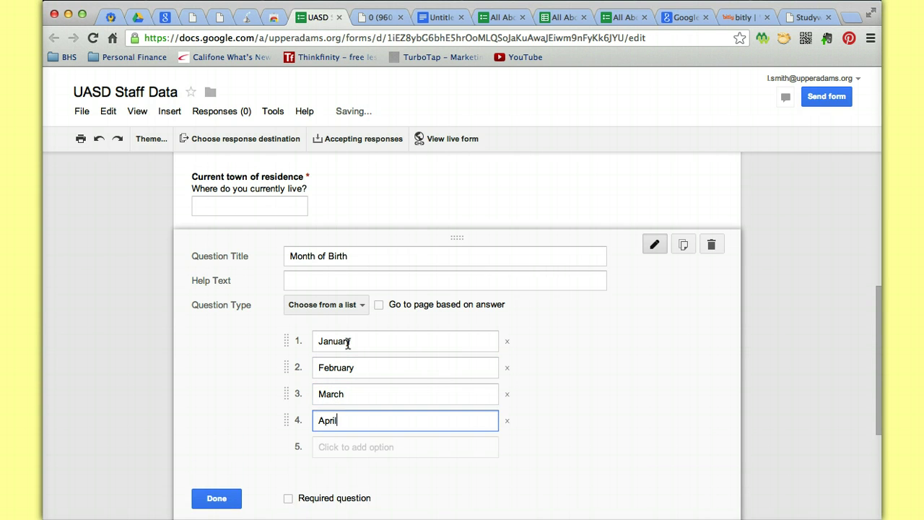
# - Add May, June, July, August and September as the next options in the month list
pyautogui.press('Return')
pyautogui.write('May')
pyautogui.press('Return')
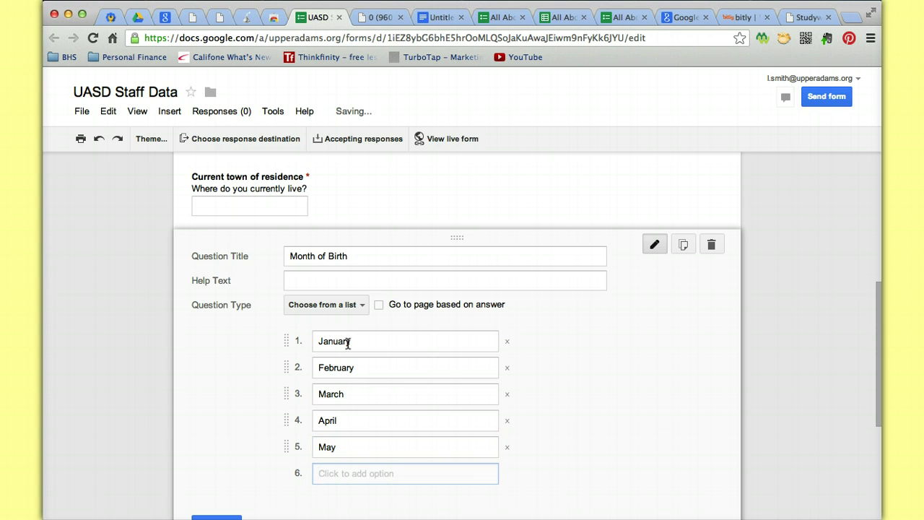
pyautogui.write('June')
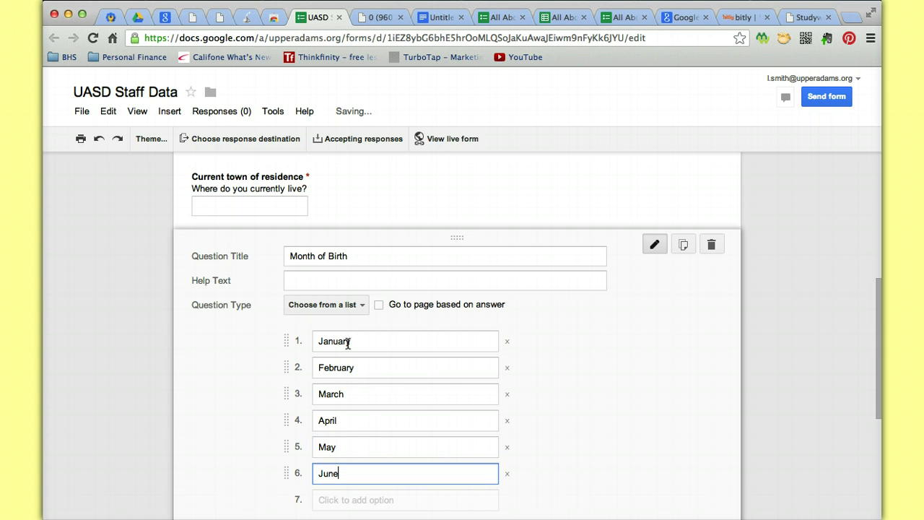
pyautogui.press('Return')
pyautogui.write('July')
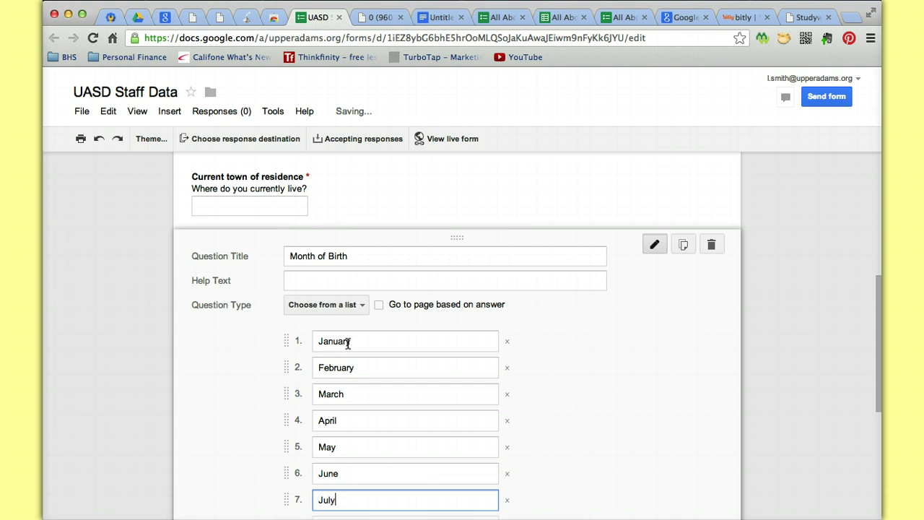
pyautogui.press('Return')
pyautogui.write('August')
pyautogui.press('Return')
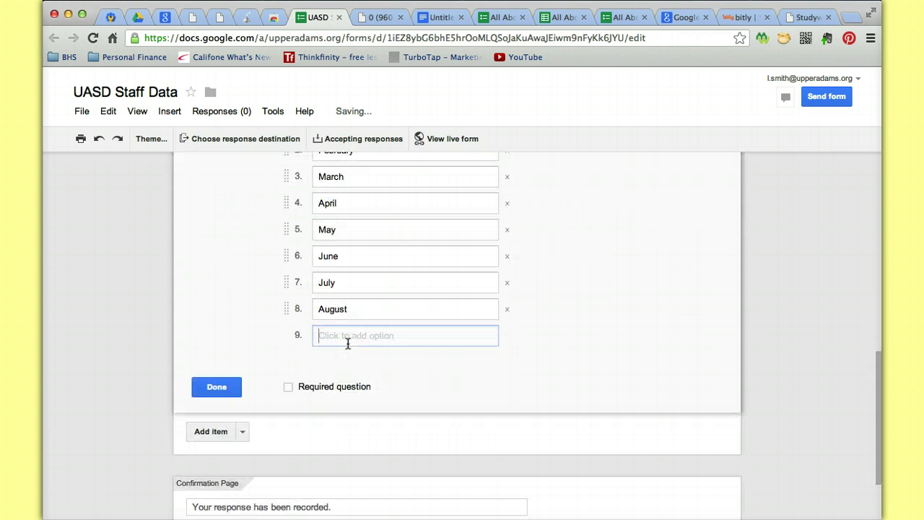
pyautogui.write('September')
pyautogui.press('Return')
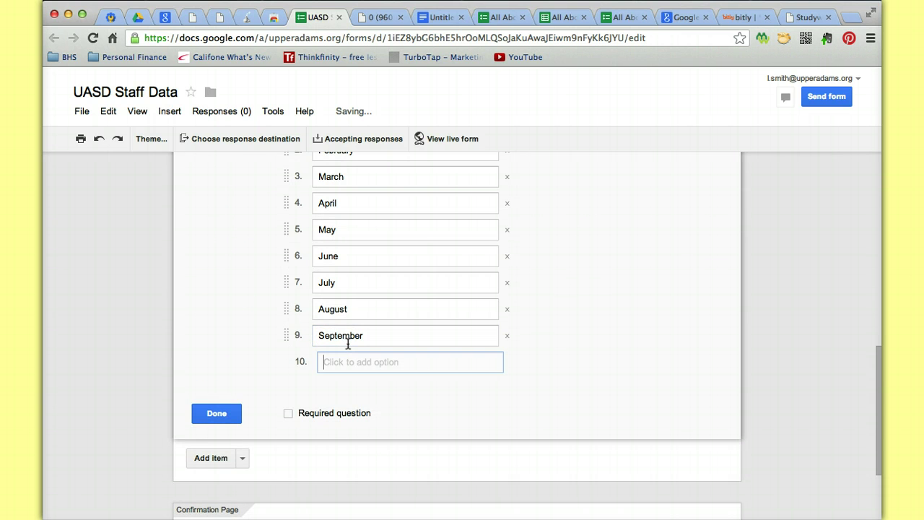
# - Add October, November and December to the month list, and finish the Month of Birth question as a required question
pyautogui.write('Octo')
pyautogui.press('BackSpace')
pyautogui.press('BackSpace')
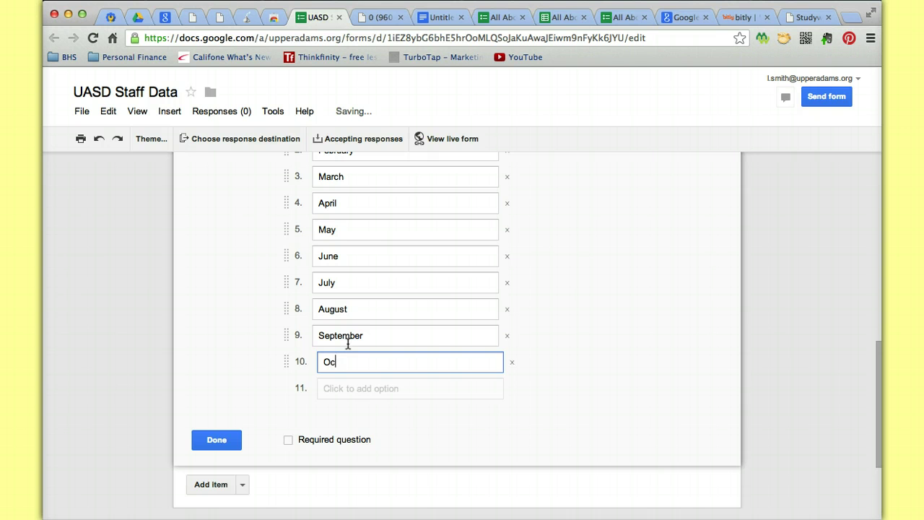
pyautogui.write('tober')
pyautogui.press('Return')
pyautogui.write('Nove')
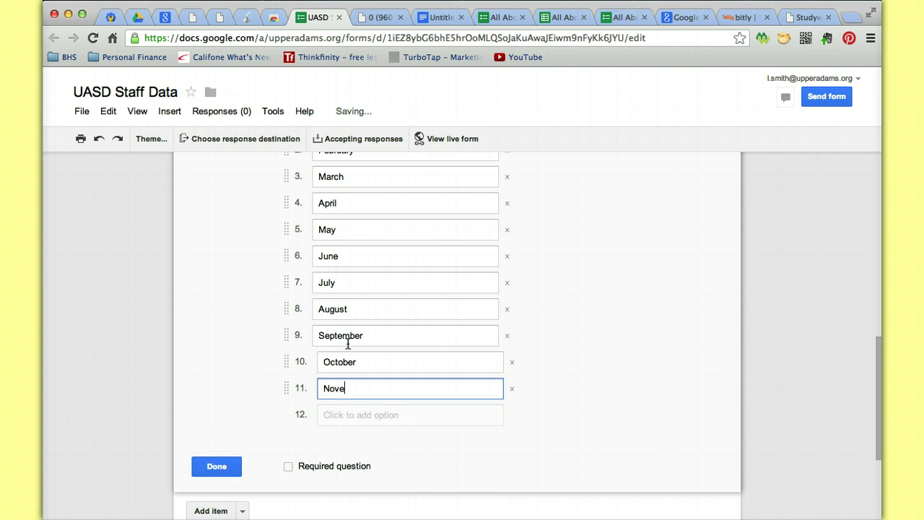
pyautogui.write('mber')
pyautogui.press('Return')
pyautogui.write('D')
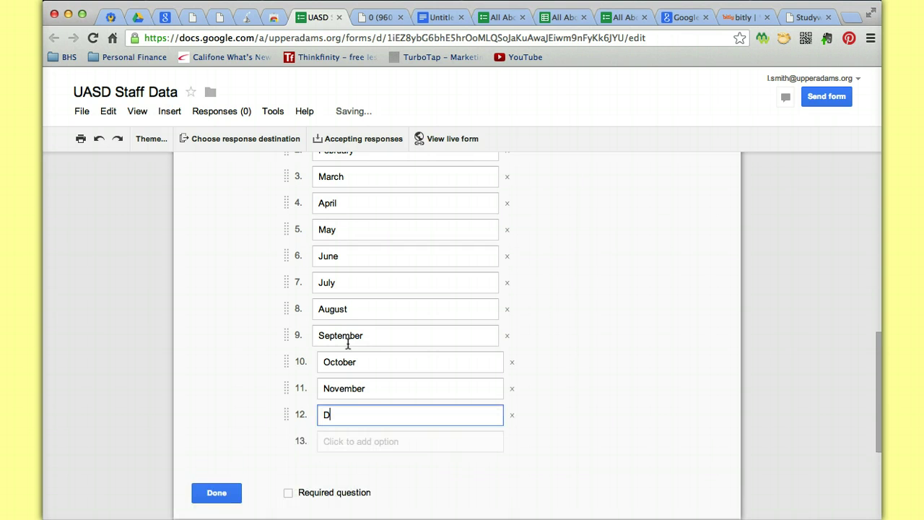
pyautogui.write('ecember')
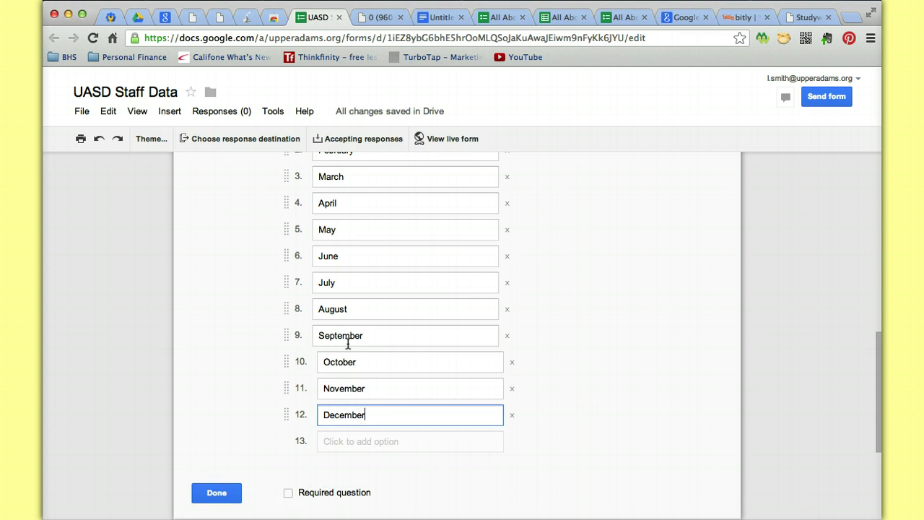
pyautogui.click(288, 494)
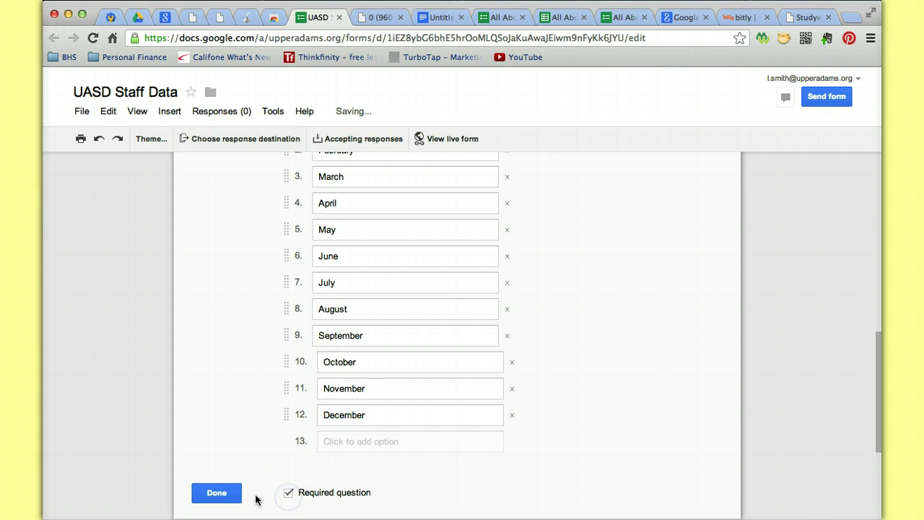
pyautogui.click(228, 498)
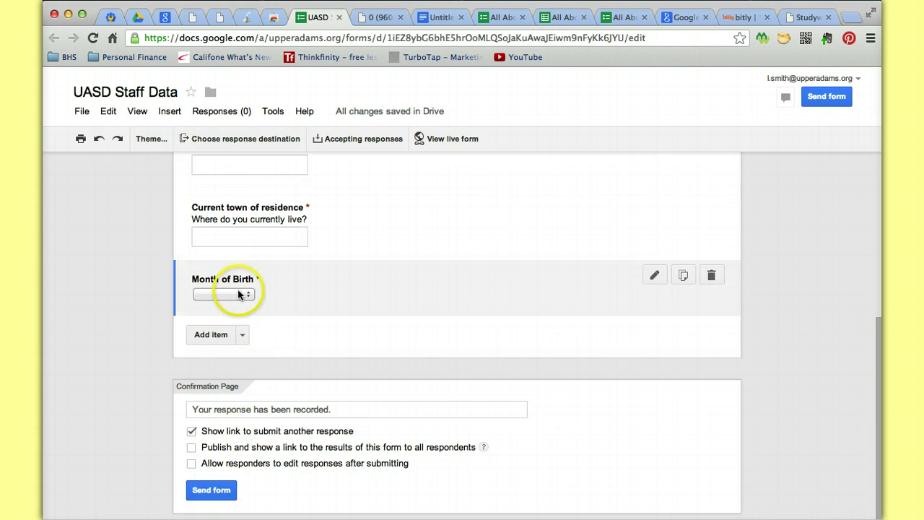
# - Reopen the Month of Birth question to review its month options, and close it without changes
pyautogui.click(247, 297)
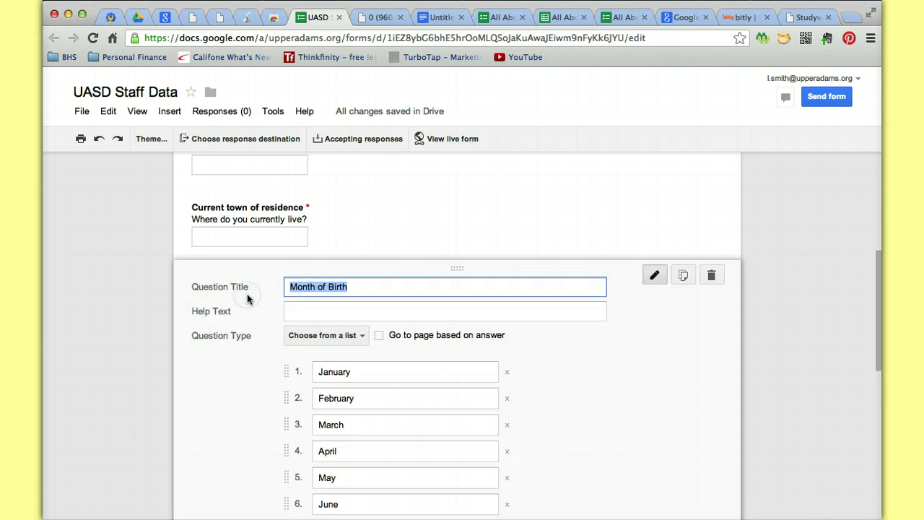
pyautogui.scroll(-5, 246, 296)
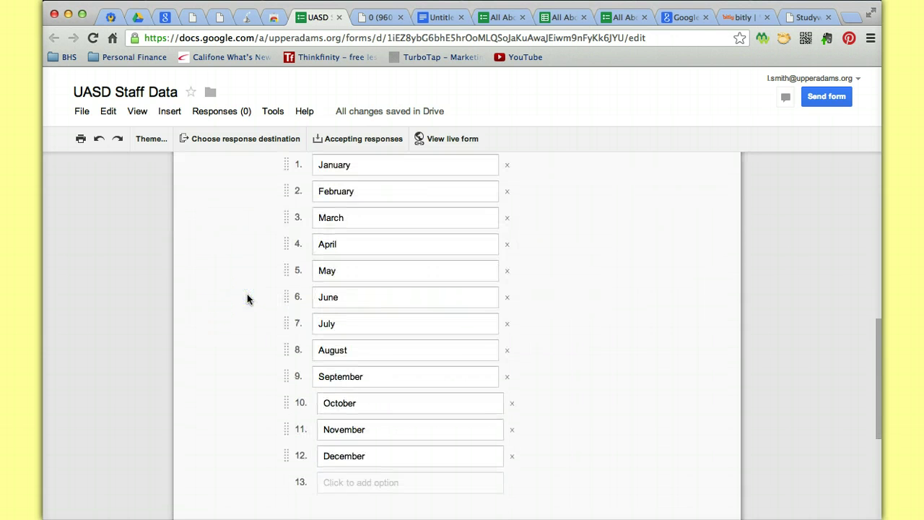
pyautogui.click(235, 376)
pyautogui.scroll(-3, 234, 371)
pyautogui.click(215, 406)
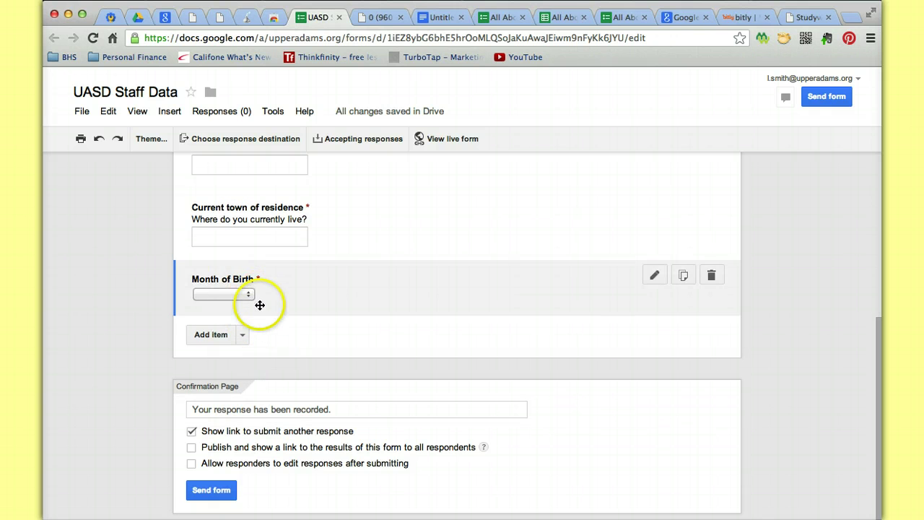
# - Open the live form and enter the respondent's full name and current town of residence
pyautogui.scroll(5, 262, 317)
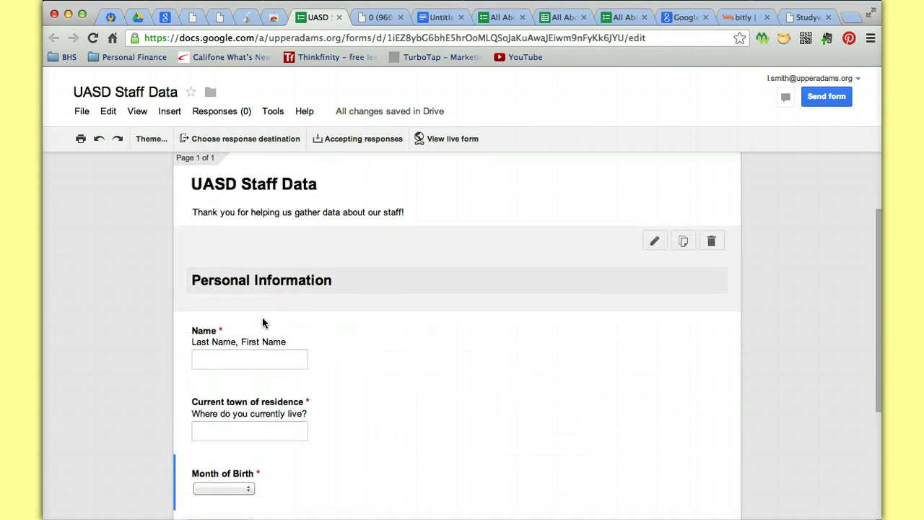
pyautogui.scroll(-2, 262, 317)
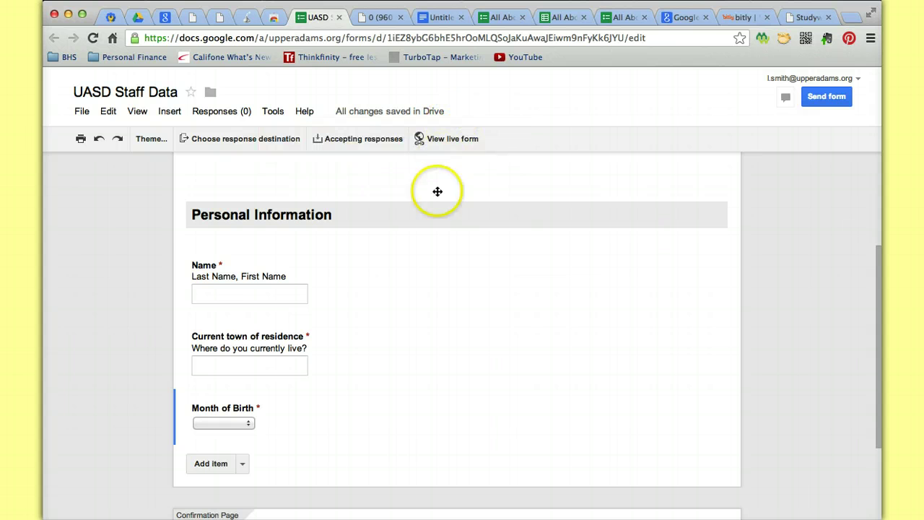
pyautogui.click(456, 139)
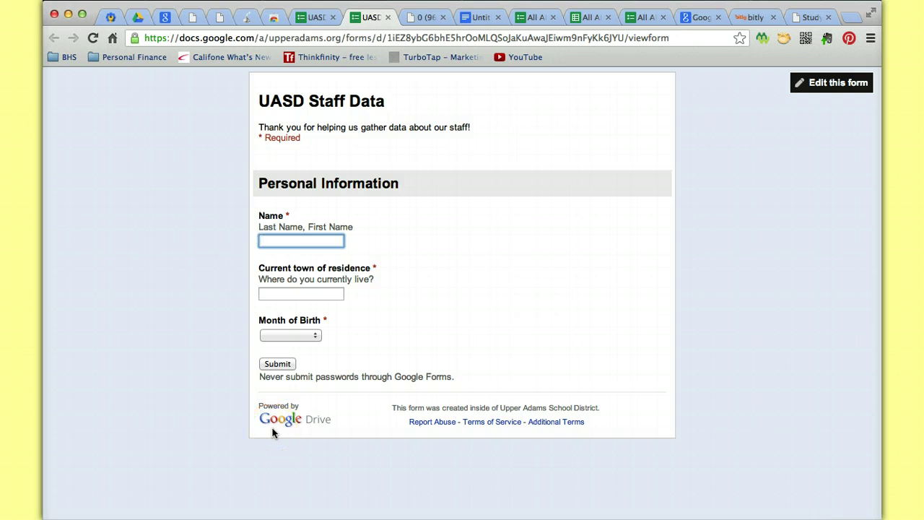
pyautogui.write('Smith, Leigh')
pyautogui.press('Tab')
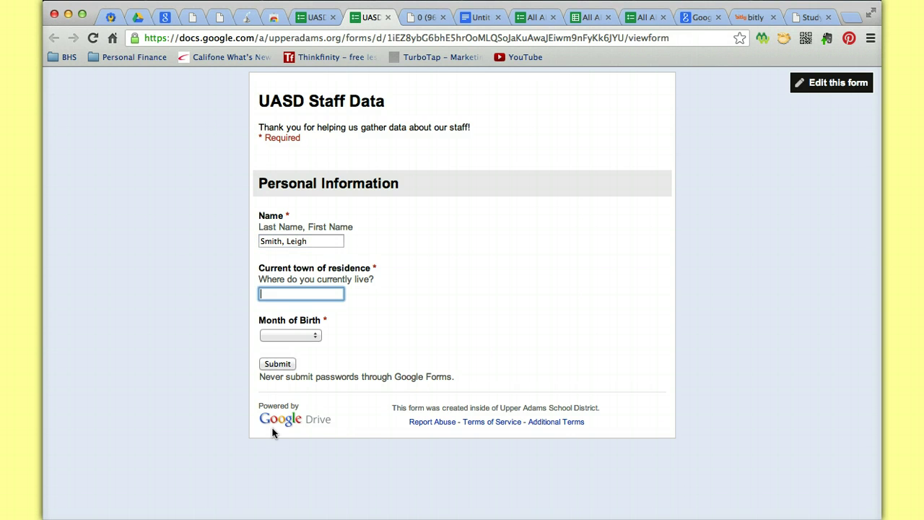
pyautogui.write('Carlis')
pyautogui.write('le')
pyautogui.press('Tab')
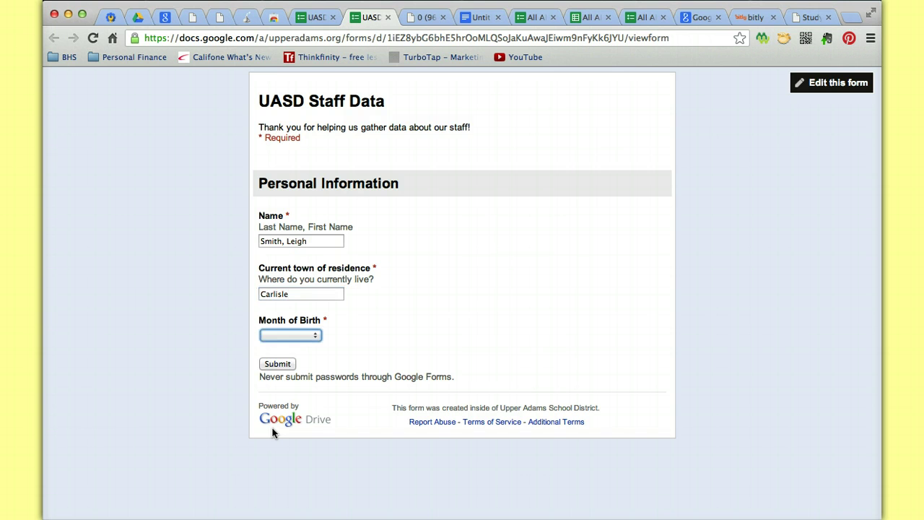
# - Select January as the Month of Birth in the live form
pyautogui.click(313, 335)
pyautogui.click(376, 329)
pyautogui.press('j')
pyautogui.click(278, 340)
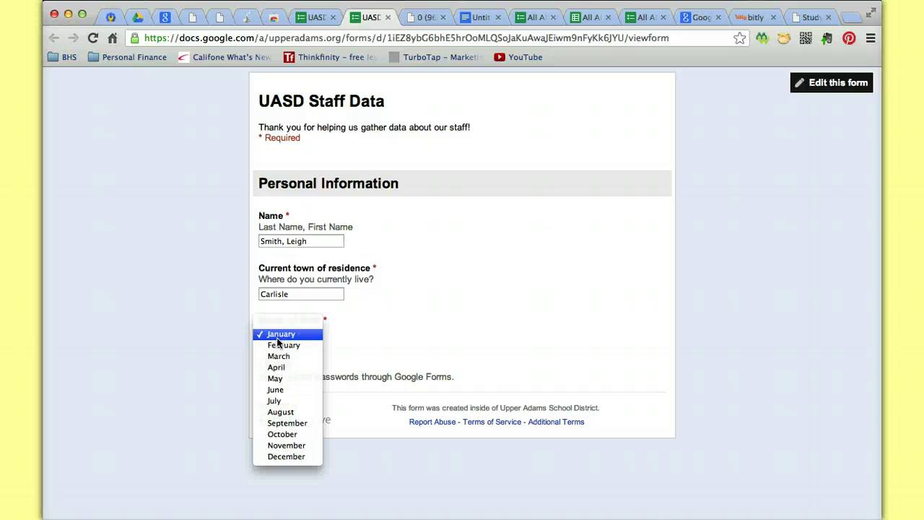
pyautogui.click(281, 333)
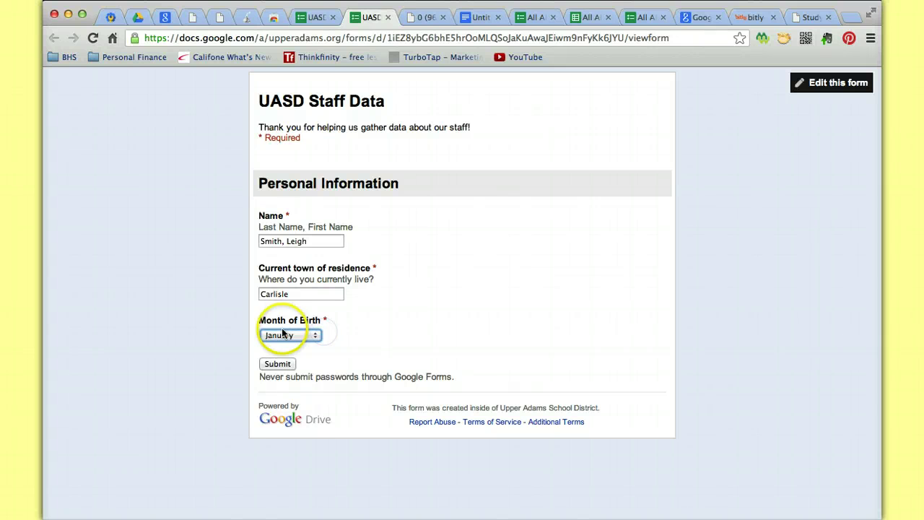
pyautogui.click(282, 333)
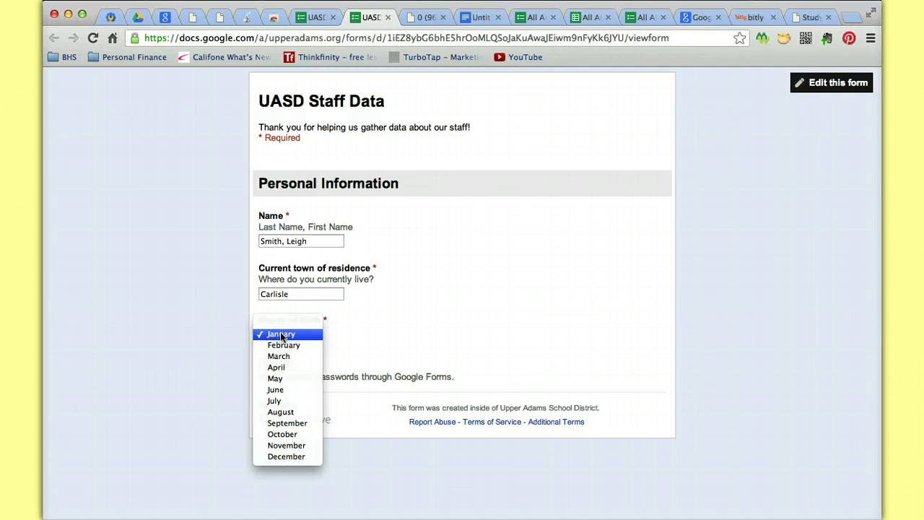
pyautogui.press('Down')
pyautogui.press('Down')
pyautogui.press('Down')
pyautogui.press('Down')
pyautogui.press('Down')
pyautogui.press('Down')
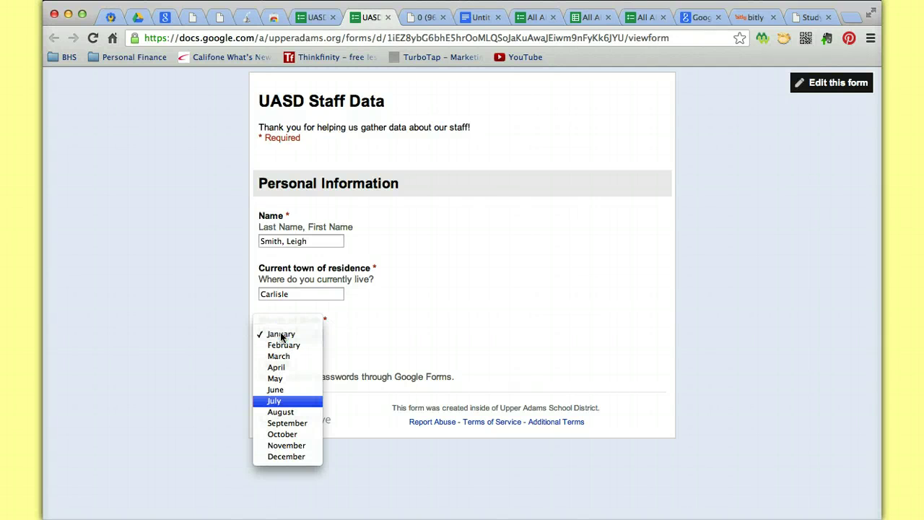
pyautogui.click(361, 347)
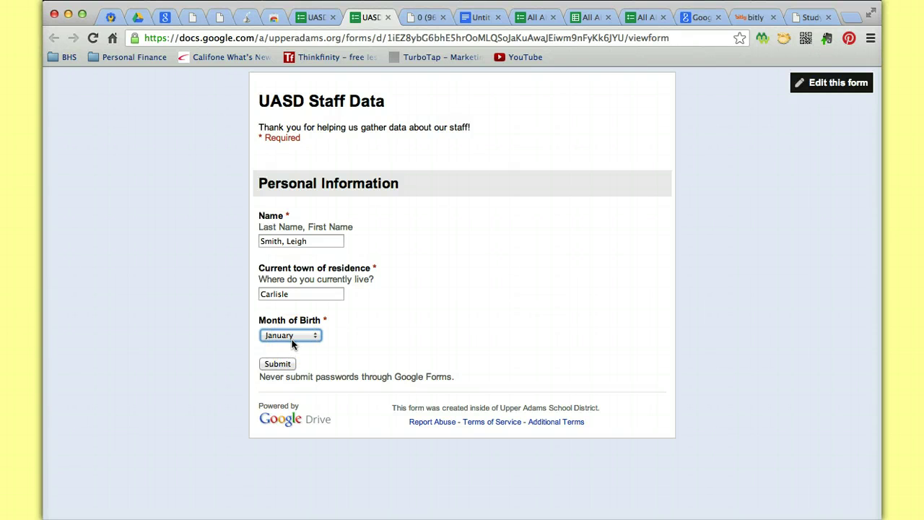
# - Submit the completed response and return to the form's editing page
pyautogui.press('n')
pyautogui.click(278, 364)
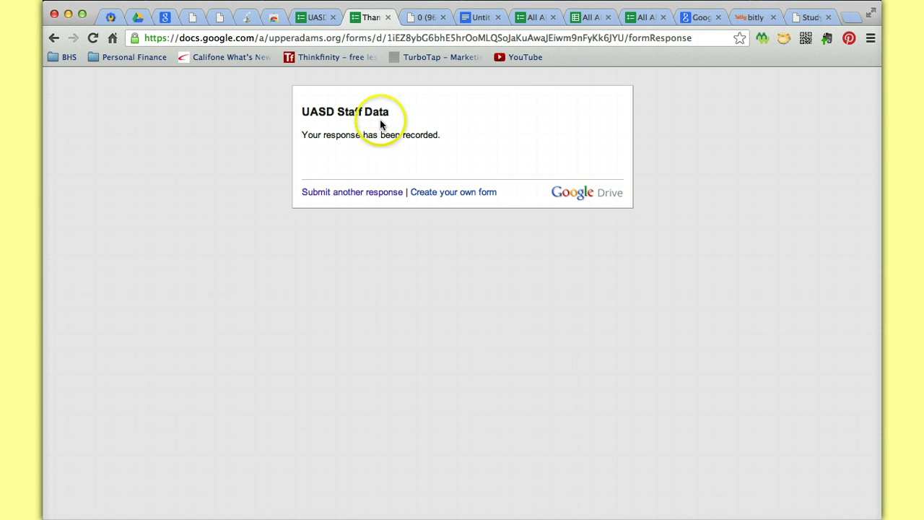
pyautogui.click(313, 20)
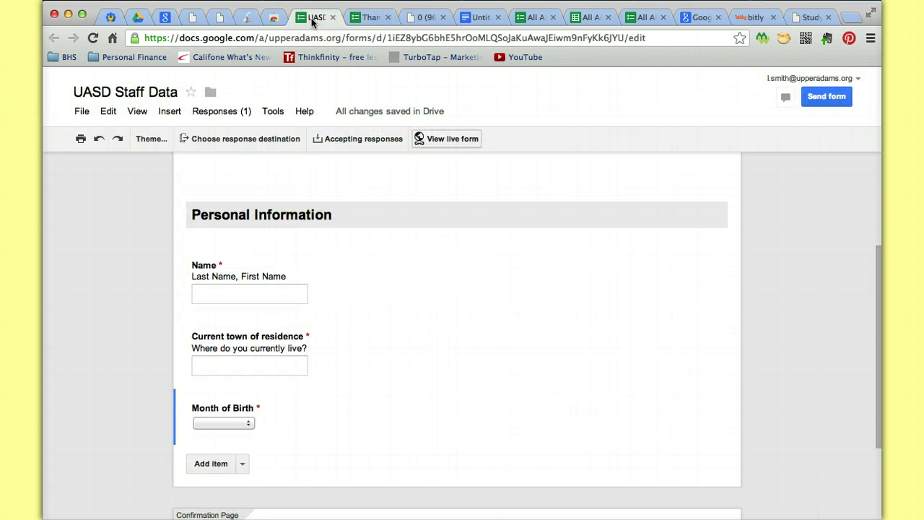
pyautogui.scroll(1, 289, 295)
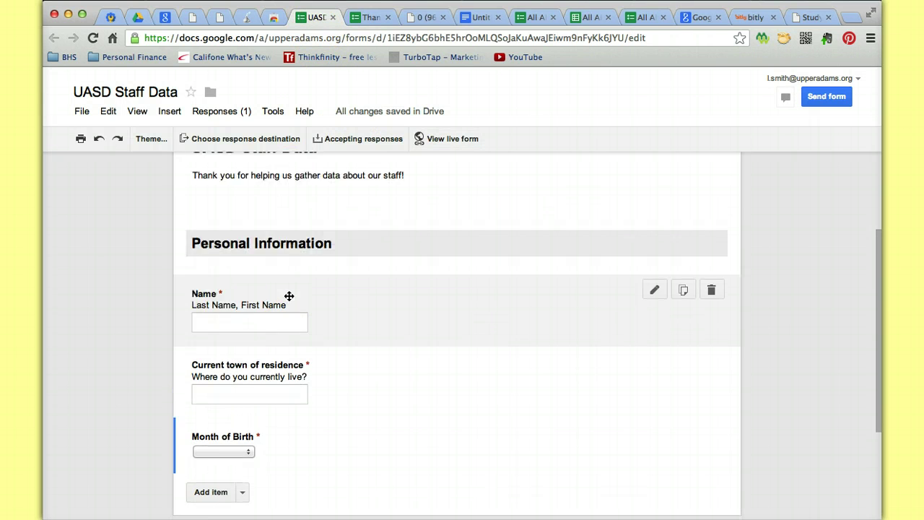
pyautogui.scroll(3, 289, 296)
pyautogui.scroll(-4, 289, 295)
pyautogui.scroll(4, 289, 296)
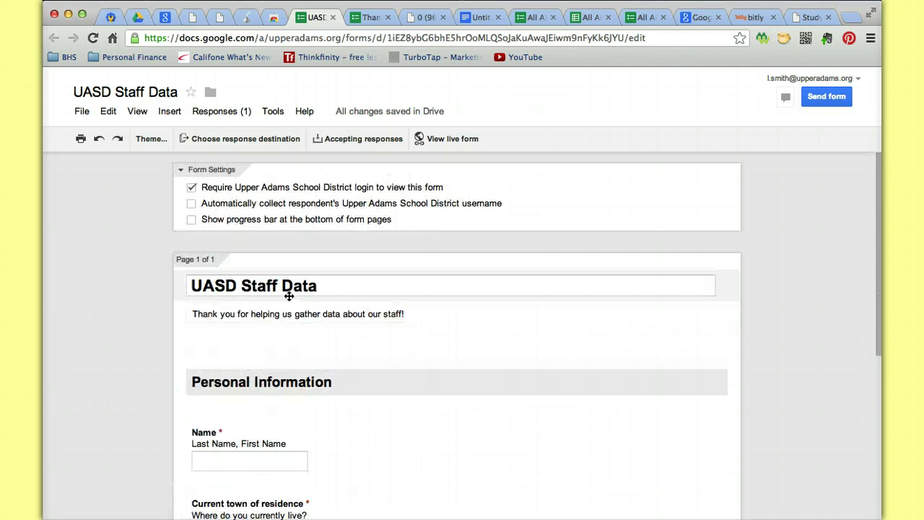
# - Stop the form from accepting responses, and turn response collection back on
pyautogui.scroll(-5, 289, 295)
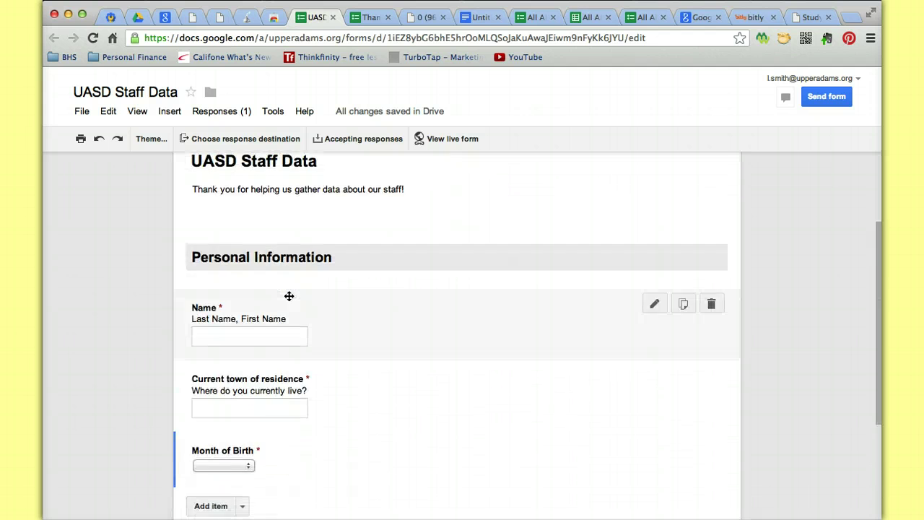
pyautogui.scroll(3, 289, 295)
pyautogui.click(288, 283)
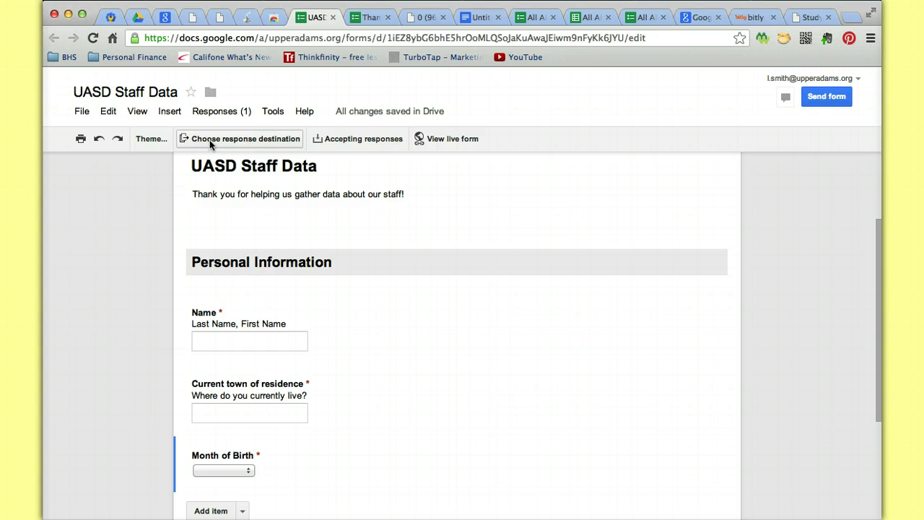
pyautogui.click(339, 140)
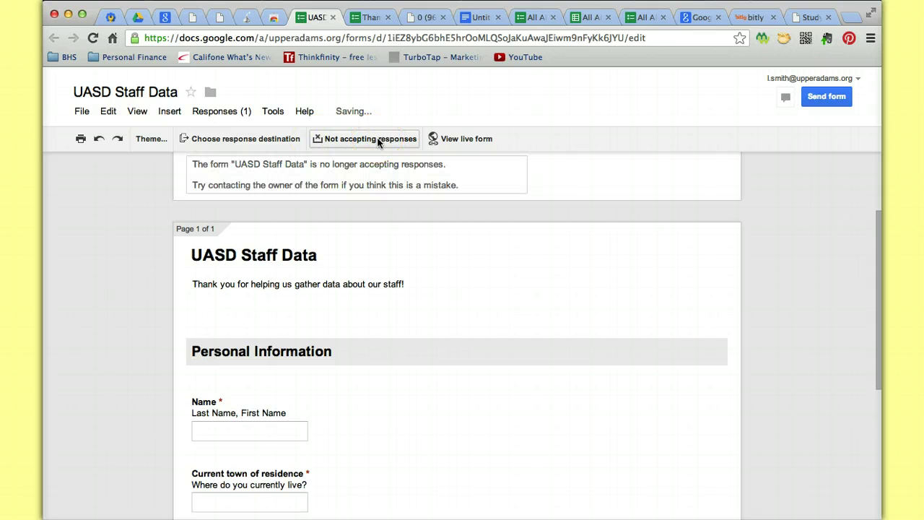
pyautogui.click(378, 141)
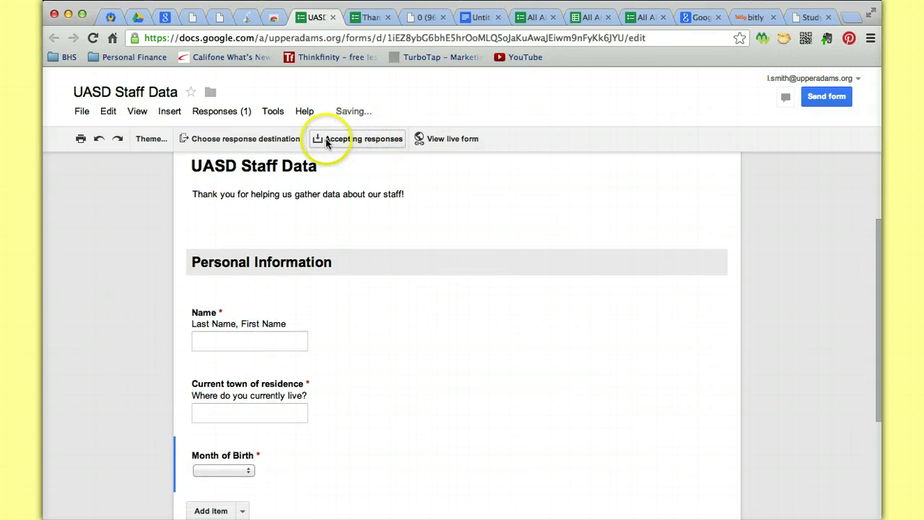
# - Set the form's response destination to a new spreadsheet named UASD Staff Data (Responses), after trying the existing-spreadsheet option
pyautogui.click(247, 140)
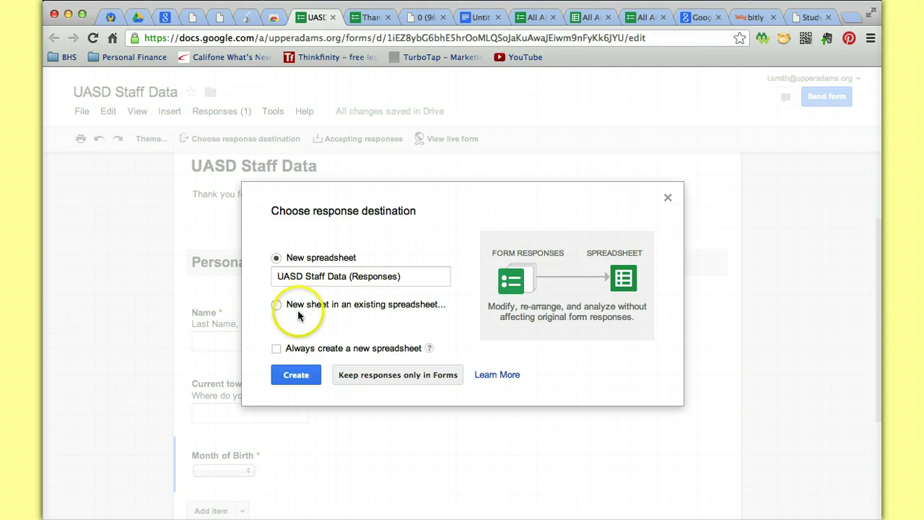
pyautogui.click(276, 304)
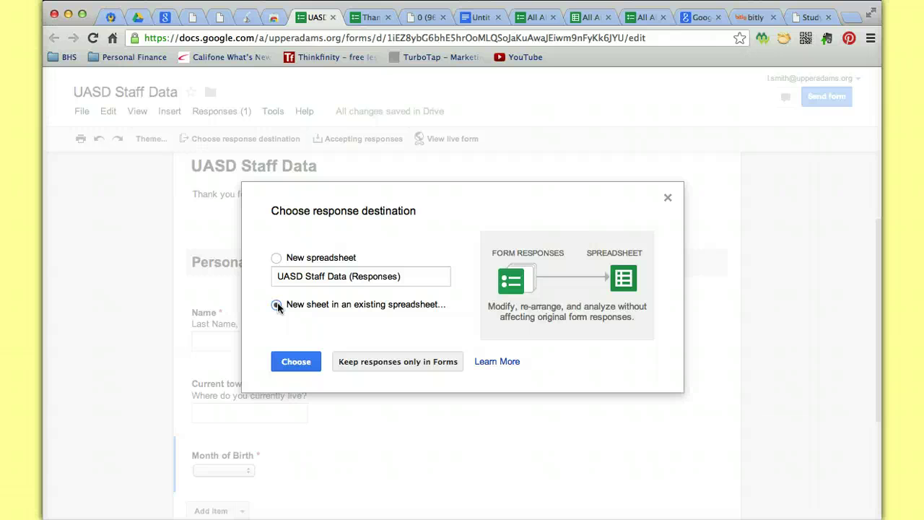
pyautogui.click(277, 258)
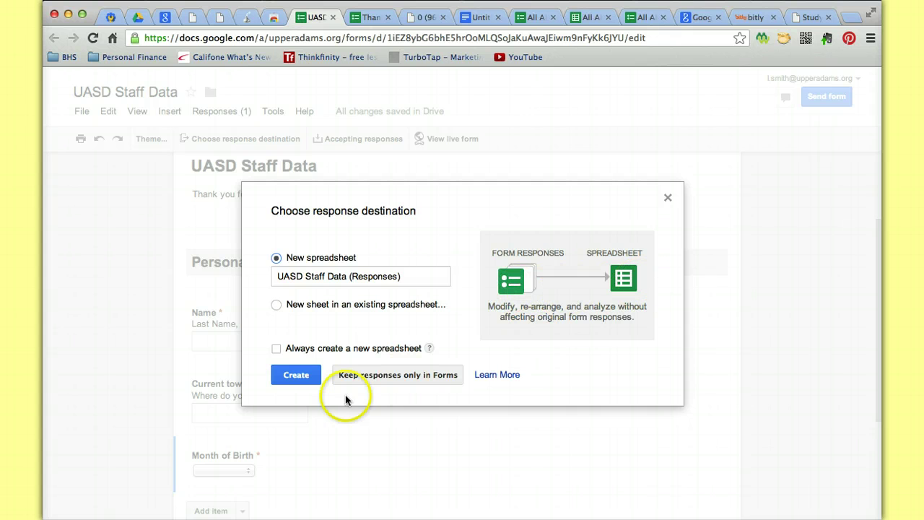
pyautogui.click(298, 373)
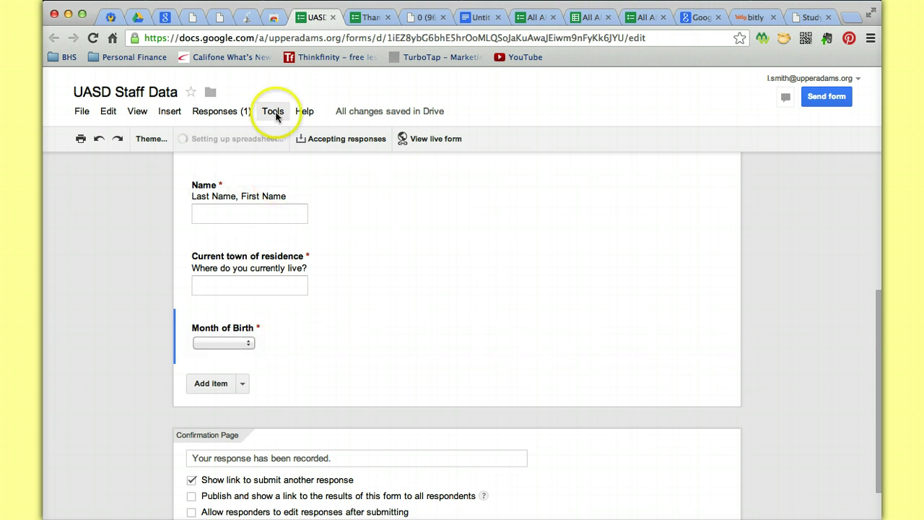
# - View the collected responses in the linked spreadsheet, and close the spreadsheet
pyautogui.click(311, 26)
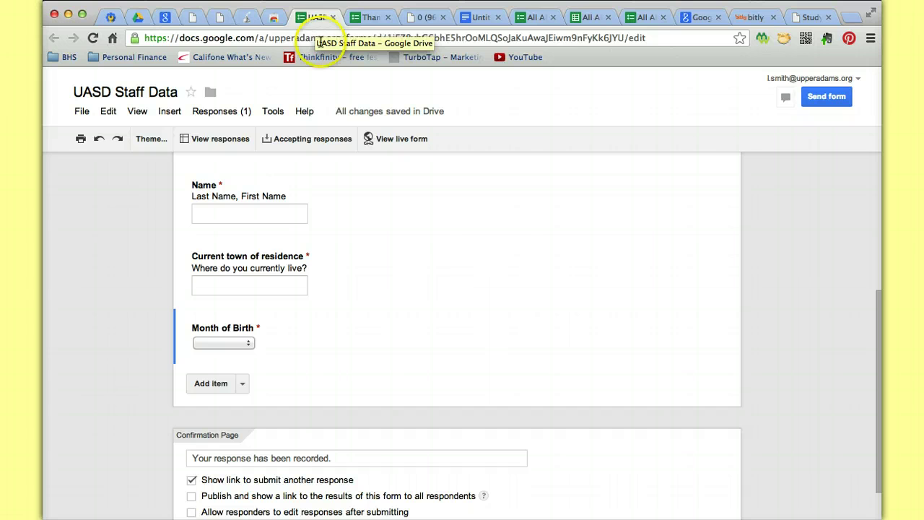
pyautogui.click(209, 141)
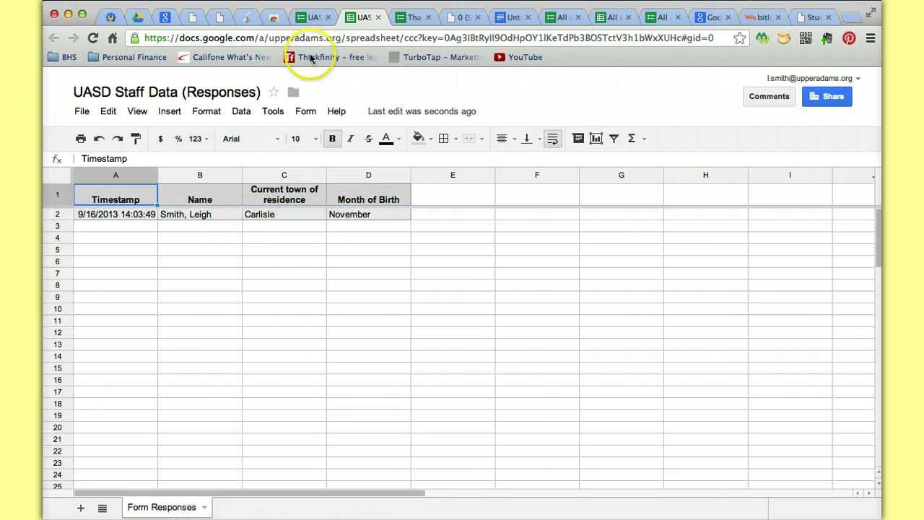
pyautogui.click(378, 17)
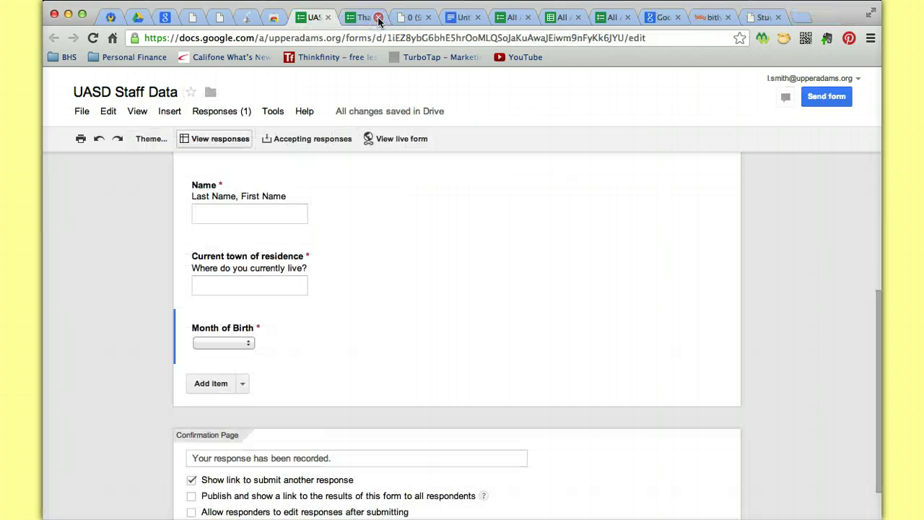
# - Close the live form's submission confirmation page and return to the form's editing page
pyautogui.click(375, 21)
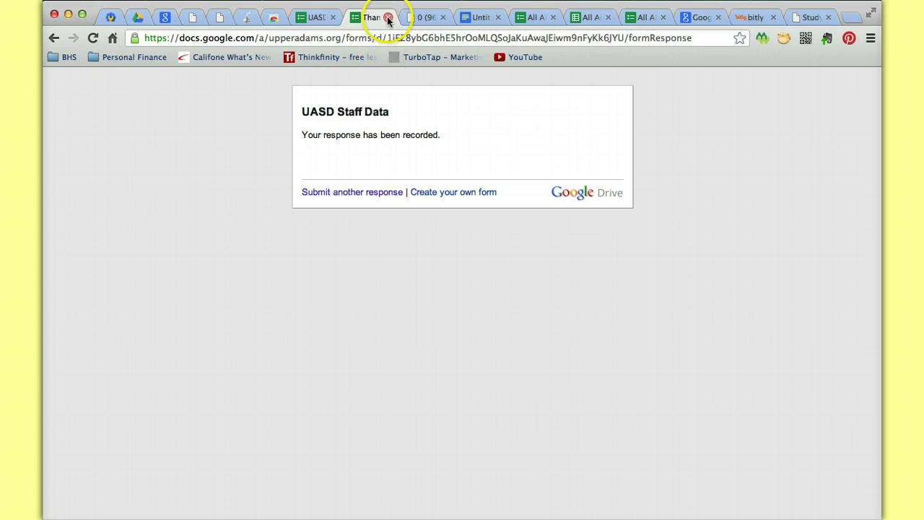
pyautogui.click(387, 17)
pyautogui.click(315, 18)
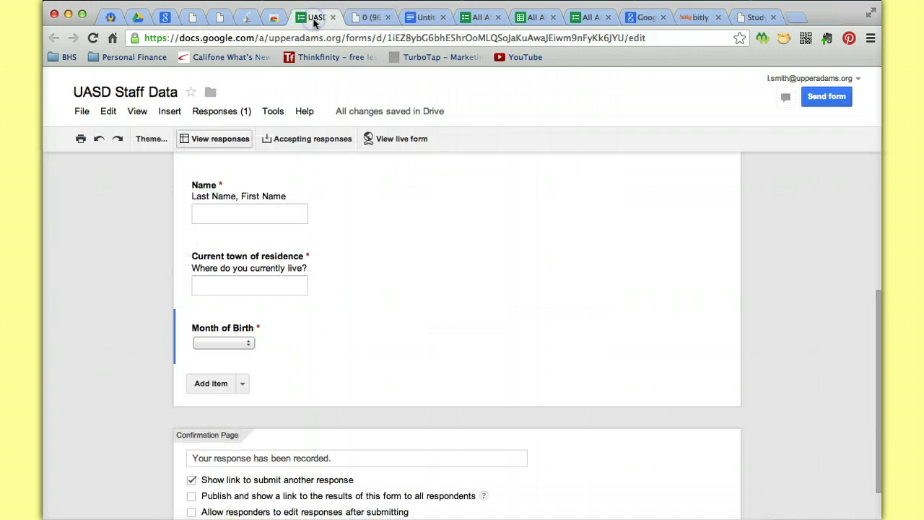
# - Add a required Time question titled "What time of day were you born?" after Month of Birth
pyautogui.click(241, 388)
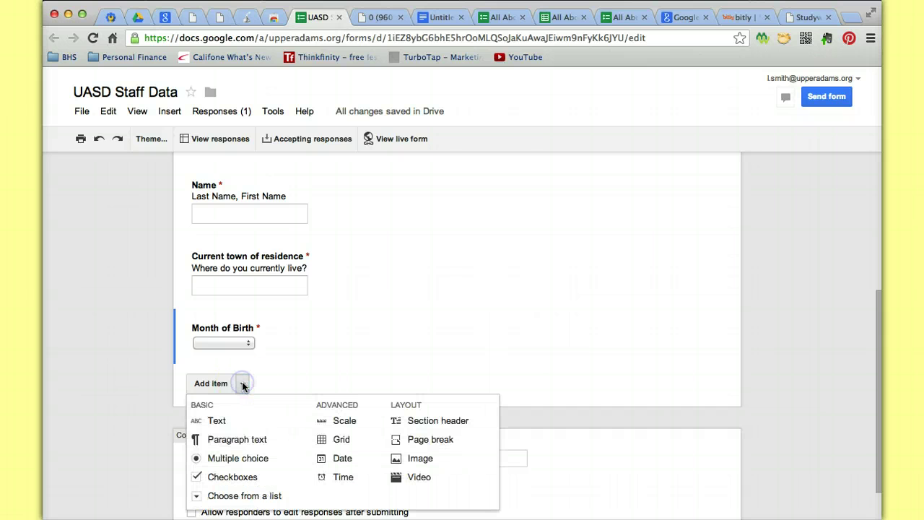
pyautogui.click(341, 479)
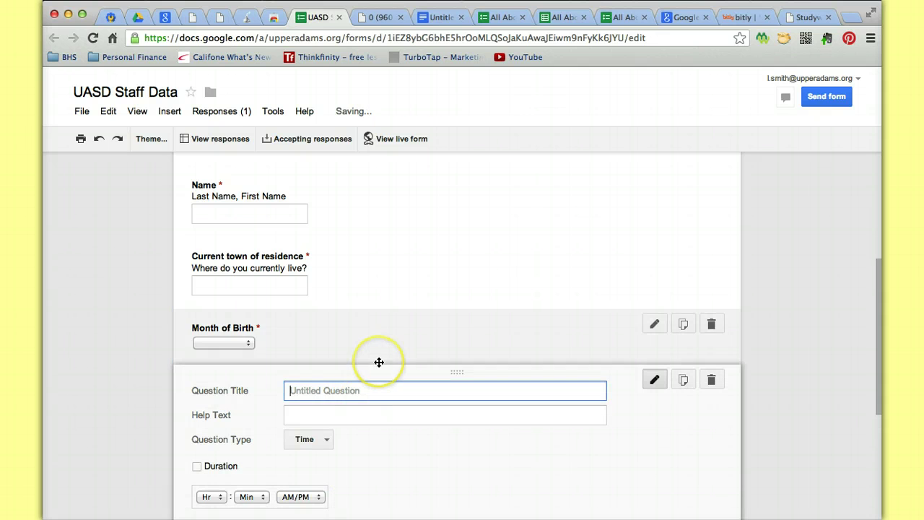
pyautogui.write('What ti')
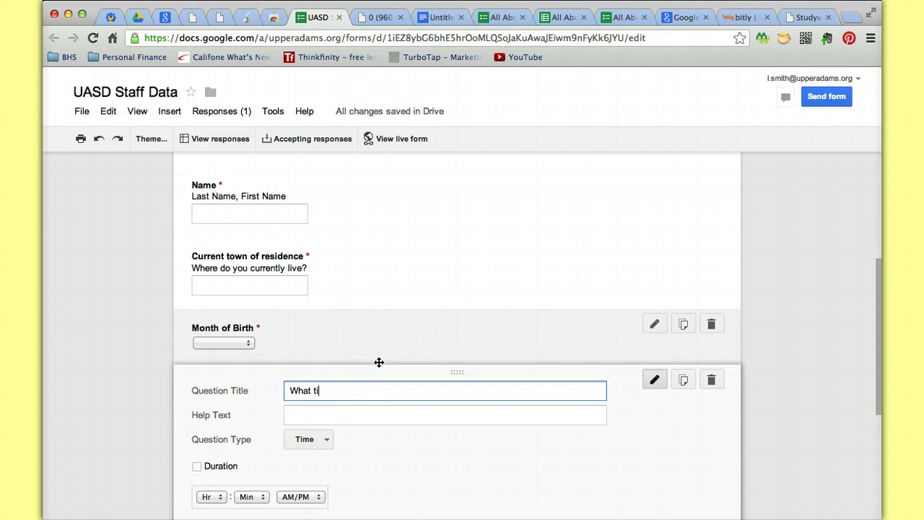
pyautogui.write('me of day were you bo')
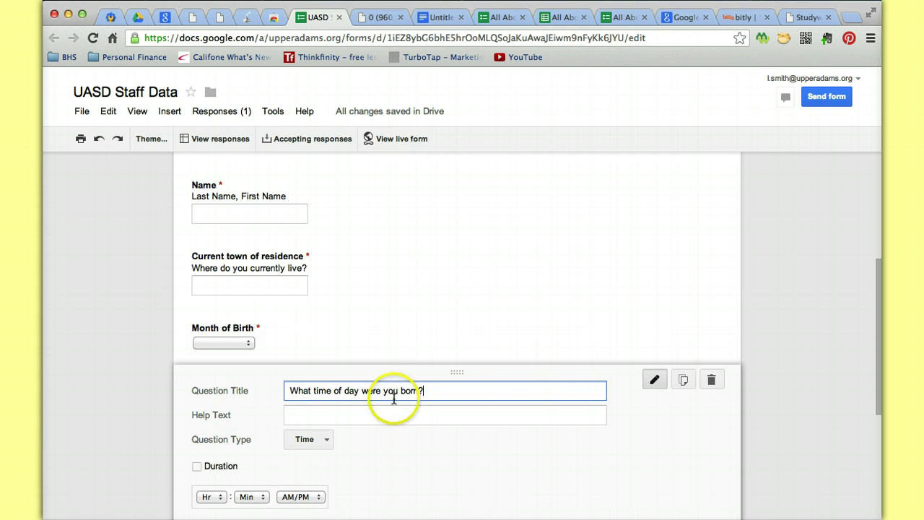
pyautogui.scroll(-3, 411, 461)
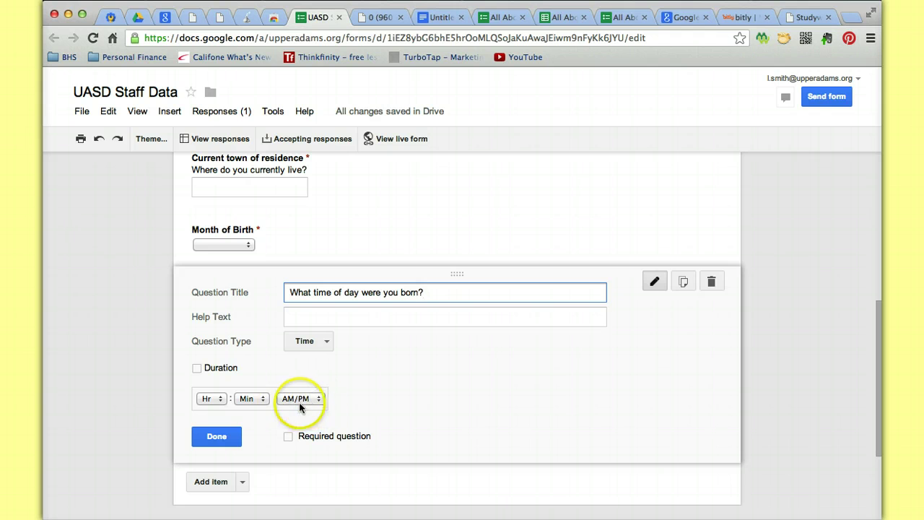
pyautogui.click(288, 437)
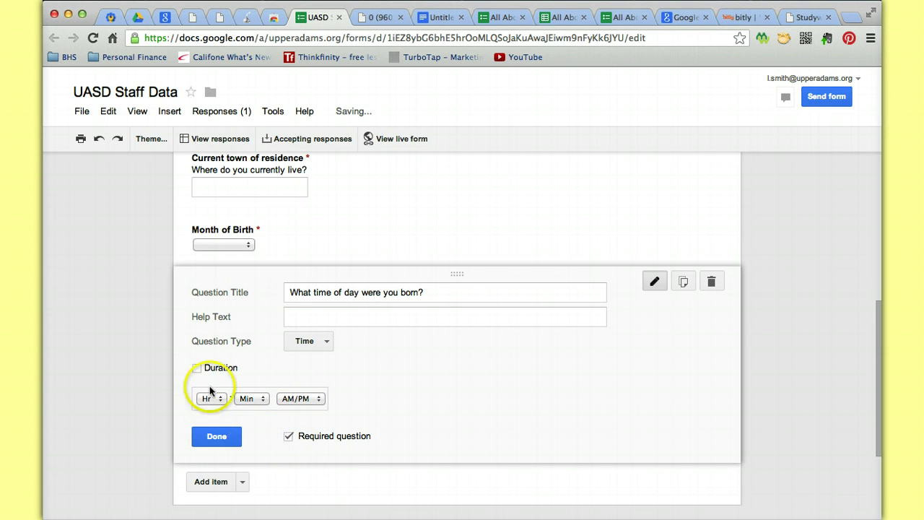
# - Try the Duration option on the time-of-birth question, leave it switched off, and finish editing the question
pyautogui.click(197, 368)
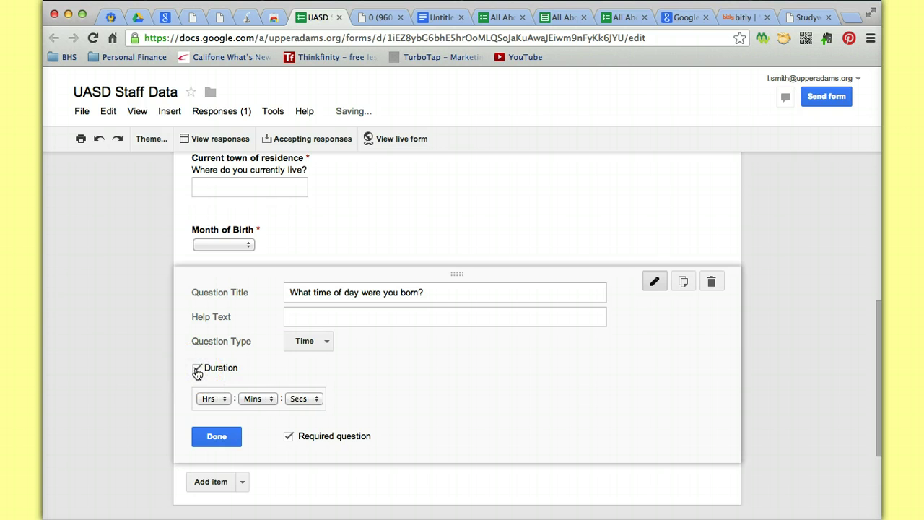
pyautogui.click(197, 370)
pyautogui.click(196, 370)
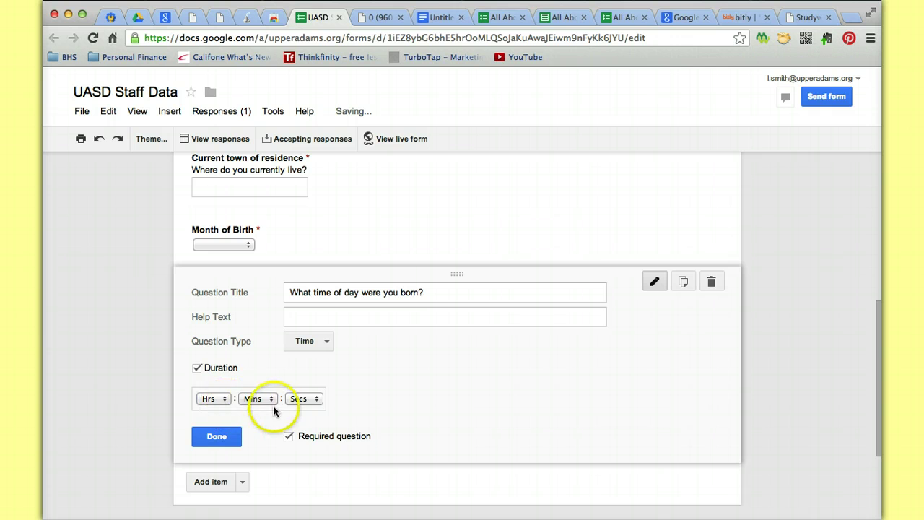
pyautogui.click(201, 370)
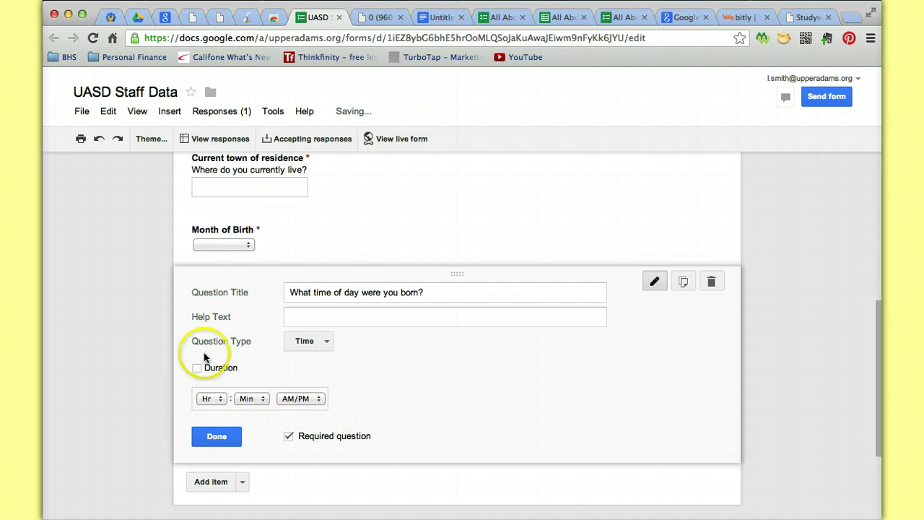
pyautogui.click(215, 436)
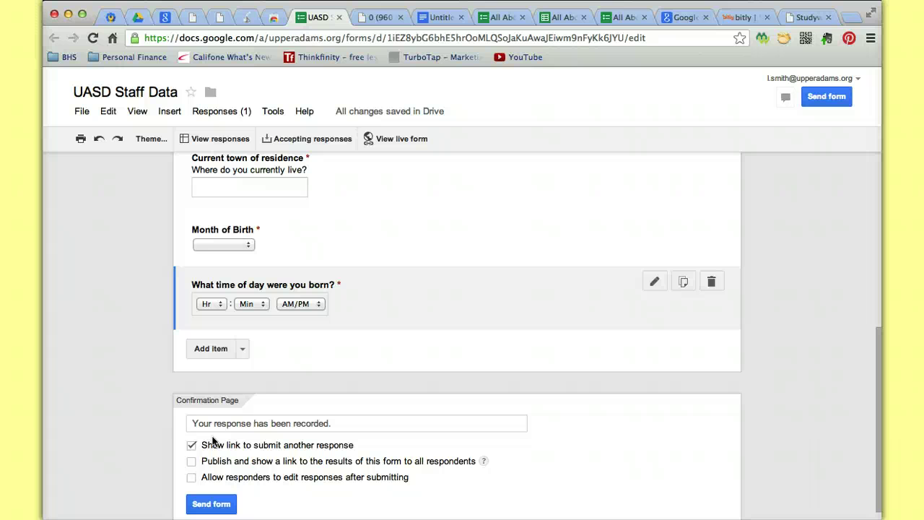
# - Add a Text question titled "What state were you born in?" after the time-of-birth question
pyautogui.click(241, 349)
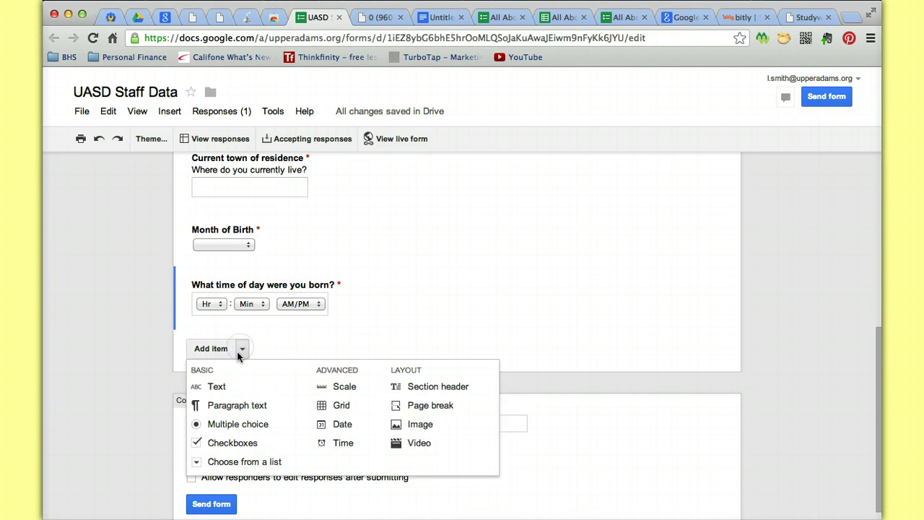
pyautogui.click(220, 391)
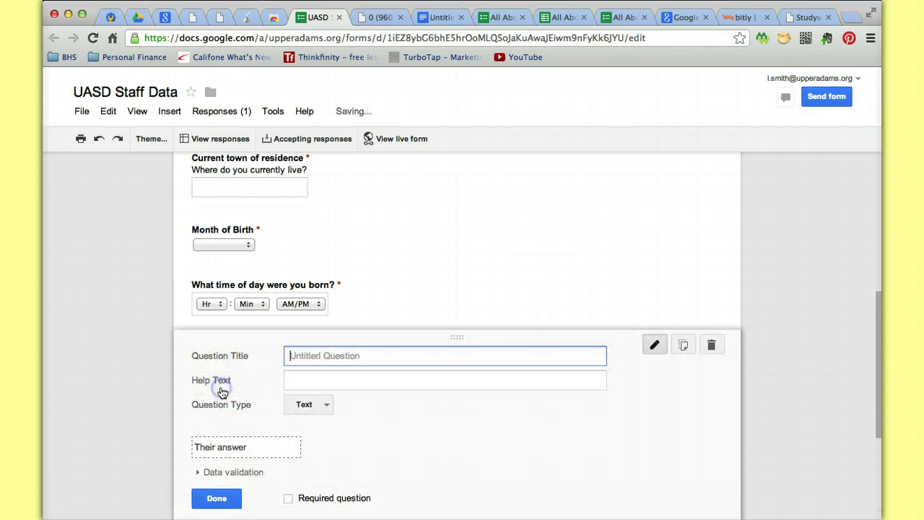
pyautogui.write('What state wer')
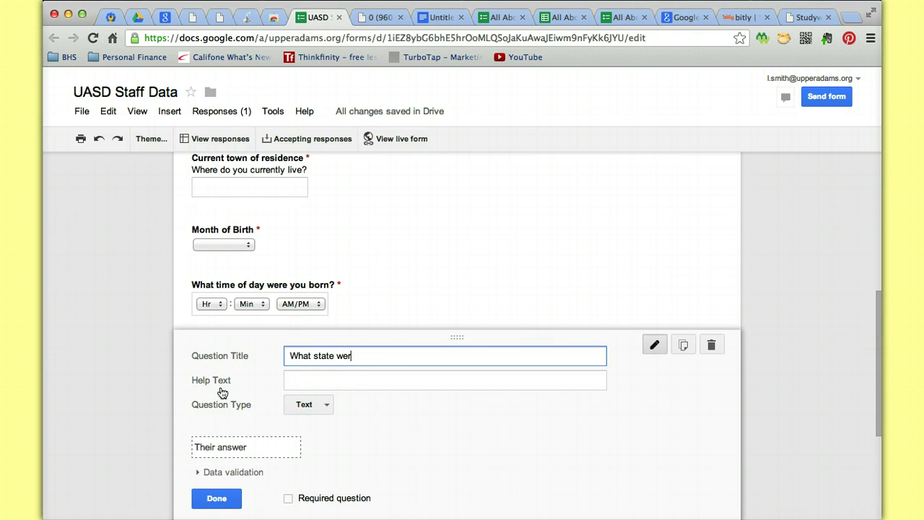
pyautogui.write('e hyou')
pyautogui.press('BackSpace')
pyautogui.press('BackSpace')
pyautogui.press('BackSpace')
pyautogui.press('BackSpace')
pyautogui.write('you born in?')
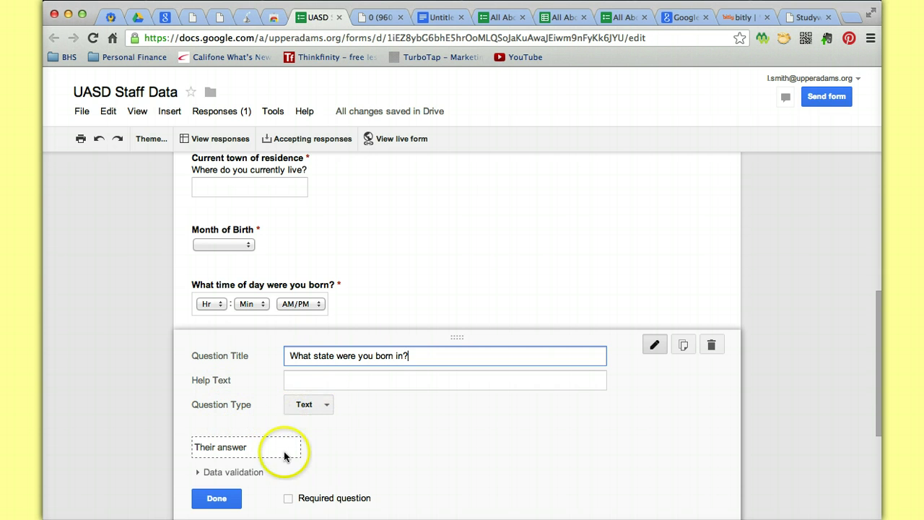
# - Make the state-of-birth question required and finish editing it
pyautogui.scroll(-3, 323, 478)
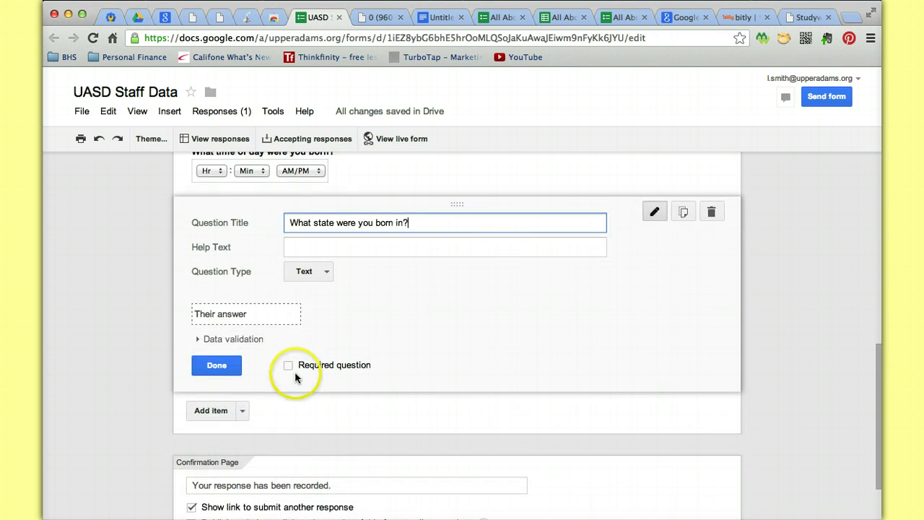
pyautogui.click(288, 365)
pyautogui.click(218, 365)
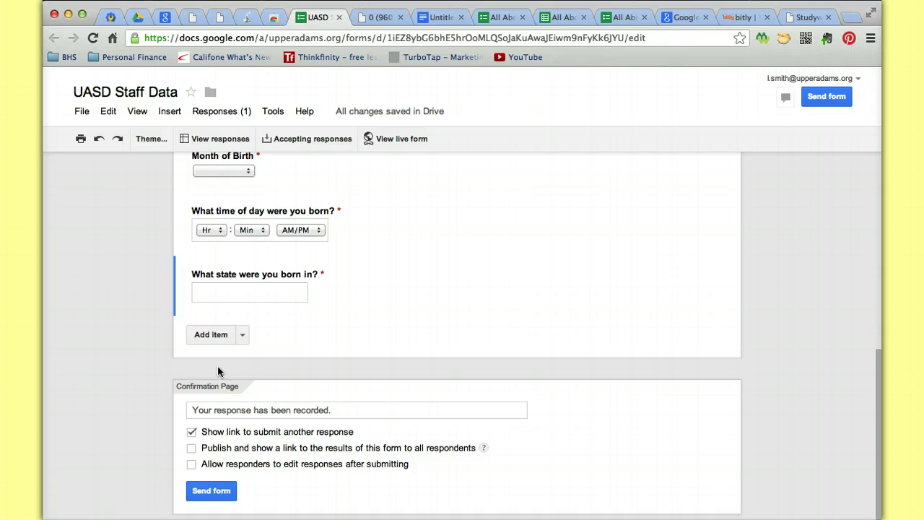
# - Add a section header titled "UASD Information" after the state-of-birth question
pyautogui.scroll(5, 218, 371)
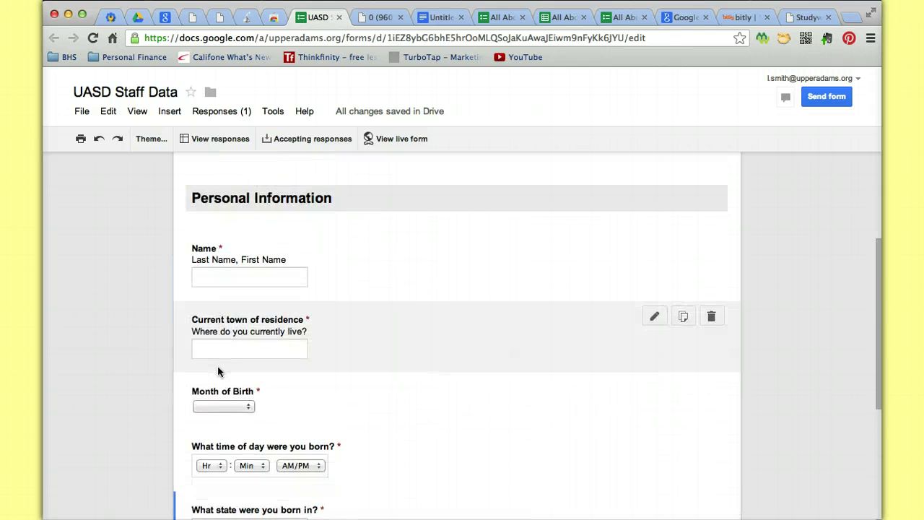
pyautogui.scroll(-3, 218, 370)
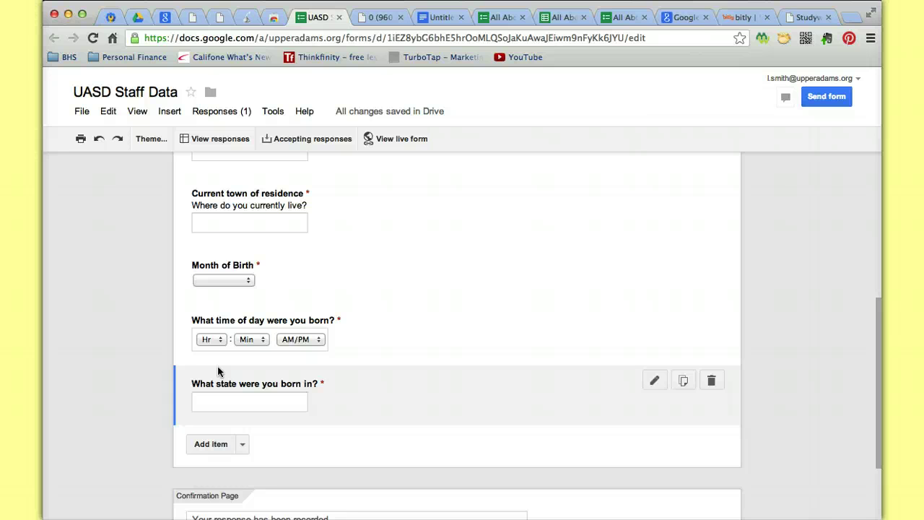
pyautogui.scroll(5, 217, 370)
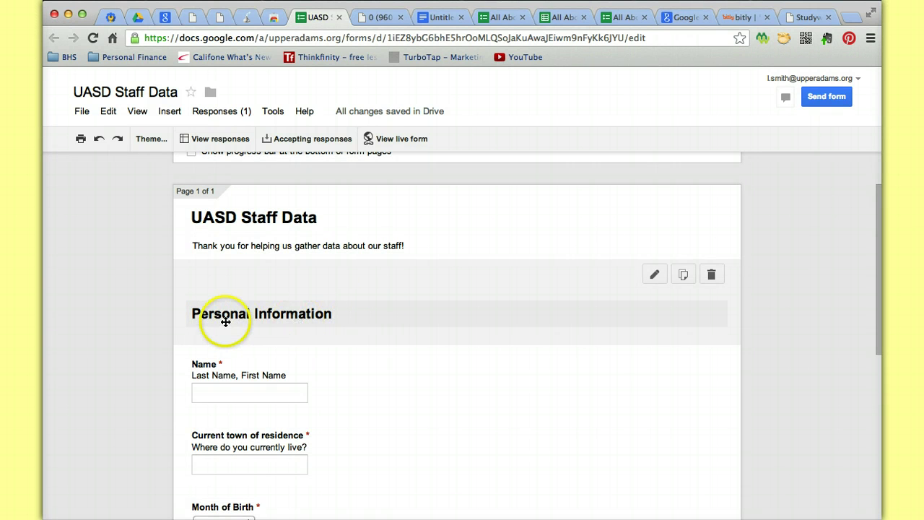
pyautogui.scroll(-7, 226, 321)
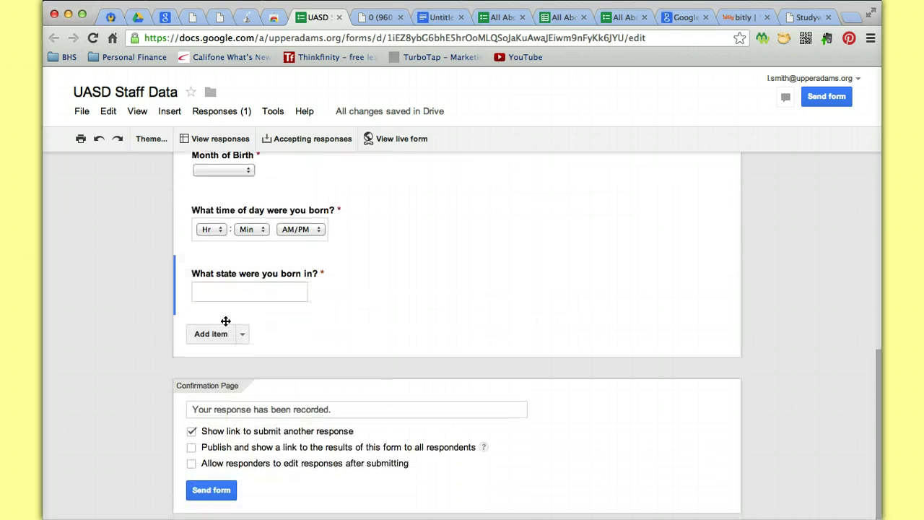
pyautogui.click(242, 334)
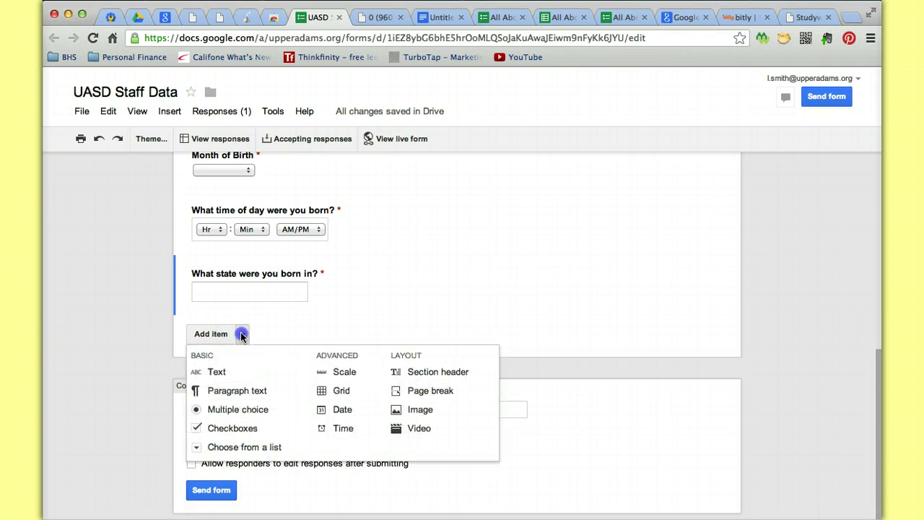
pyautogui.click(428, 372)
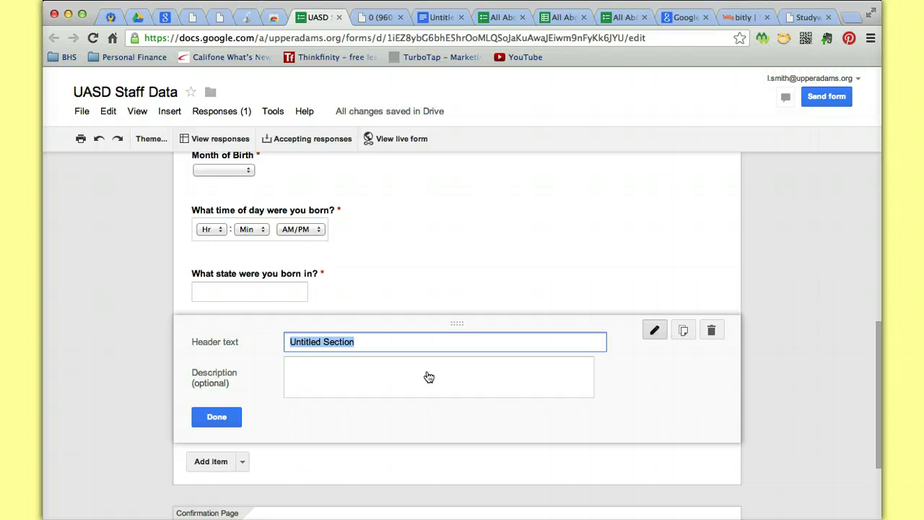
pyautogui.write('UASD')
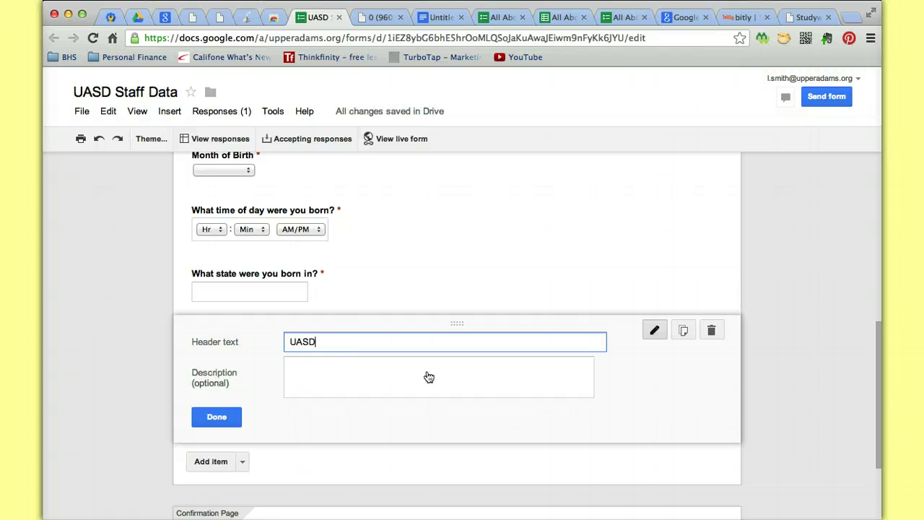
pyautogui.write(' Information')
# - Give the UASD Information header the description "The following section contains items about UASD" and finish editing it
pyautogui.click(396, 373)
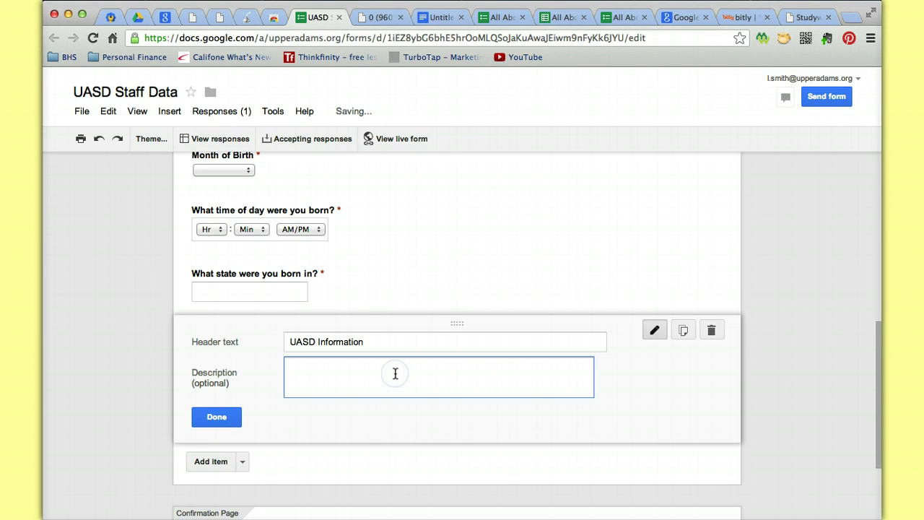
pyautogui.write('The fol')
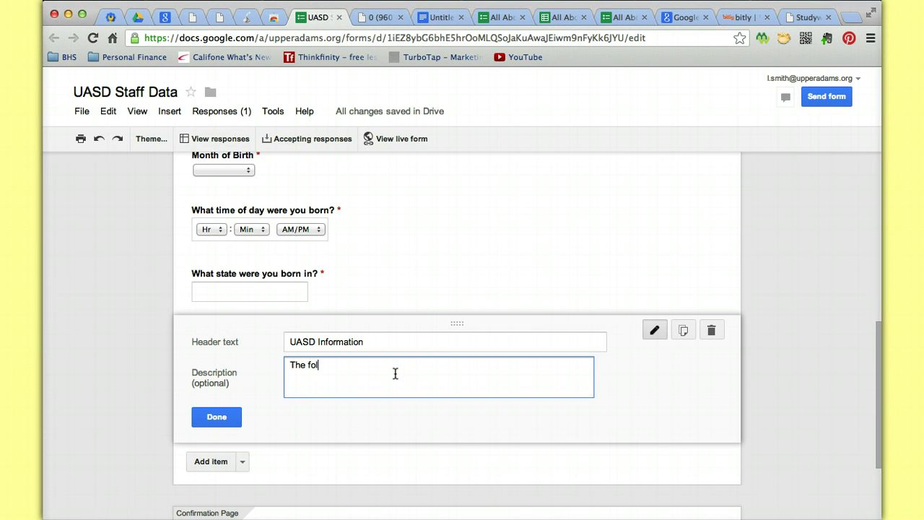
pyautogui.write('lowing ')
pyautogui.write('secti')
pyautogui.write('on contains')
pyautogui.press('BackSpace')
pyautogui.write('contains items about UASD')
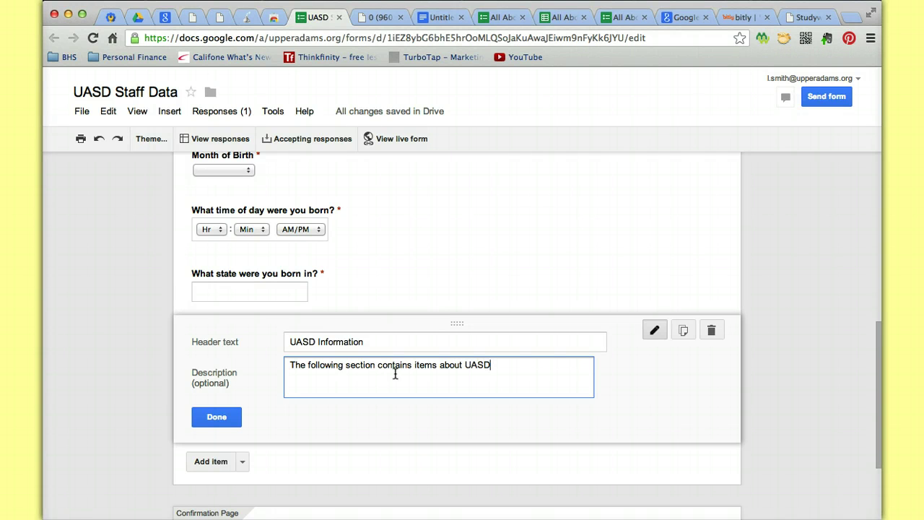
pyautogui.click(217, 419)
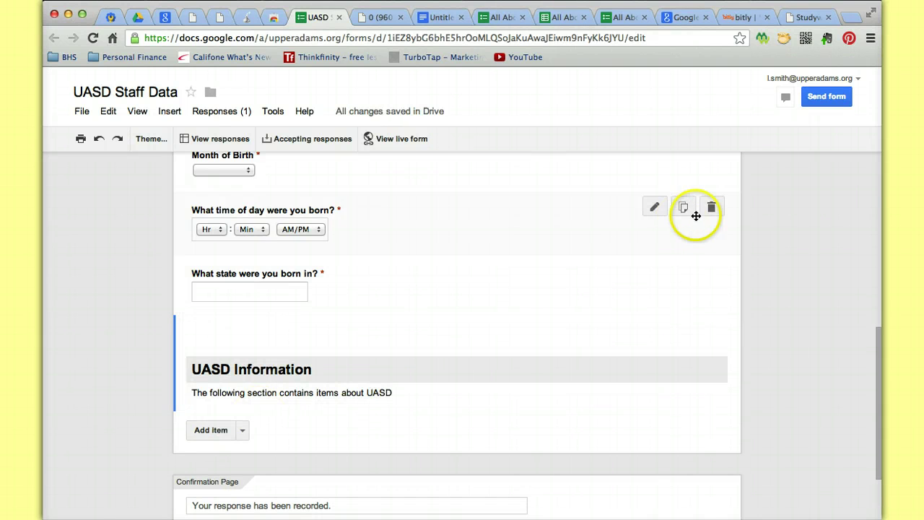
# - Add a Date question titled "When did you first start working for UASD?" under the UASD Information header
pyautogui.scroll(-3, 377, 400)
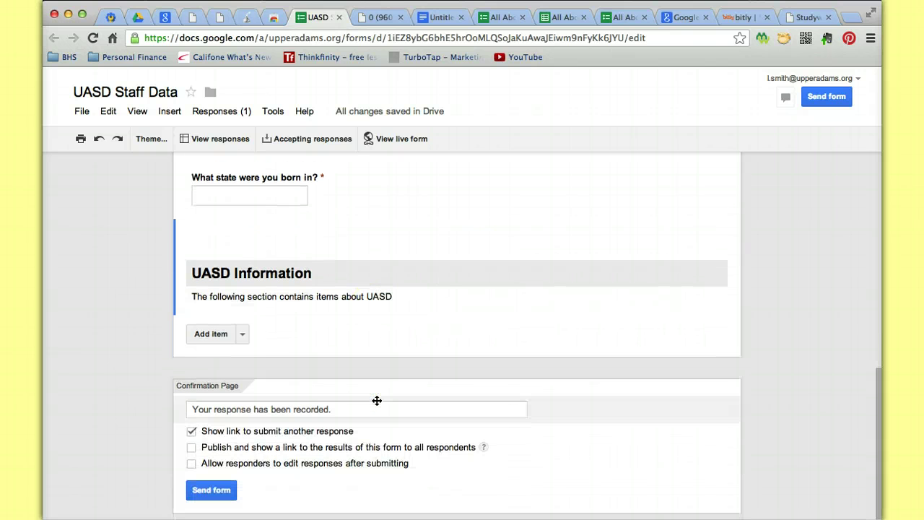
pyautogui.click(243, 334)
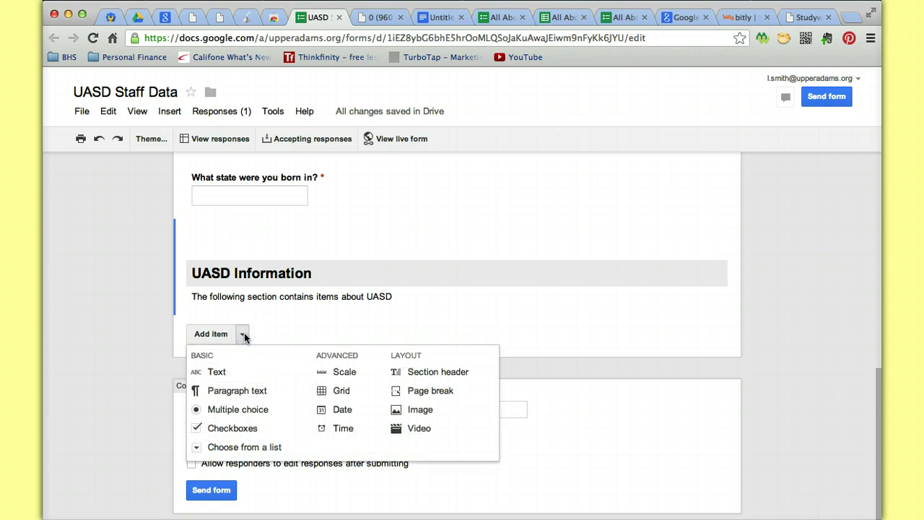
pyautogui.click(347, 413)
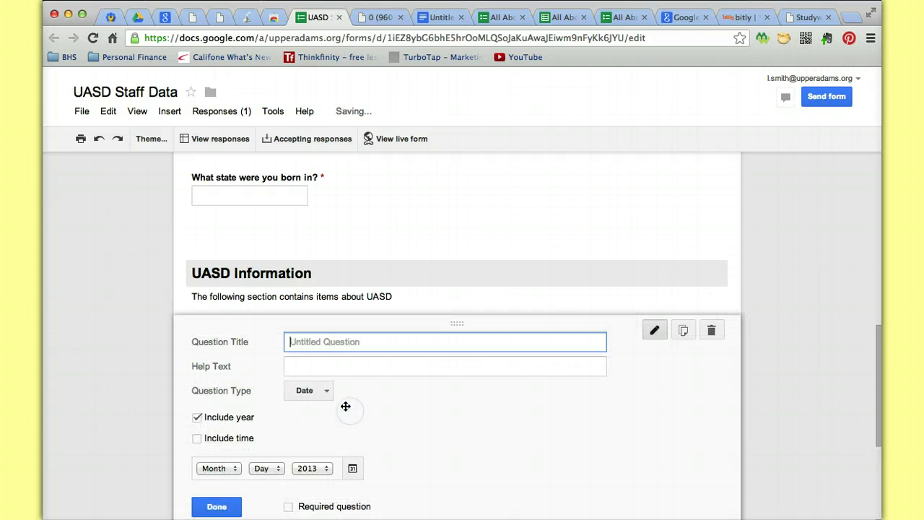
pyautogui.write('When did you f')
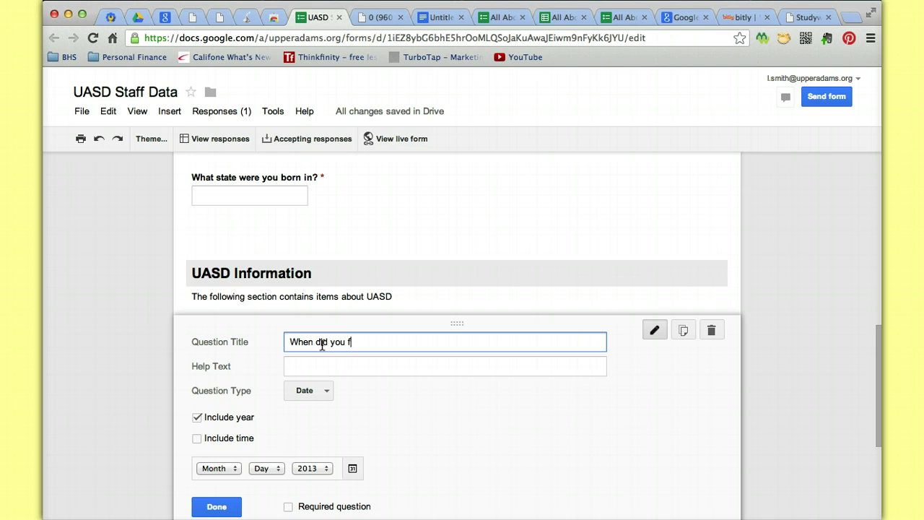
pyautogui.write('irst start working for UASD?')
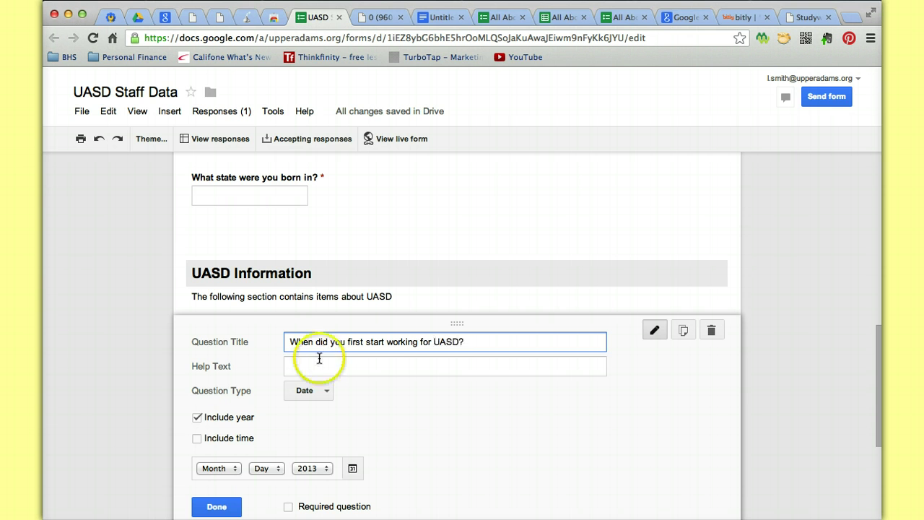
pyautogui.scroll(-3, 320, 395)
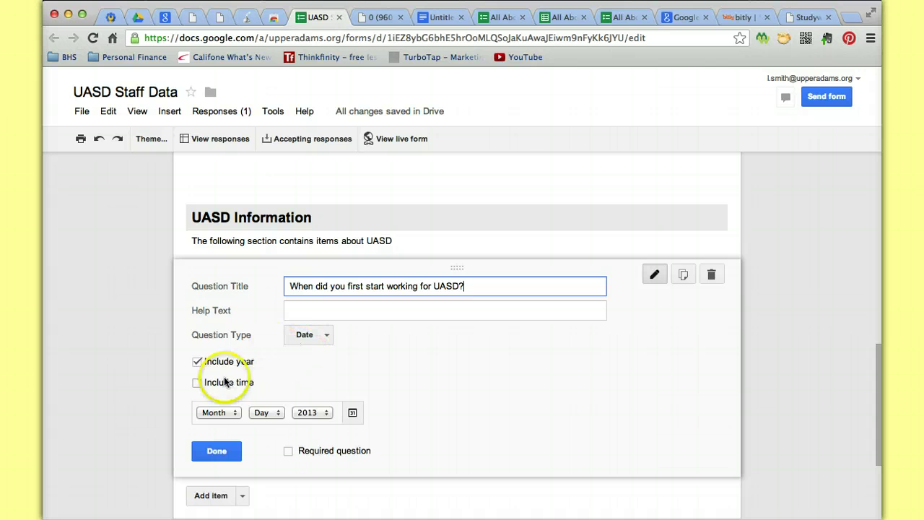
# - Try excluding the year and including a time on the UASD start-date question, restoring each option
pyautogui.click(197, 362)
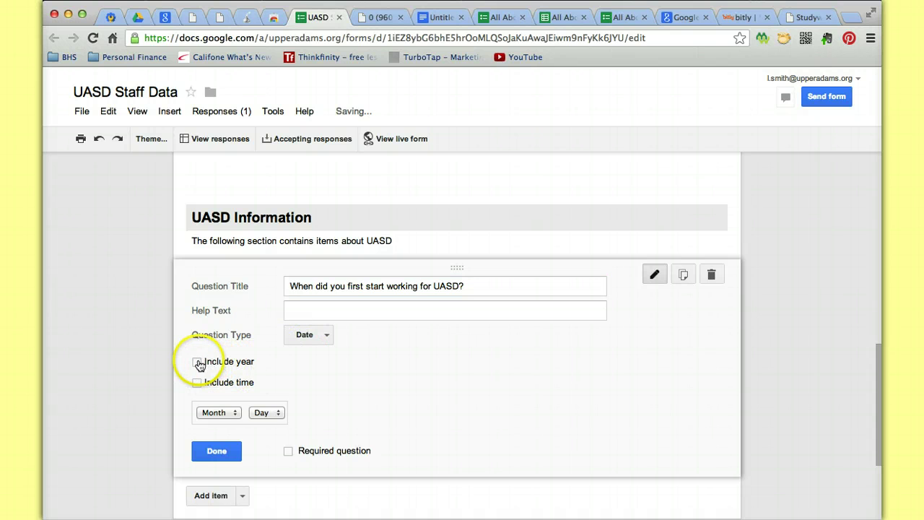
pyautogui.click(198, 363)
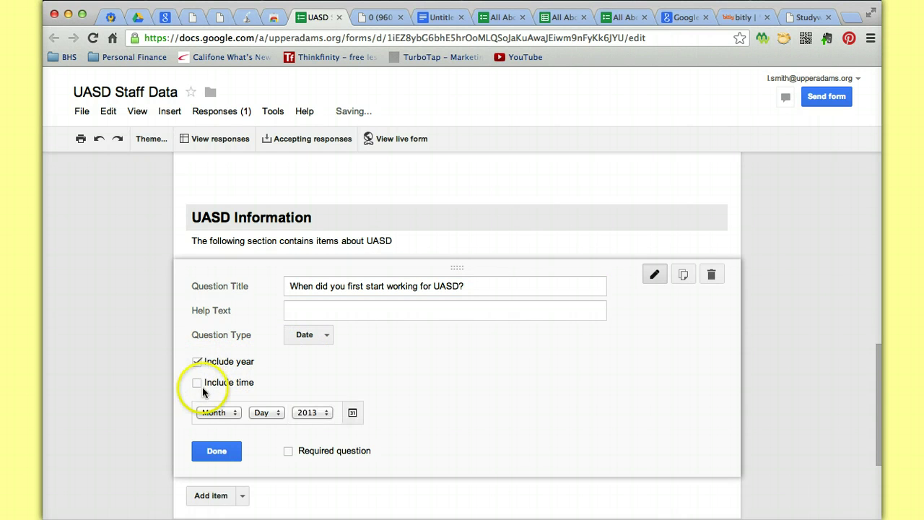
pyautogui.click(197, 382)
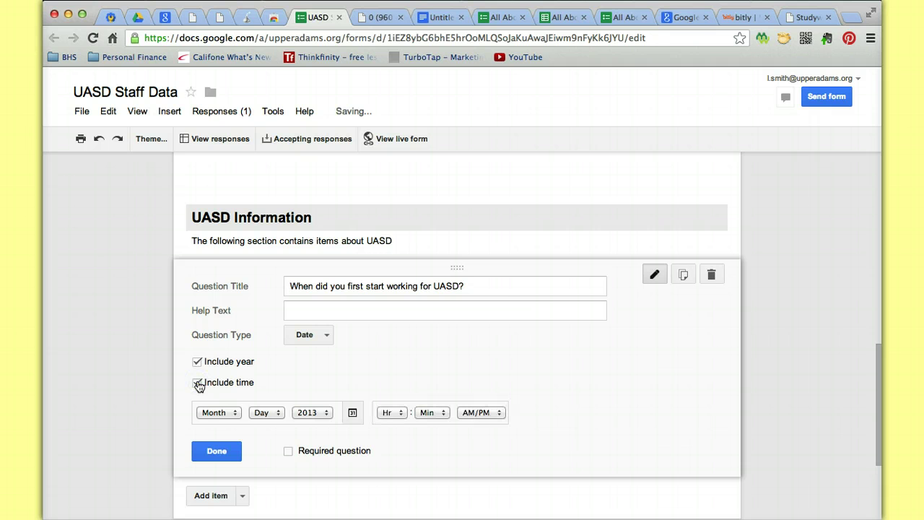
pyautogui.click(197, 382)
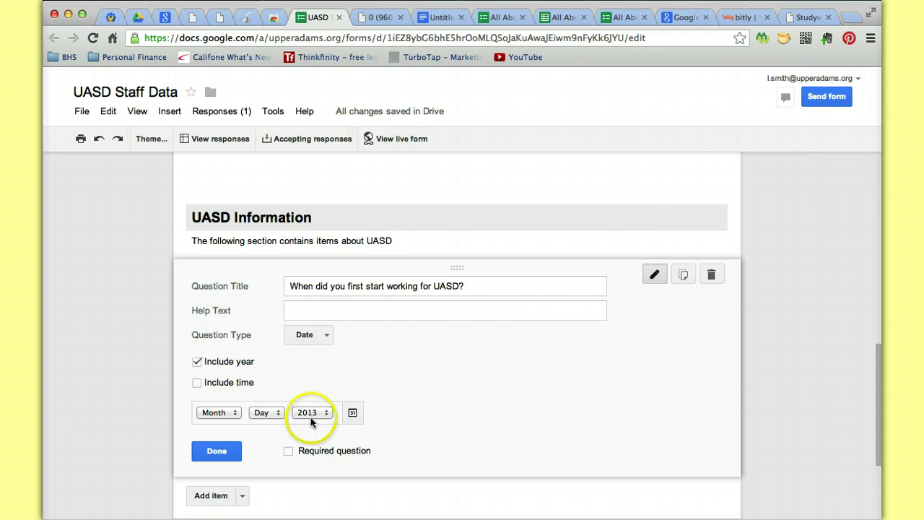
# - Make the UASD start-date question required and finish editing it
pyautogui.click(288, 451)
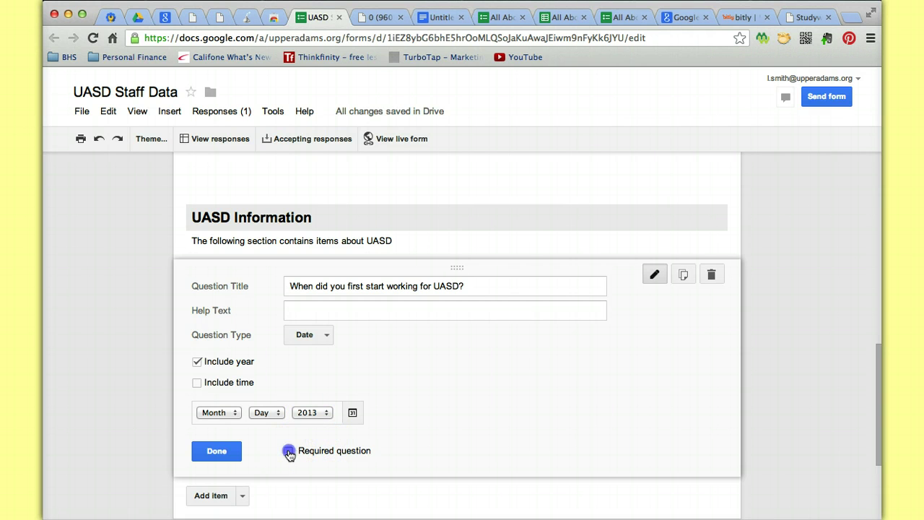
pyautogui.click(214, 453)
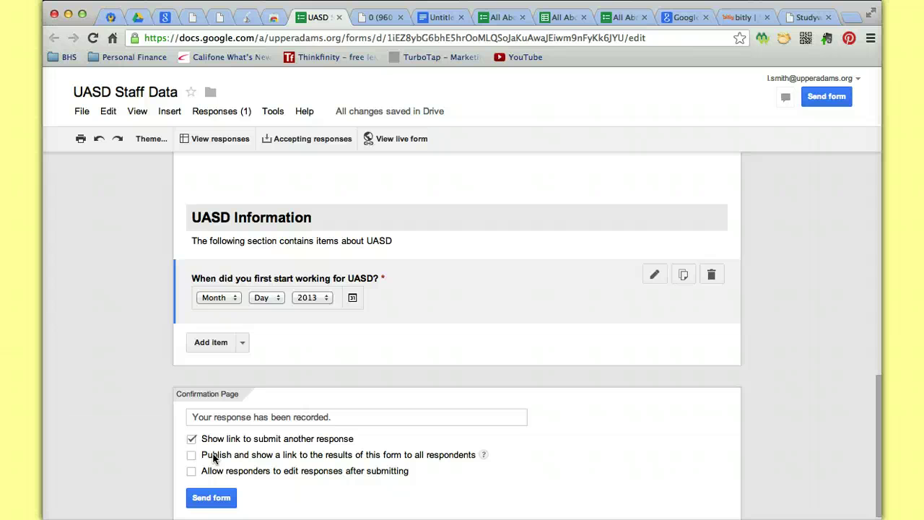
# - Add a Checkboxes question after the UASD start-date question
pyautogui.click(244, 342)
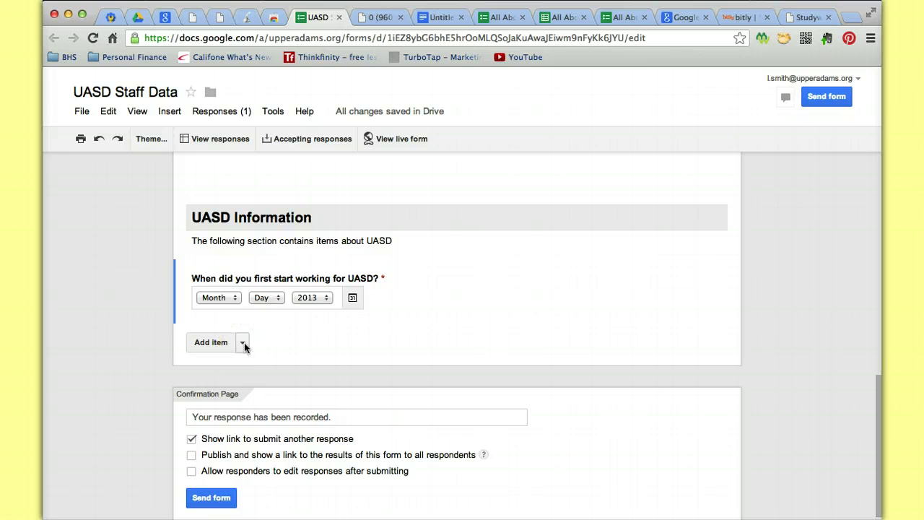
pyautogui.scroll(15, 244, 342)
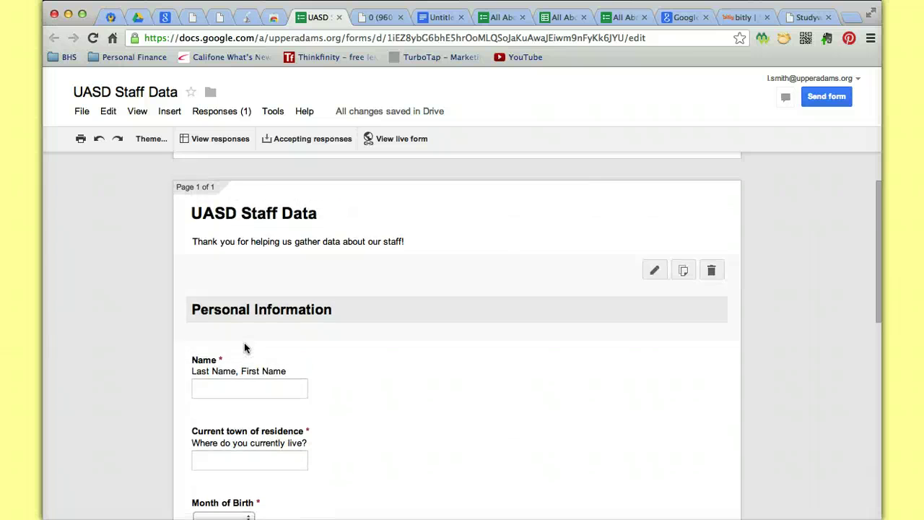
pyautogui.scroll(-10, 243, 343)
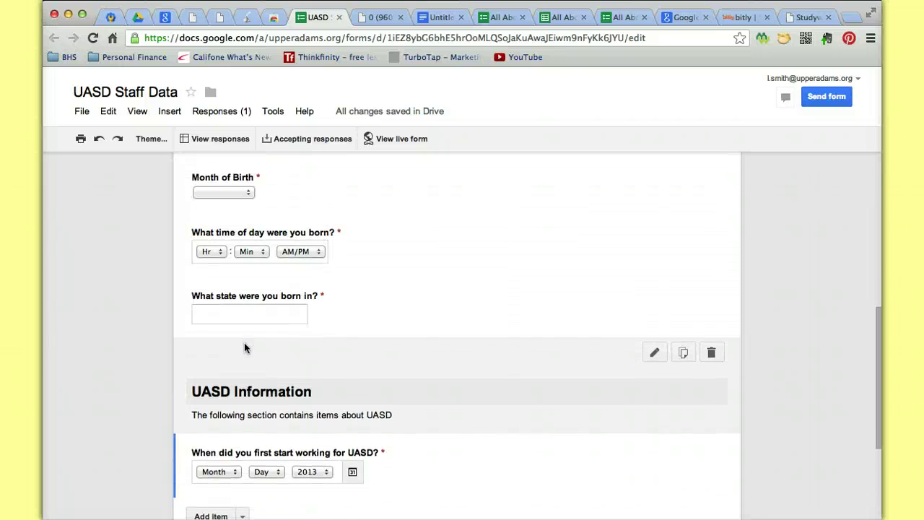
pyautogui.scroll(5, 244, 348)
pyautogui.scroll(-5, 244, 348)
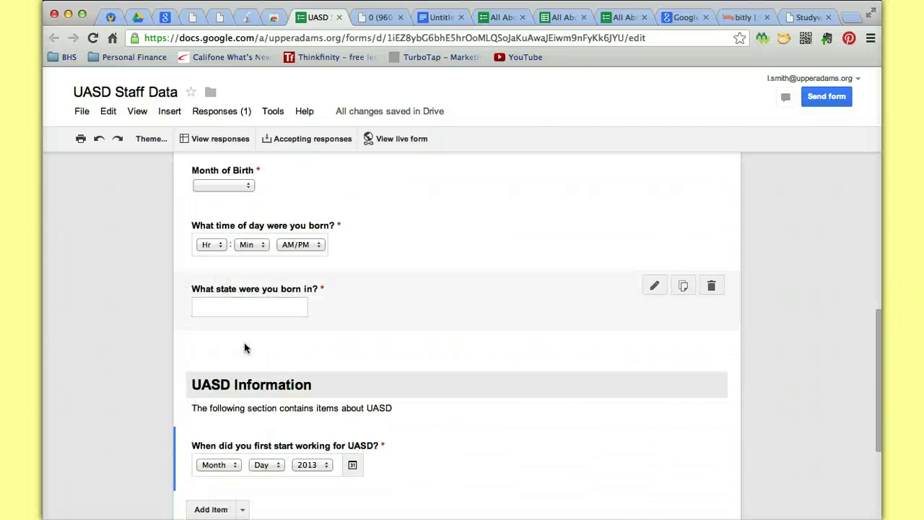
pyautogui.scroll(-5, 244, 348)
pyautogui.click(242, 361)
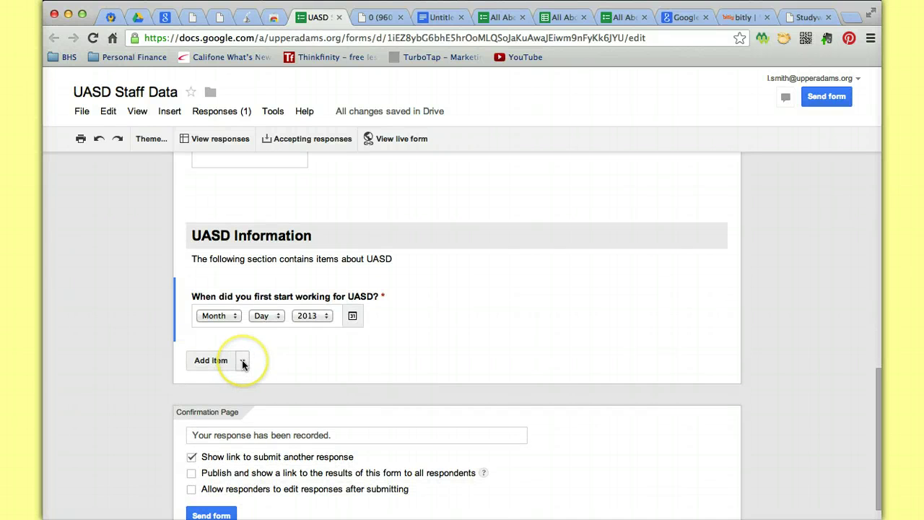
pyautogui.click(243, 361)
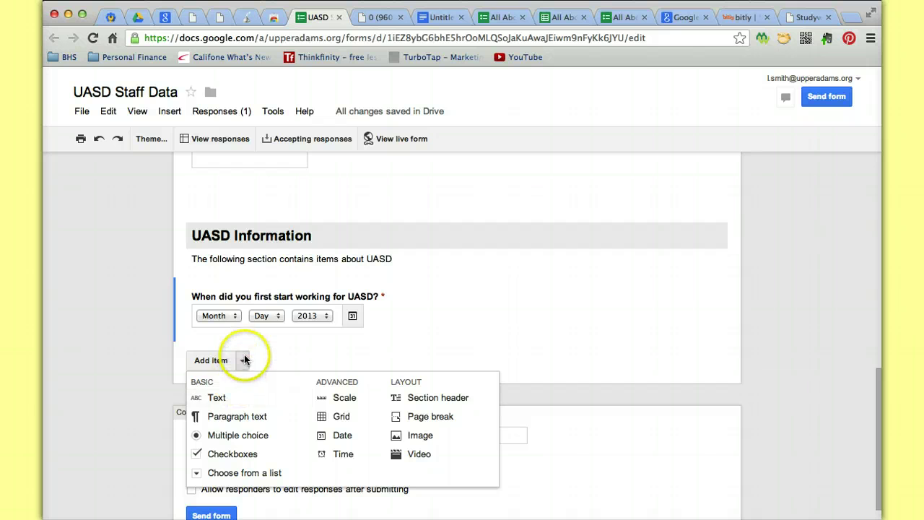
pyautogui.click(223, 456)
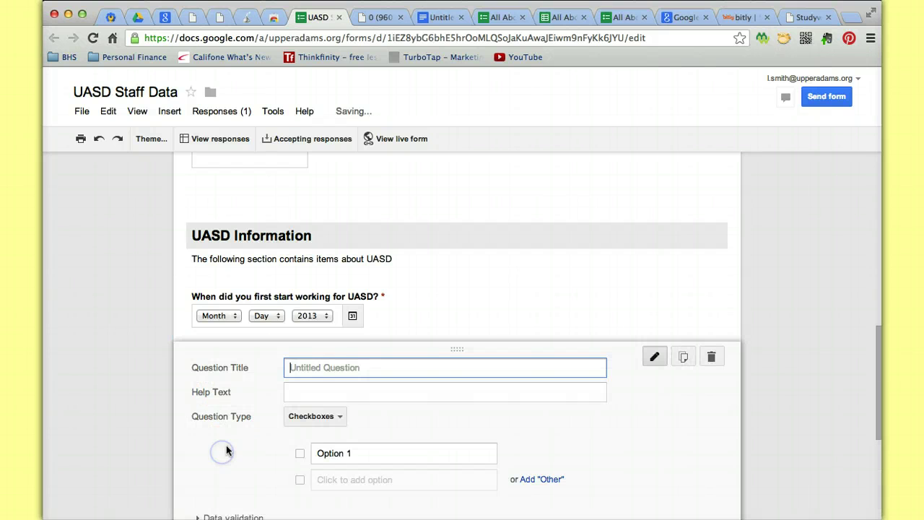
# - Title the new question "Which school's students do you teach?" and keep Checkboxes as its question type
pyautogui.click(351, 353)
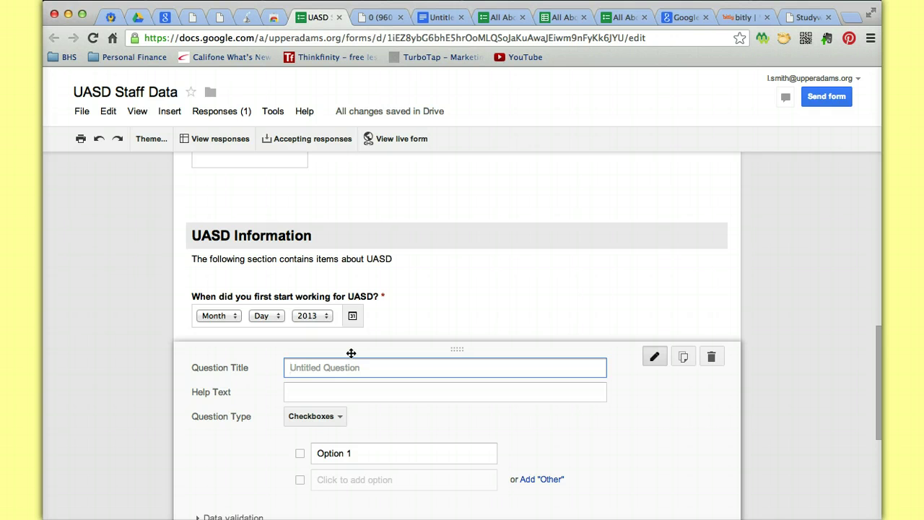
pyautogui.write("Which school's stud")
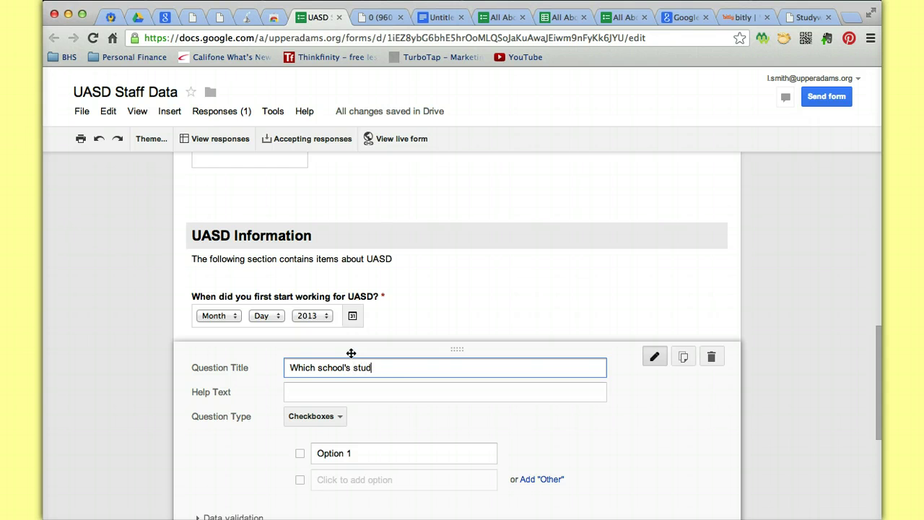
pyautogui.write('ents do you teach?')
pyautogui.scroll(-4, 397, 448)
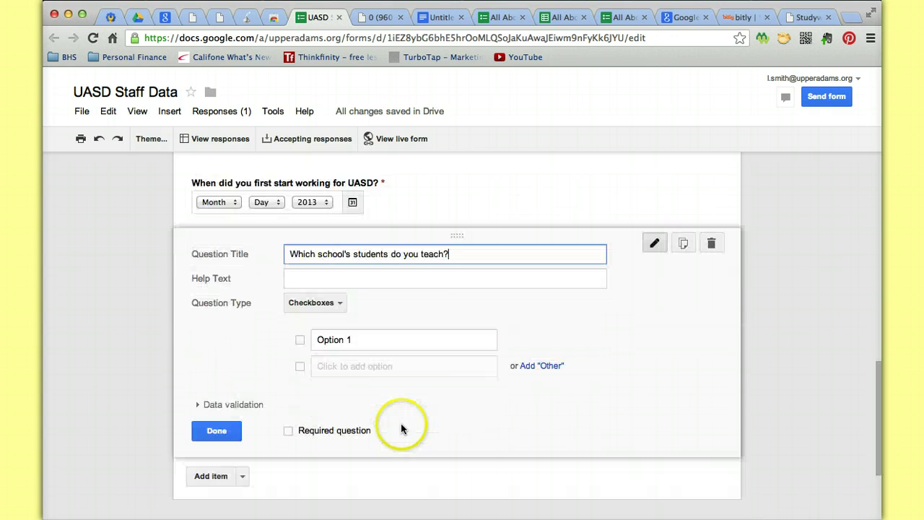
pyautogui.click(330, 265)
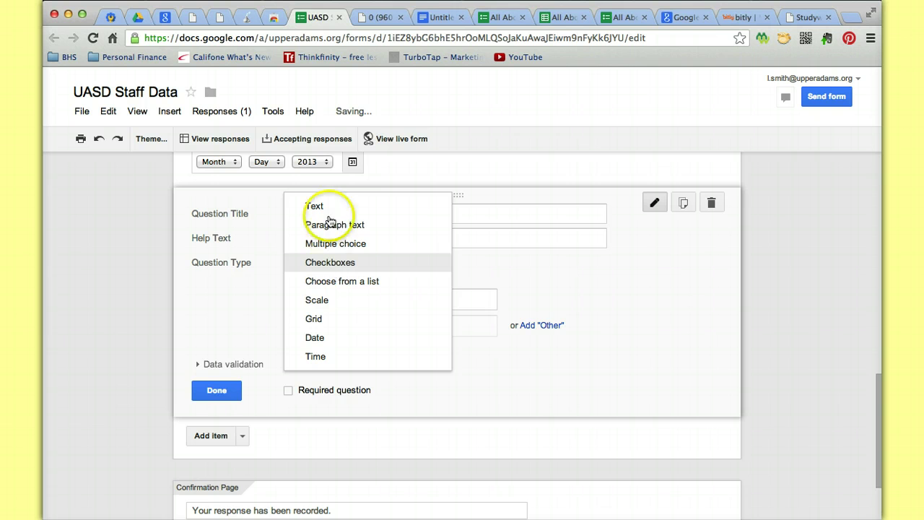
pyautogui.click(514, 271)
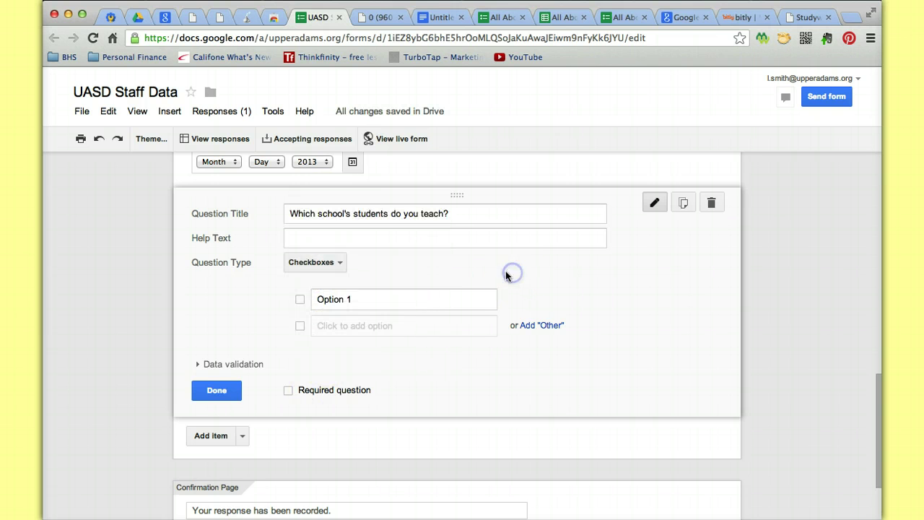
# - Enter BHS, UAMS and Biglerville Elem as the first three options of the question about which school's students are taught
pyautogui.click(332, 296)
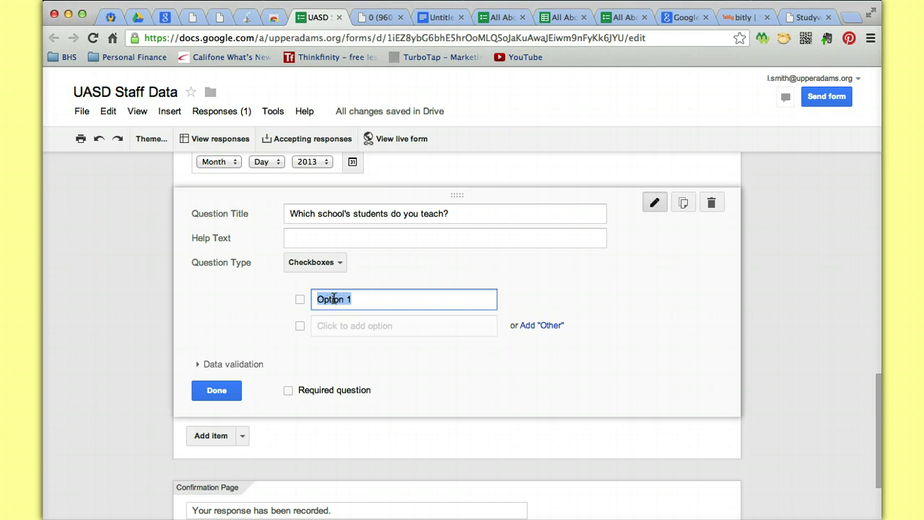
pyautogui.write('BHS')
pyautogui.press('Return')
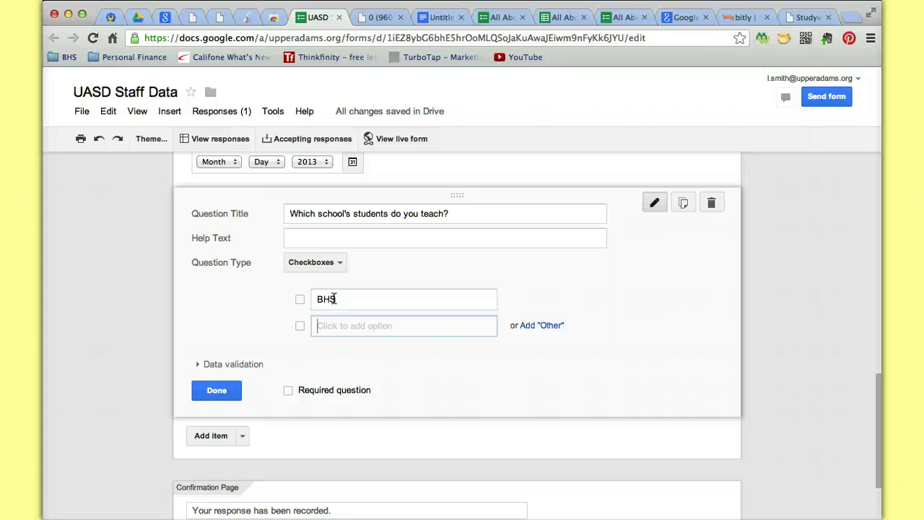
pyautogui.write('UAMS')
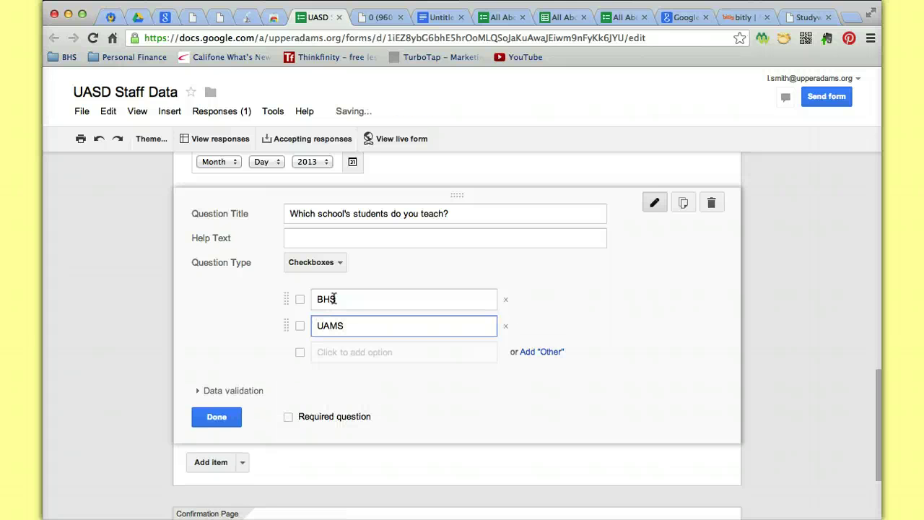
pyautogui.press('Return')
pyautogui.write('B')
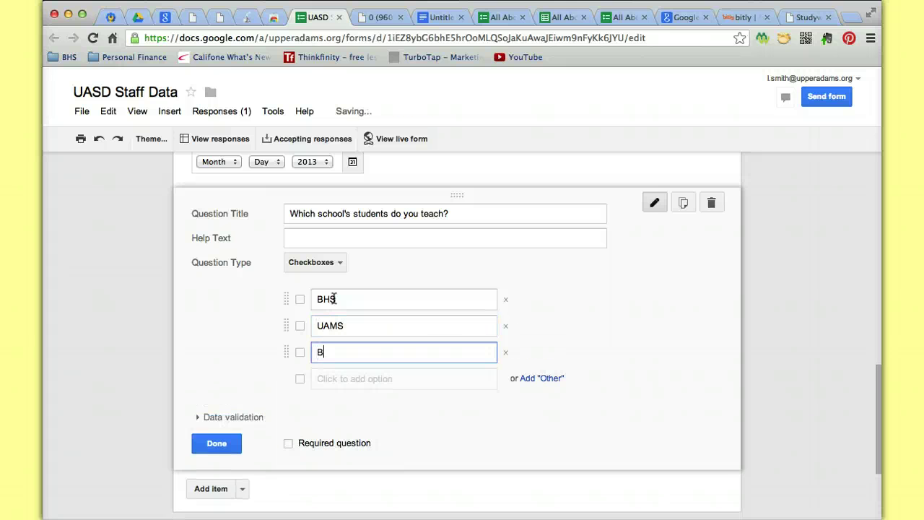
pyautogui.write('iglerville Elem')
pyautogui.press('Return')
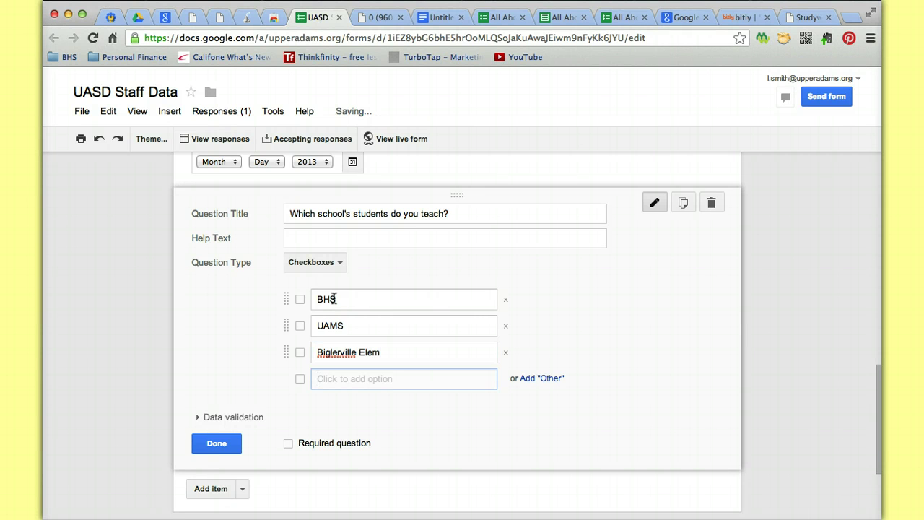
# - Add Bendersville Elem and Arendtsville Elem as the fourth and fifth checkbox options
pyautogui.write('Bendersbville')
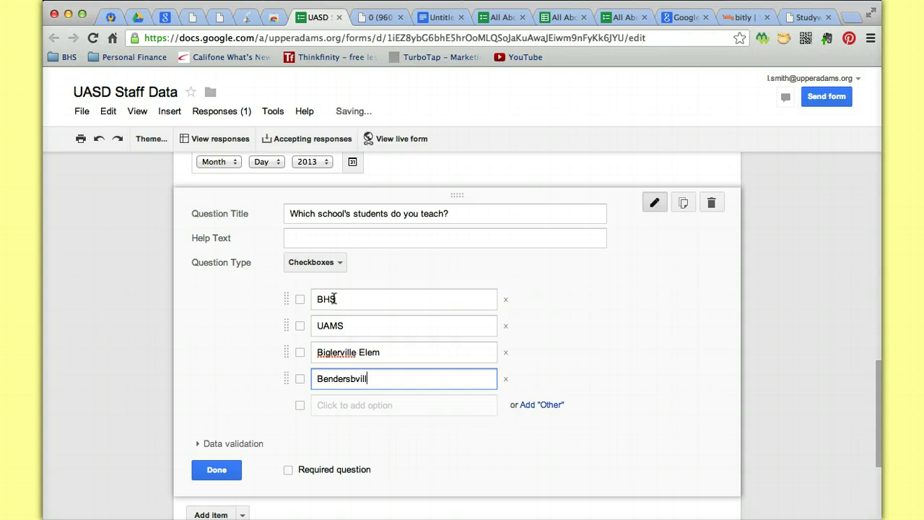
pyautogui.press('BackSpace')
pyautogui.press('BackSpace')
pyautogui.press('BackSpace')
pyautogui.press('BackSpace')
pyautogui.press('BackSpace')
pyautogui.press('BackSpace')
pyautogui.write('vill')
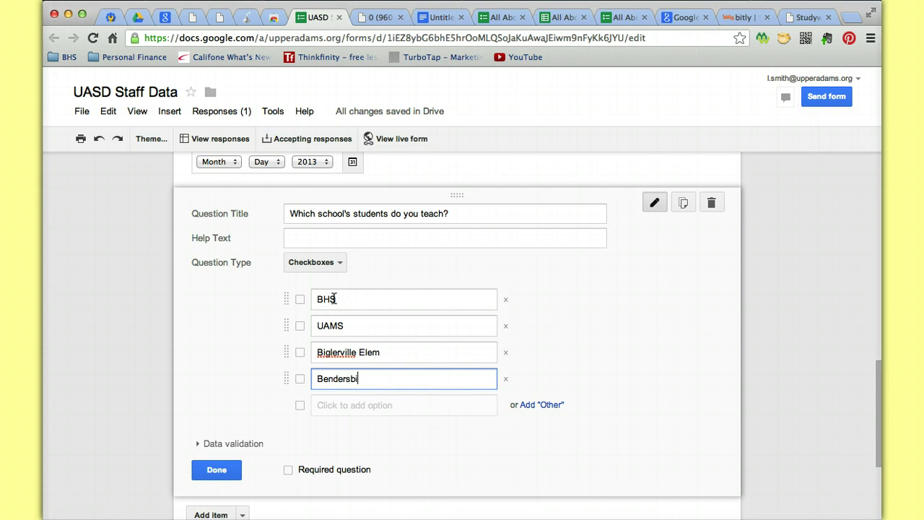
pyautogui.press('BackSpace')
pyautogui.press('BackSpace')
pyautogui.press('BackSpace')
pyautogui.press('BackSpace')
pyautogui.write('ville Elem')
pyautogui.press('Return')
pyautogui.write('Arendt')
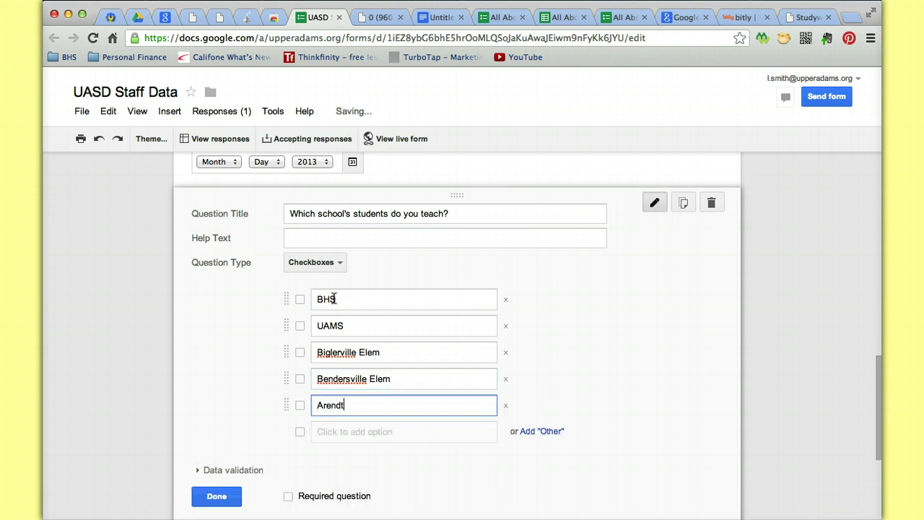
pyautogui.write('sville E')
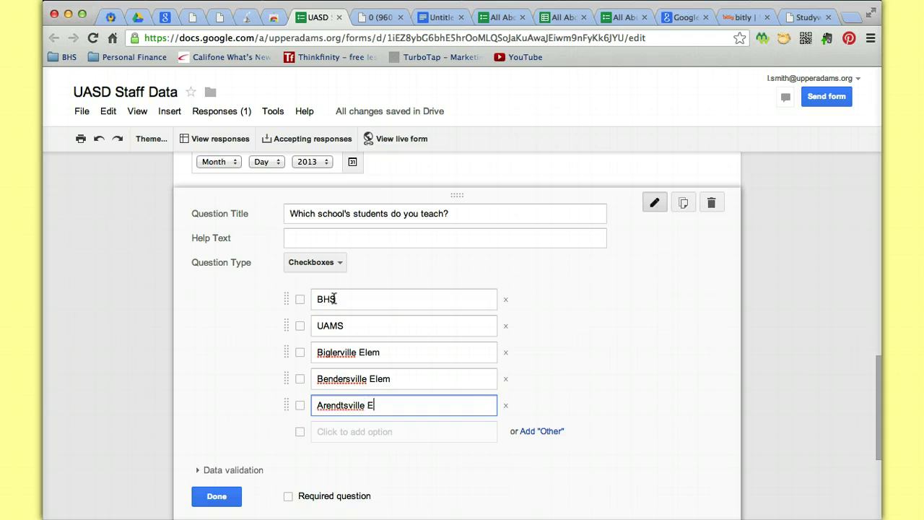
pyautogui.write('lem')
# - Add an "Other" option to the checkbox question, then make it required and finish editing it
pyautogui.click(301, 337)
pyautogui.click(538, 433)
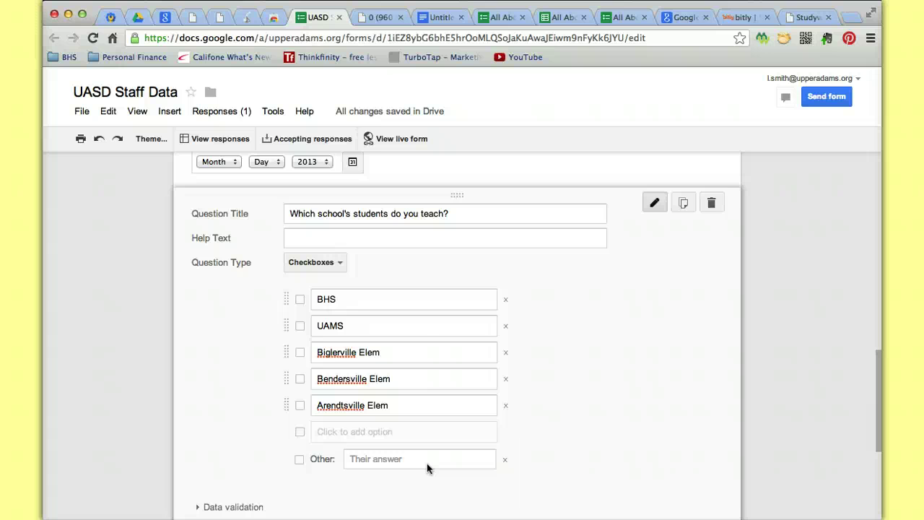
pyautogui.click(360, 463)
pyautogui.scroll(-5, 360, 311)
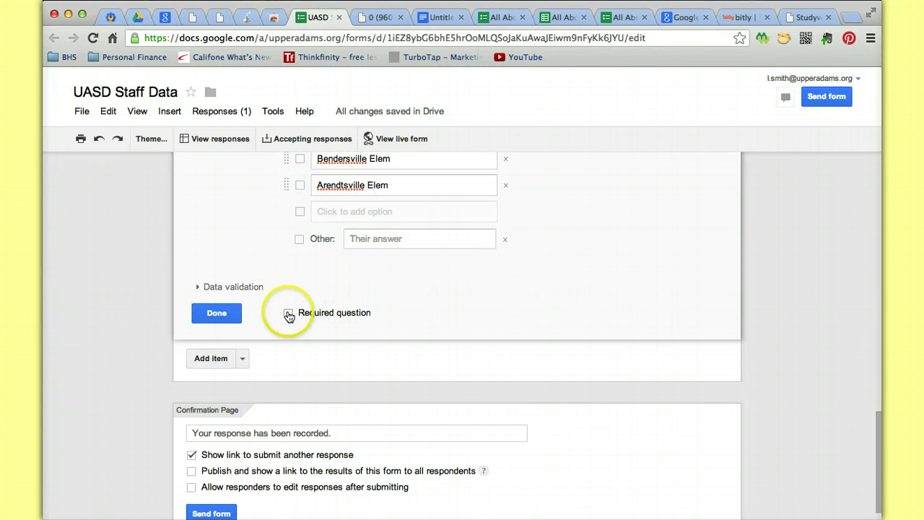
pyautogui.click(288, 315)
pyautogui.click(213, 315)
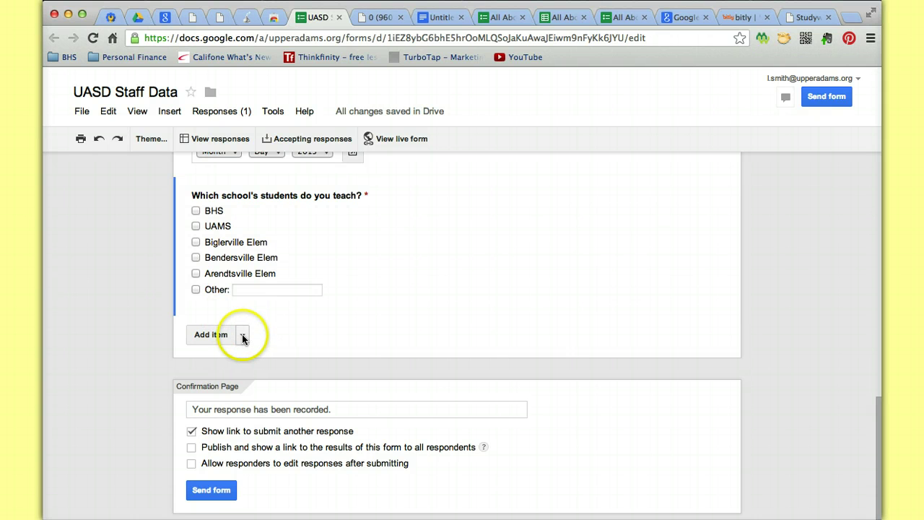
# - Add a Scale question after the checkbox question and title it "Rate your lunch's time period"
pyautogui.click(243, 336)
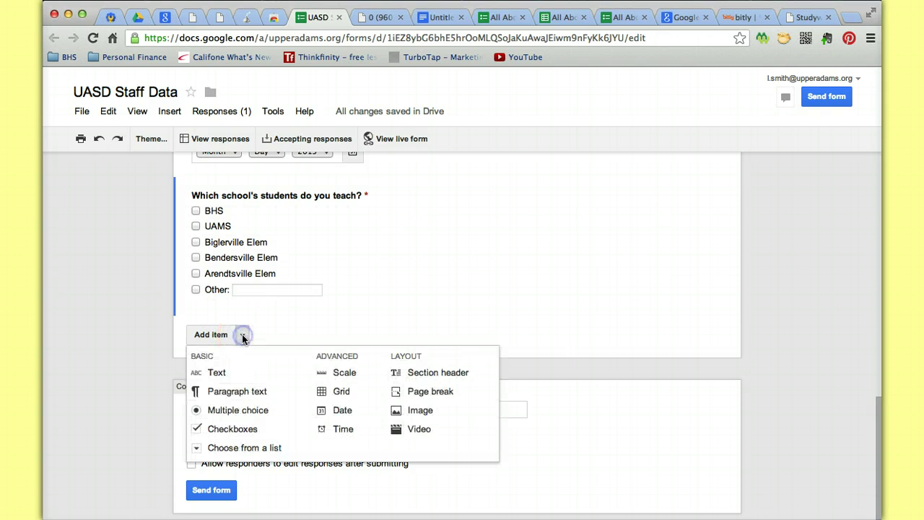
pyautogui.click(349, 377)
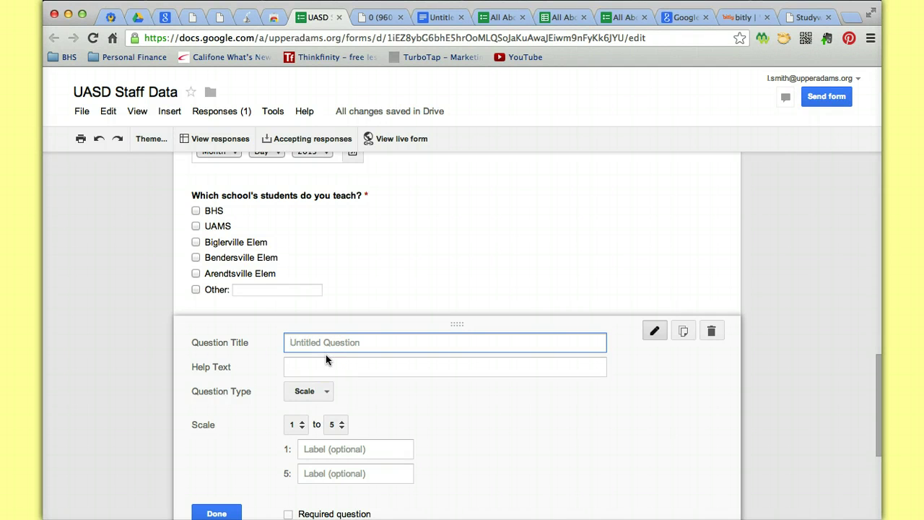
pyautogui.write("Rate your lunch's time period")
pyautogui.scroll(-3, 408, 386)
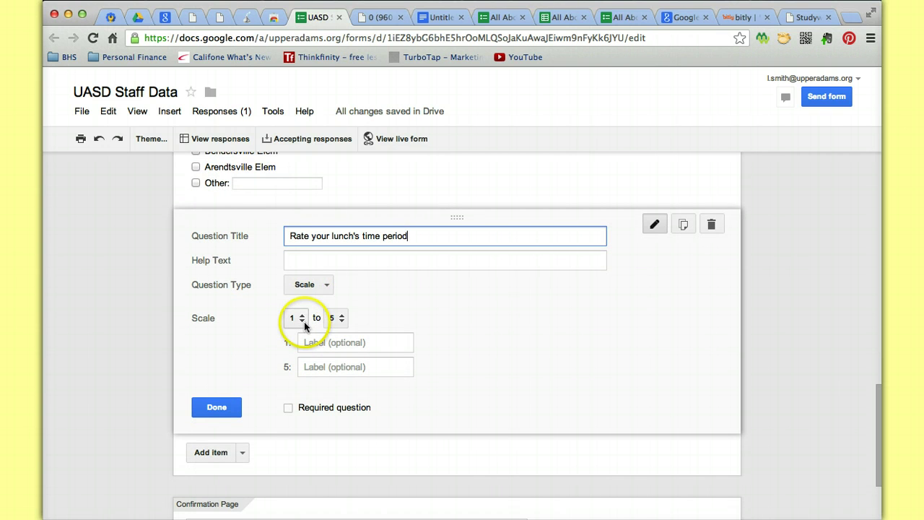
# - Check which lower and upper limits are available for the lunch rating scale
pyautogui.click(303, 321)
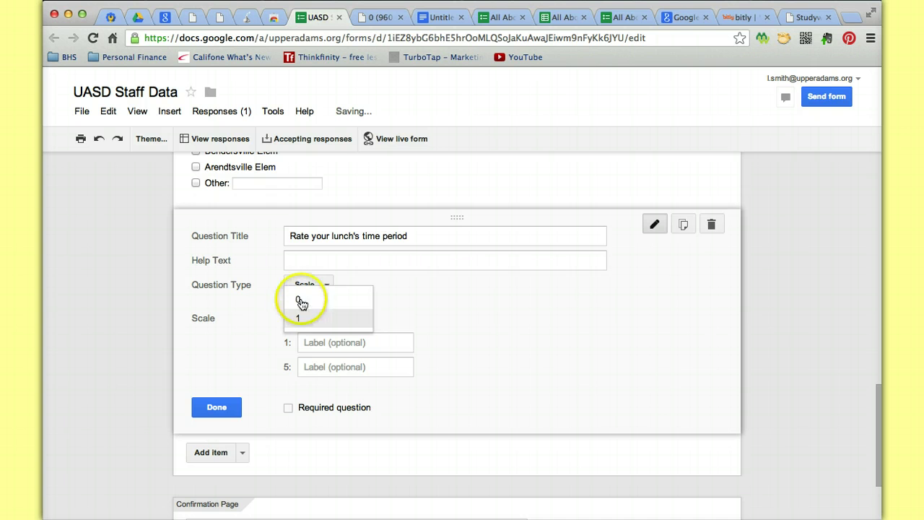
pyautogui.click(422, 304)
pyautogui.click(335, 320)
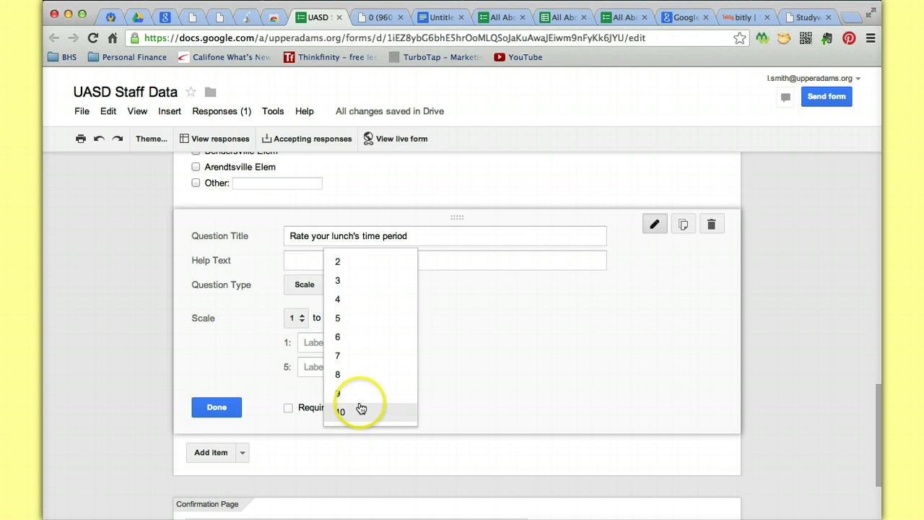
pyautogui.click(469, 336)
# - Label scale value 1 "Too early" and value 5 "Too late", and finish the question as required
pyautogui.click(329, 342)
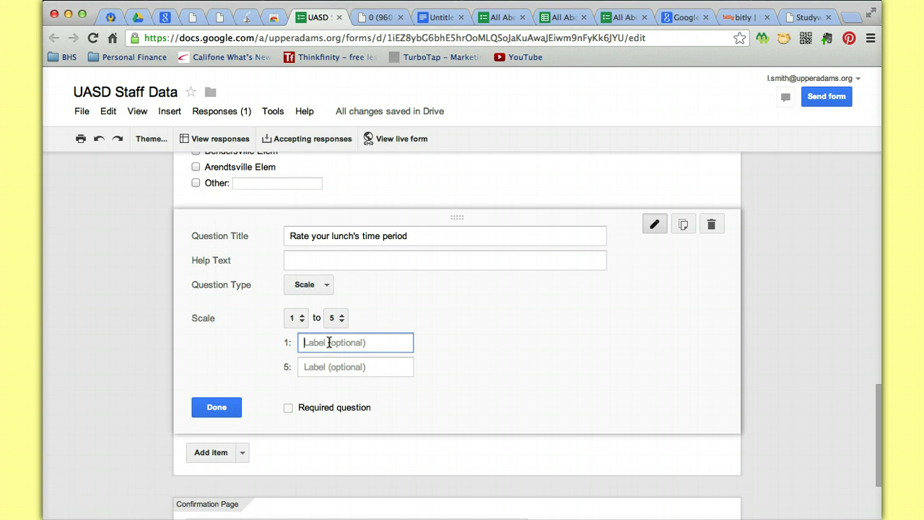
pyautogui.write('Too early')
pyautogui.press('Tab')
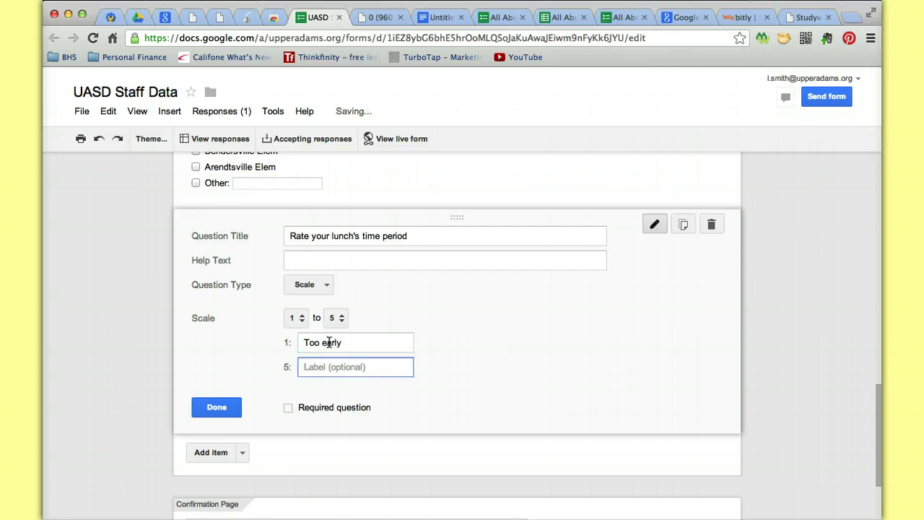
pyautogui.write('Too late')
pyautogui.click(288, 408)
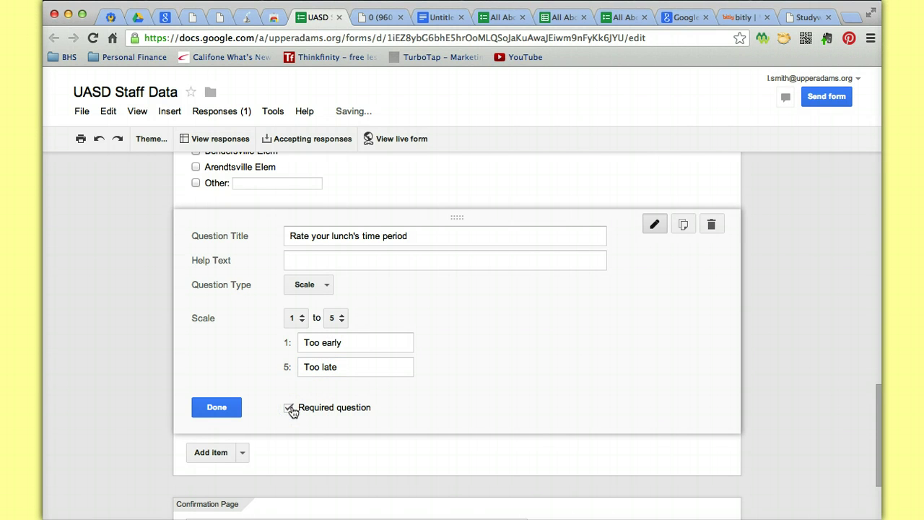
pyautogui.click(216, 407)
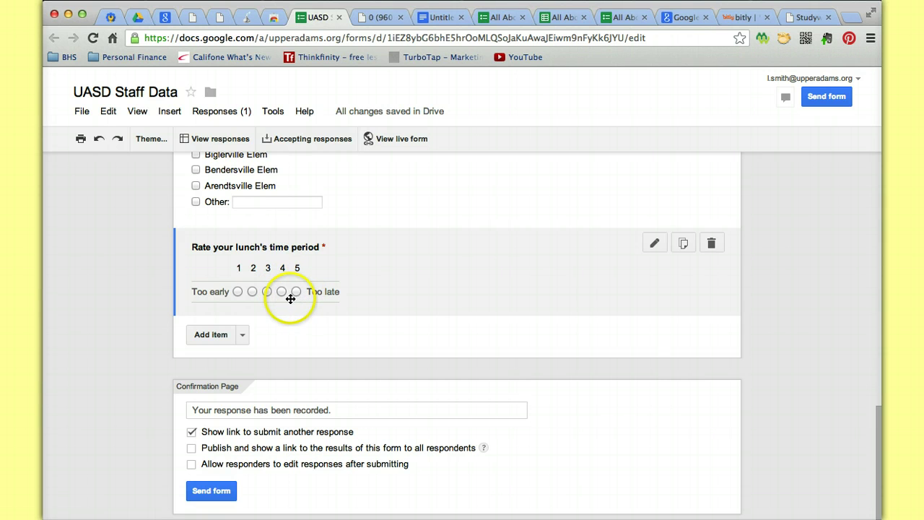
# - Add a Grid question after the lunch rating scale and title it "Which is better?"
pyautogui.click(241, 334)
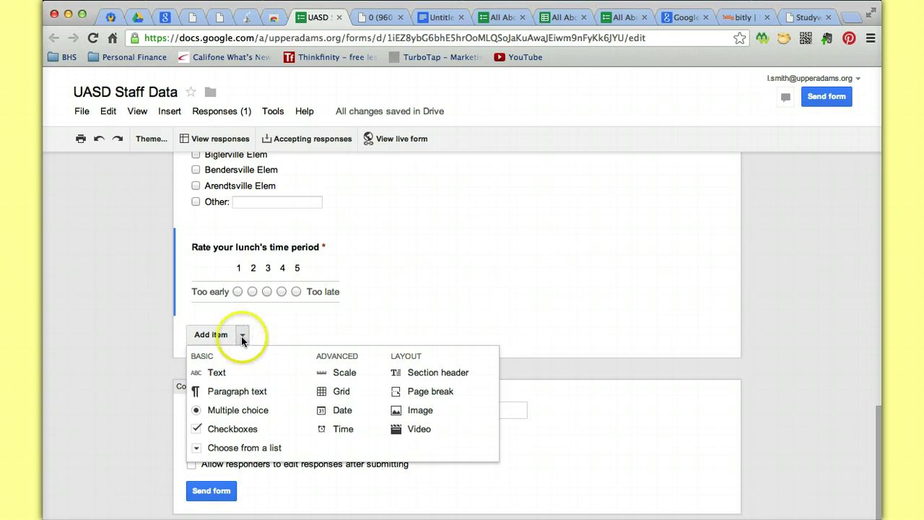
pyautogui.click(342, 392)
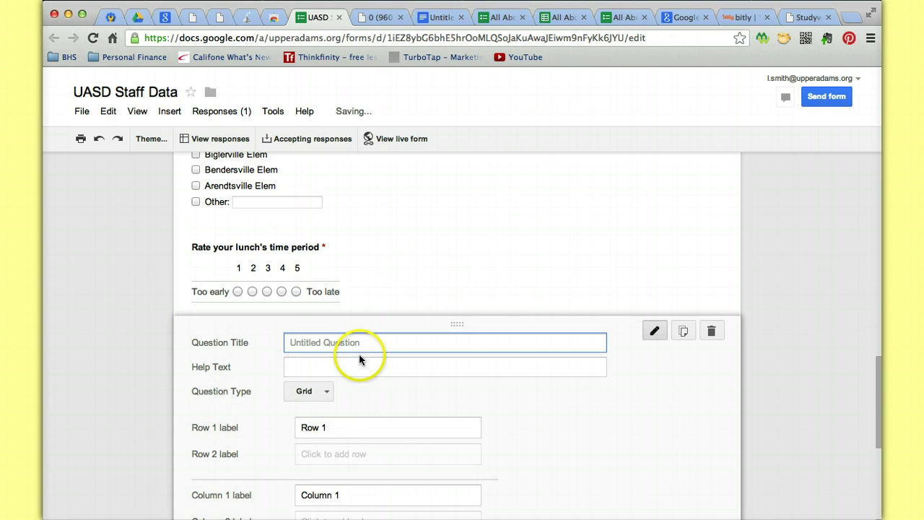
pyautogui.write('Whi')
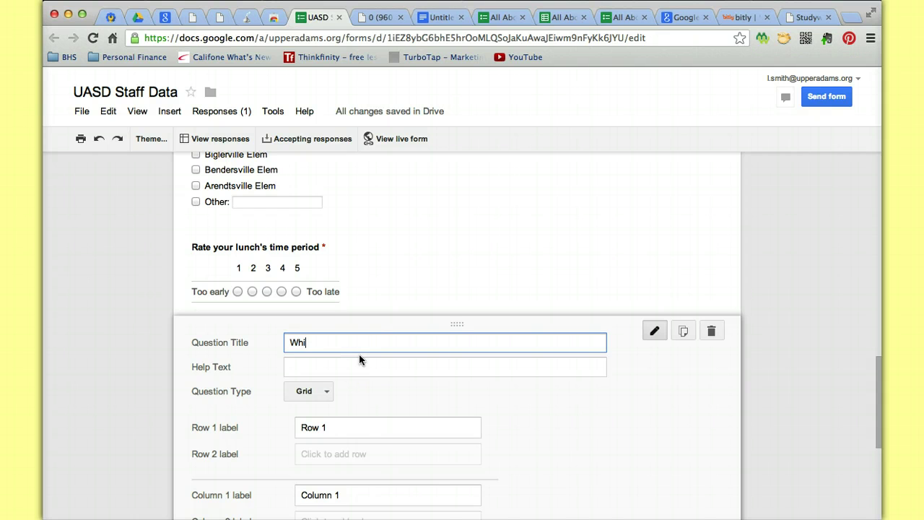
pyautogui.write('ch is better?')
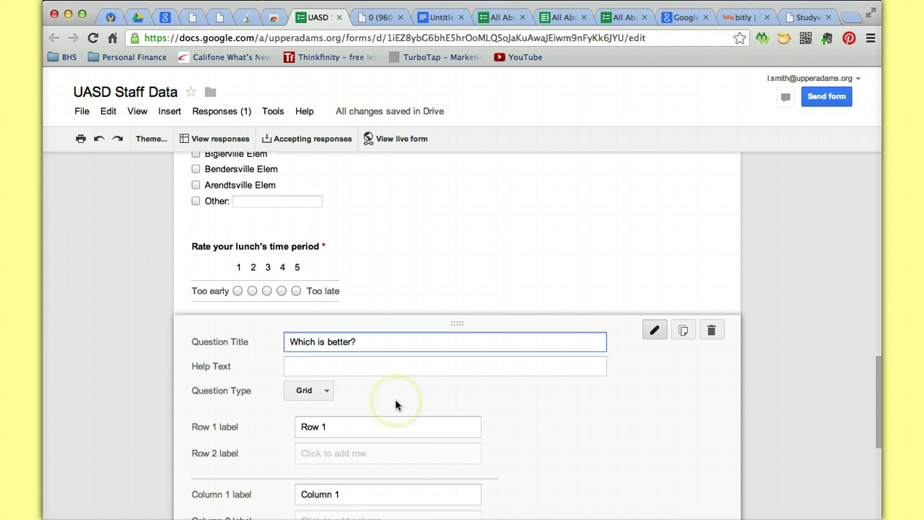
# - Label the grid's four columns OK, Good, Great and The BEST!
pyautogui.scroll(-3, 394, 398)
pyautogui.scroll(-2, 396, 405)
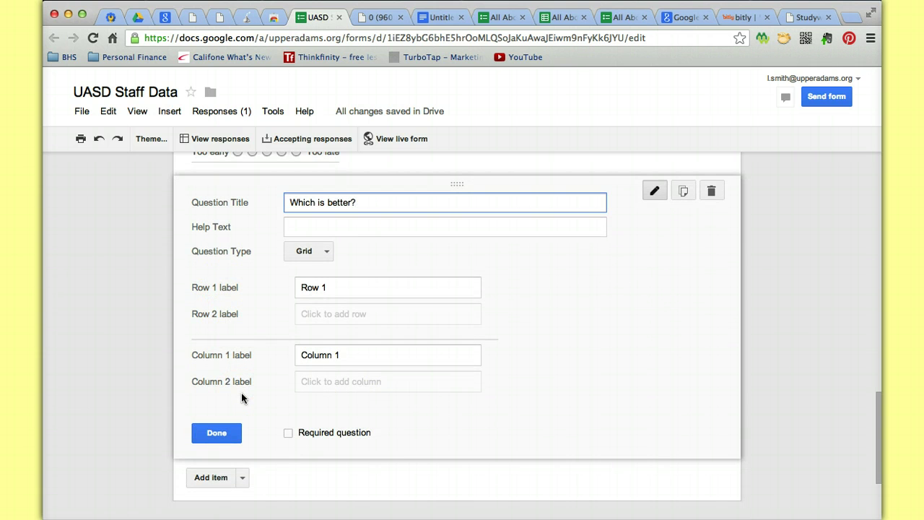
pyautogui.click(327, 353)
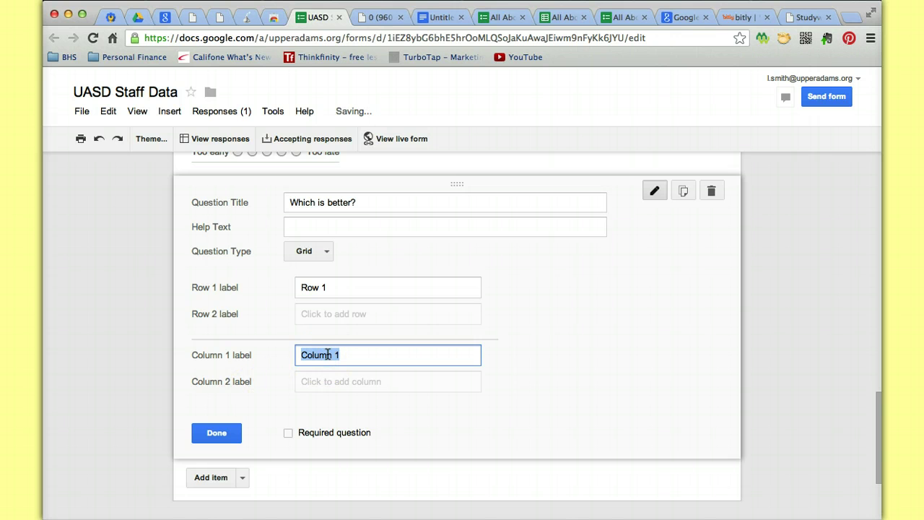
pyautogui.write('OK')
pyautogui.press('Tab')
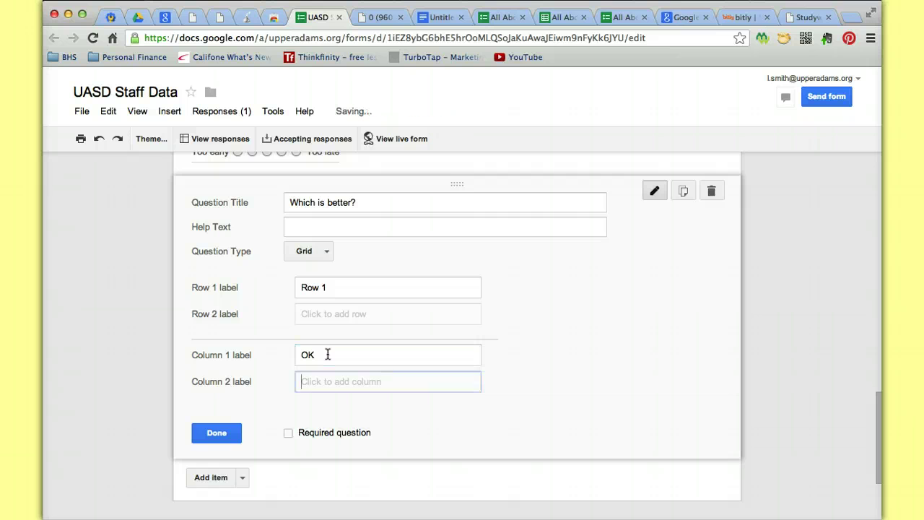
pyautogui.write('Good')
pyautogui.press('Tab')
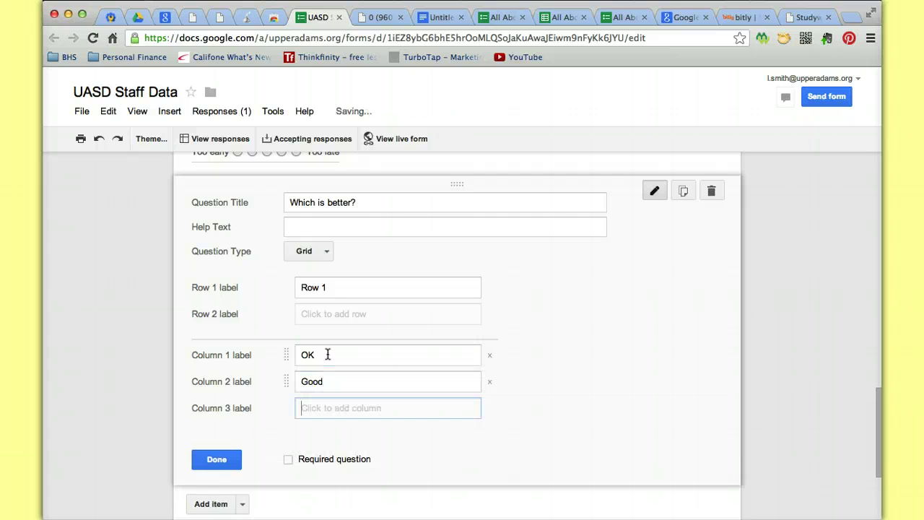
pyautogui.write('Great')
pyautogui.press('Tab')
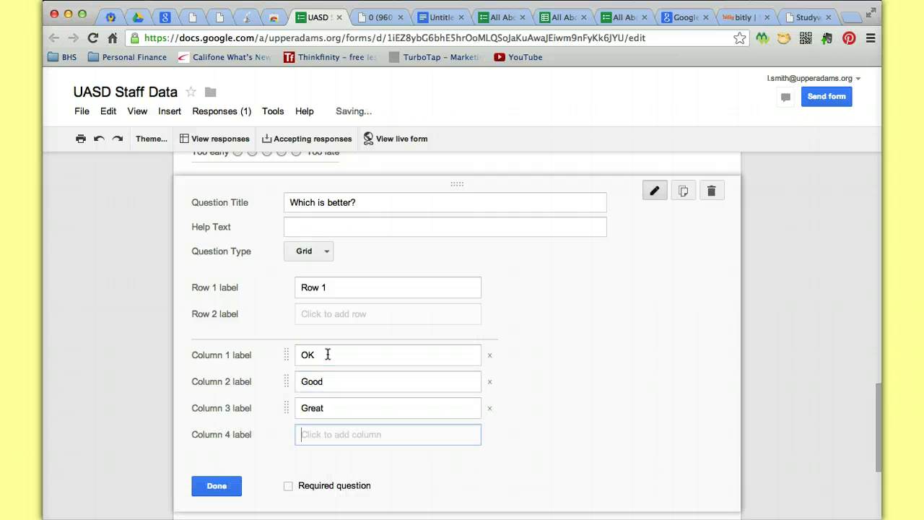
pyautogui.write('The BEST!')
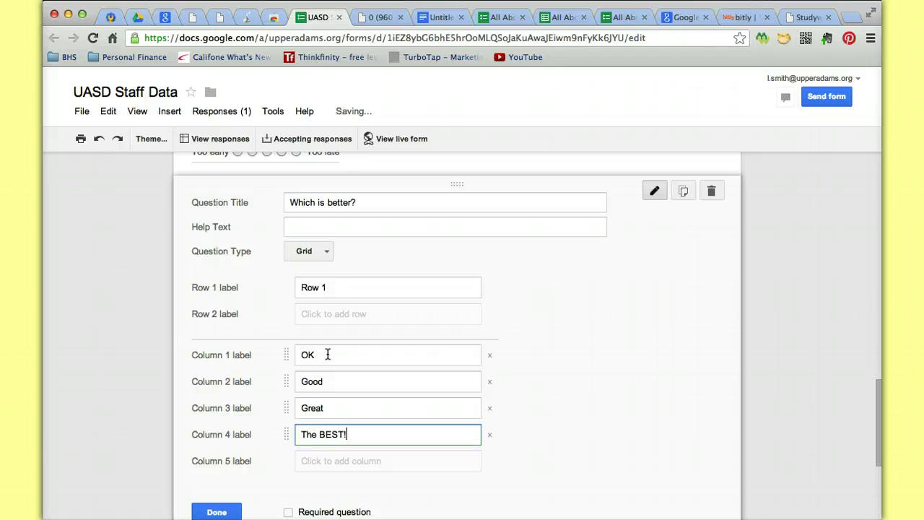
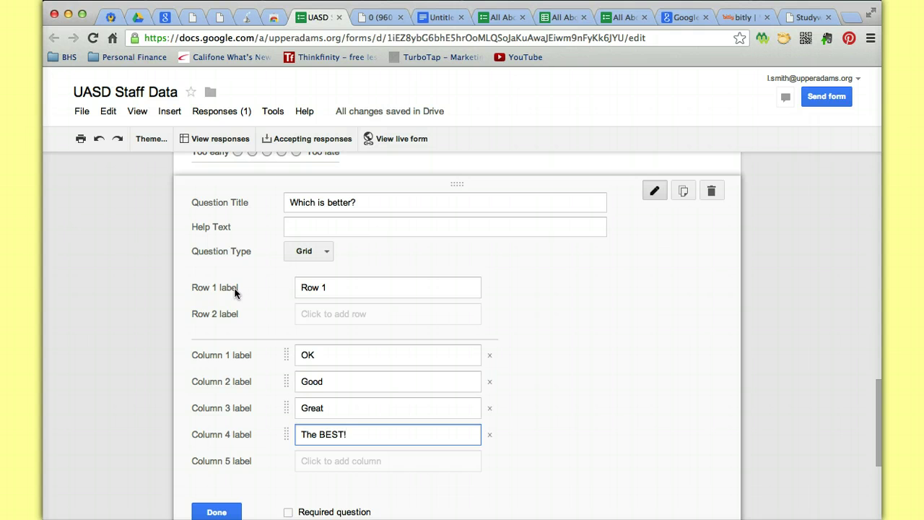
# - Label the grid's first two rows Lunch B and Lunch C
pyautogui.click(341, 290)
pyautogui.write('Lunch B')
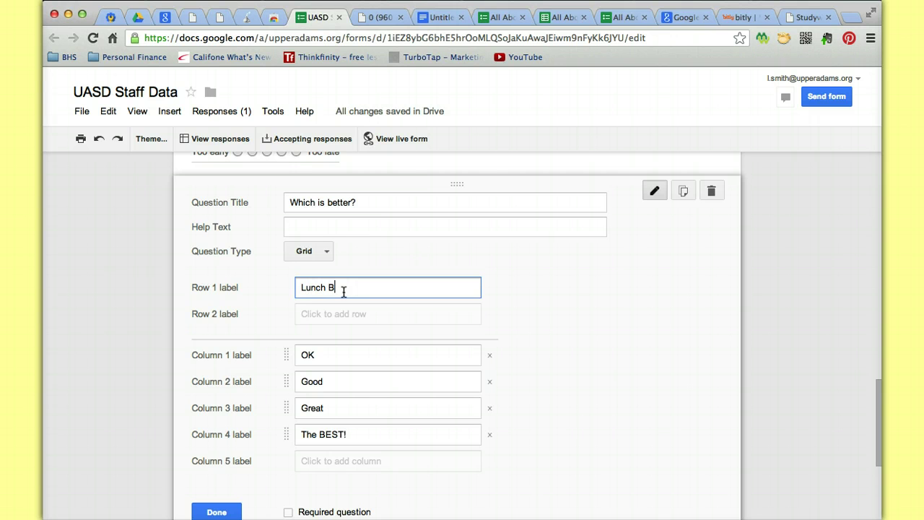
pyautogui.press('Tab')
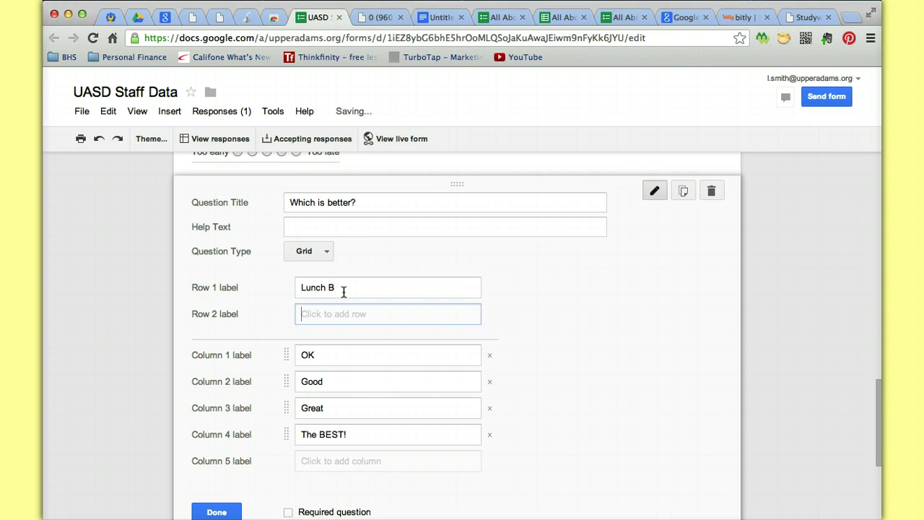
pyautogui.write('Lunch C')
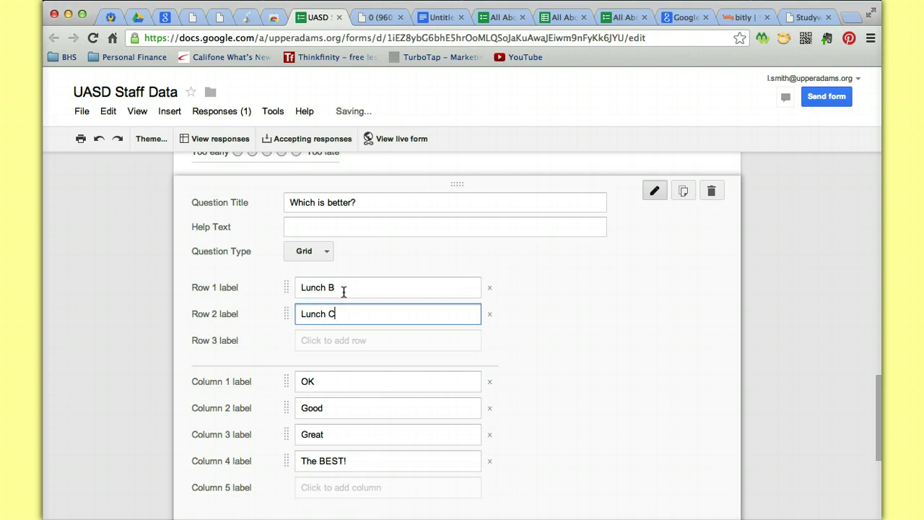
# - Label the grid's third and fourth rows "Eating at my desk" and "Nibbling all day long"
pyautogui.press('Tab')
pyautogui.write('EAti')
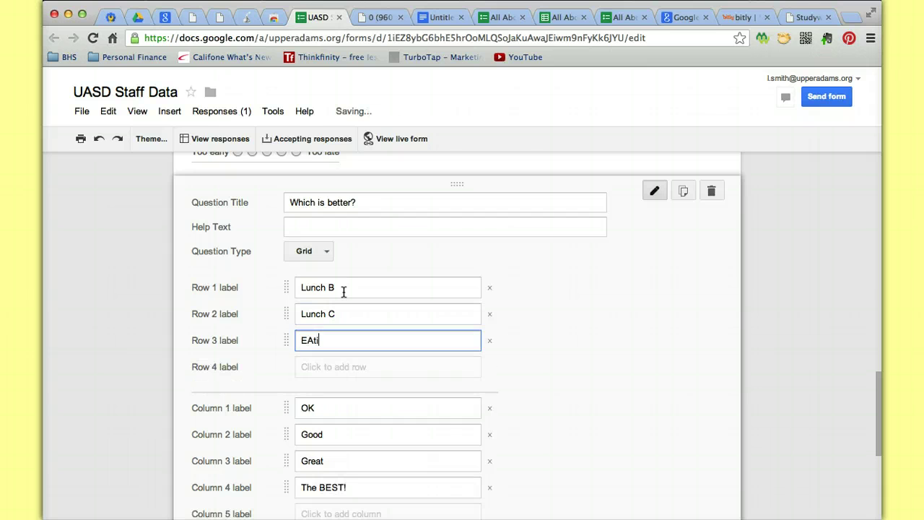
pyautogui.press('BackSpace')
pyautogui.press('BackSpace')
pyautogui.press('BackSpace')
pyautogui.write('ating at my desk')
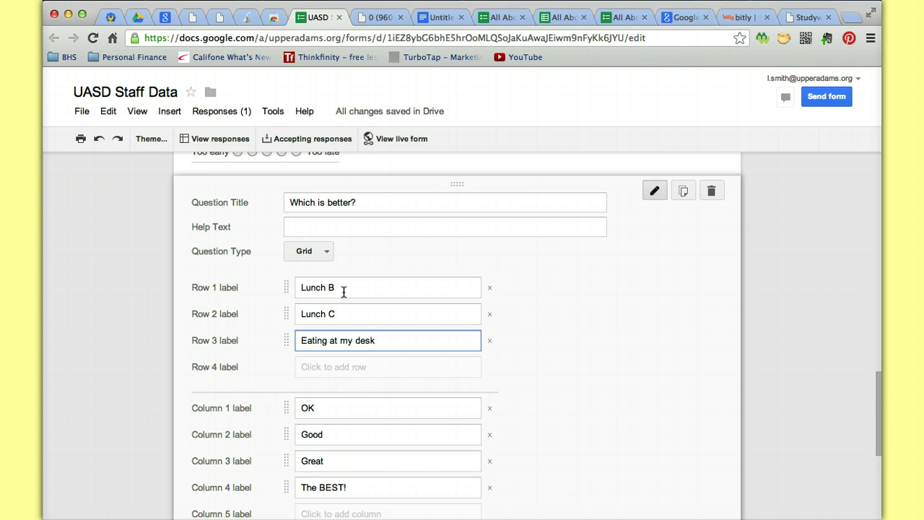
pyautogui.press('Tab')
pyautogui.write('Nibbling ')
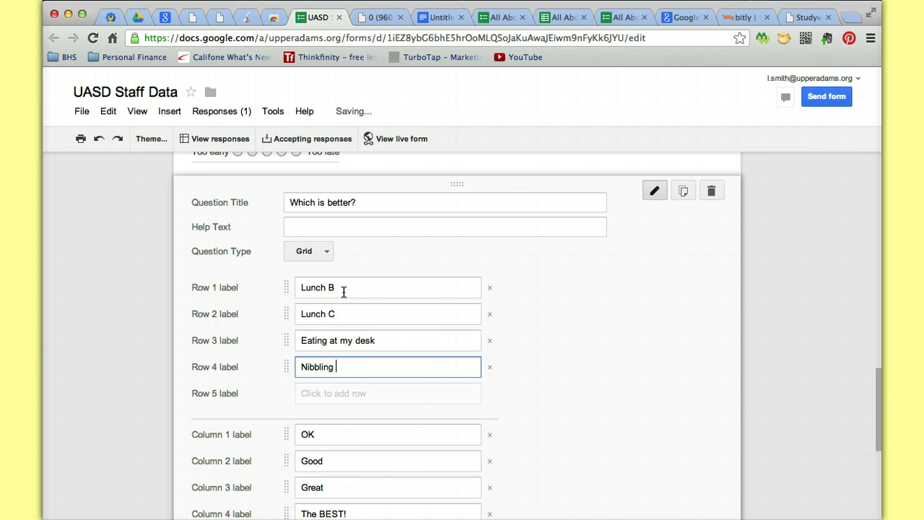
pyautogui.write('all day long')
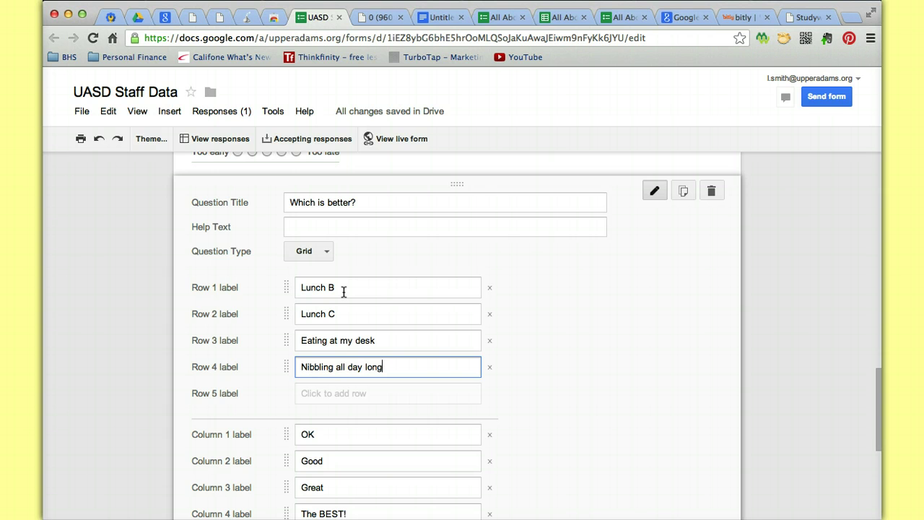
# - Label the grid's fifth and sixth rows "The English & History Hallway" and "The Music Hallway"
pyautogui.press('Tab')
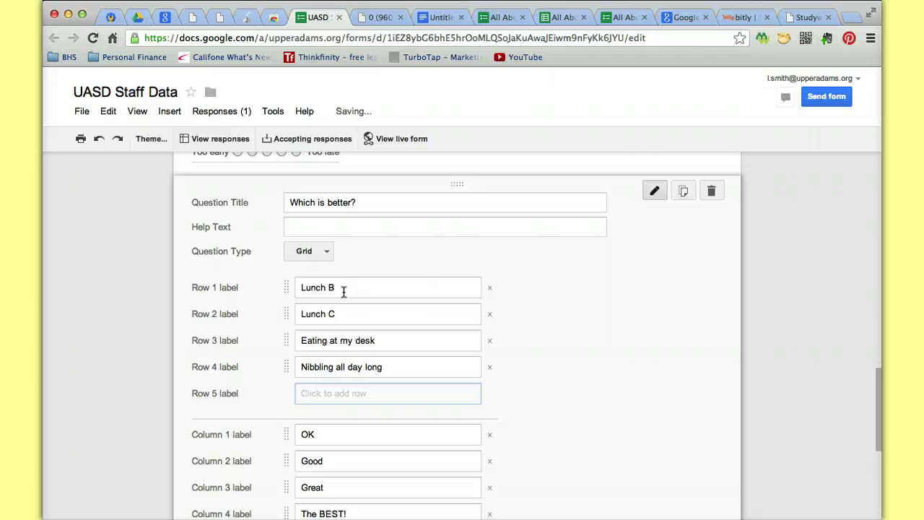
pyautogui.write('The Engli')
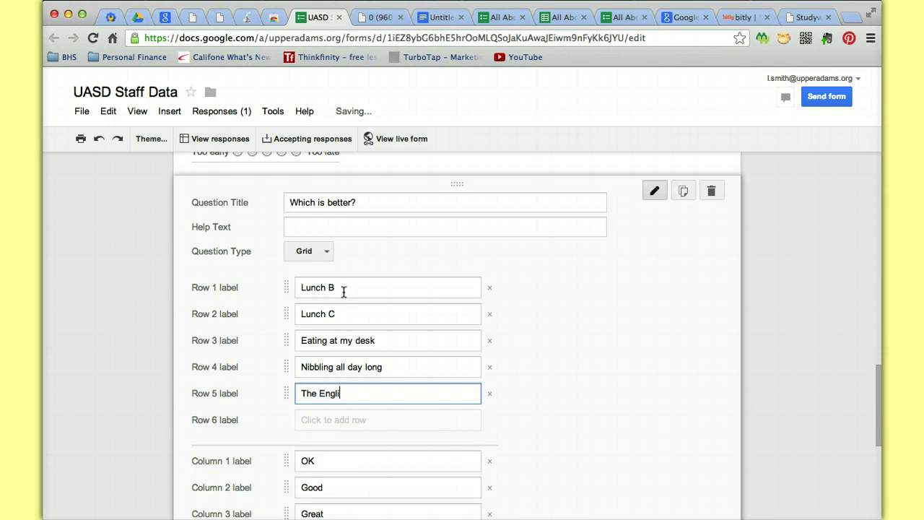
pyautogui.write('sh & Hi')
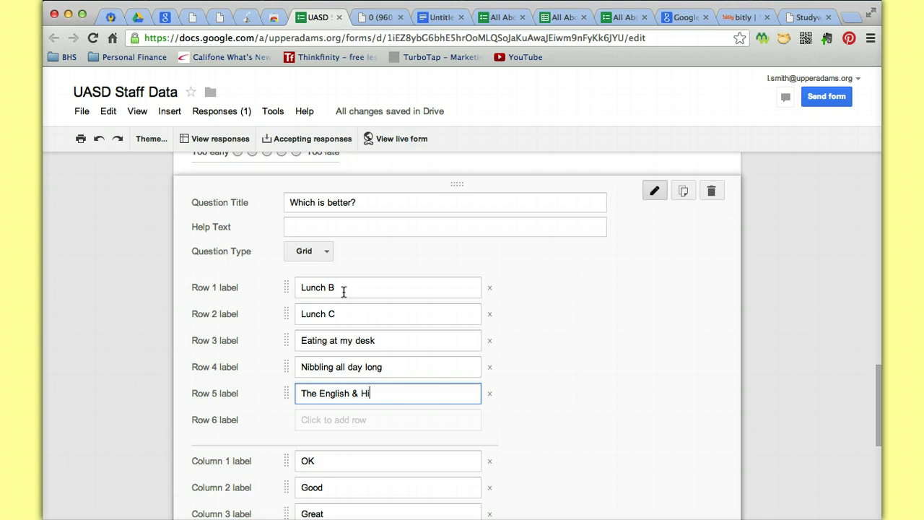
pyautogui.write('story HAllway')
pyautogui.press('Return')
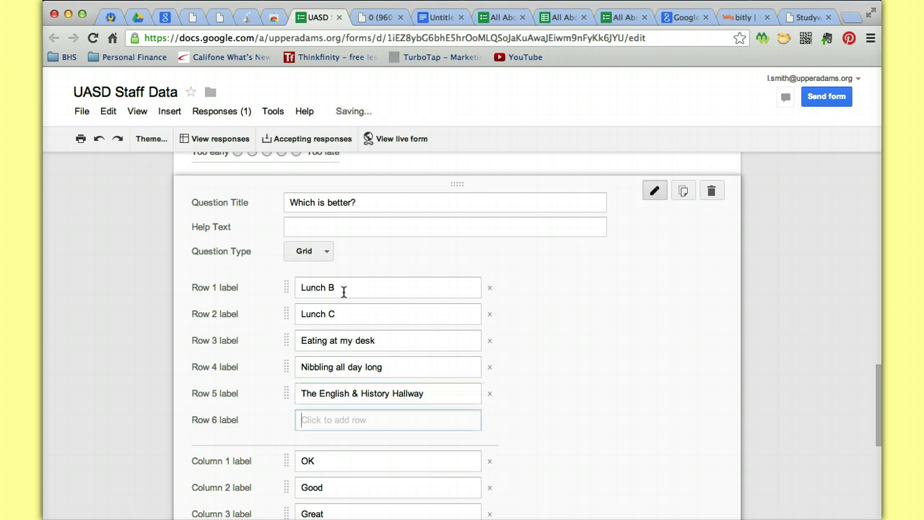
pyautogui.write('The Music H')
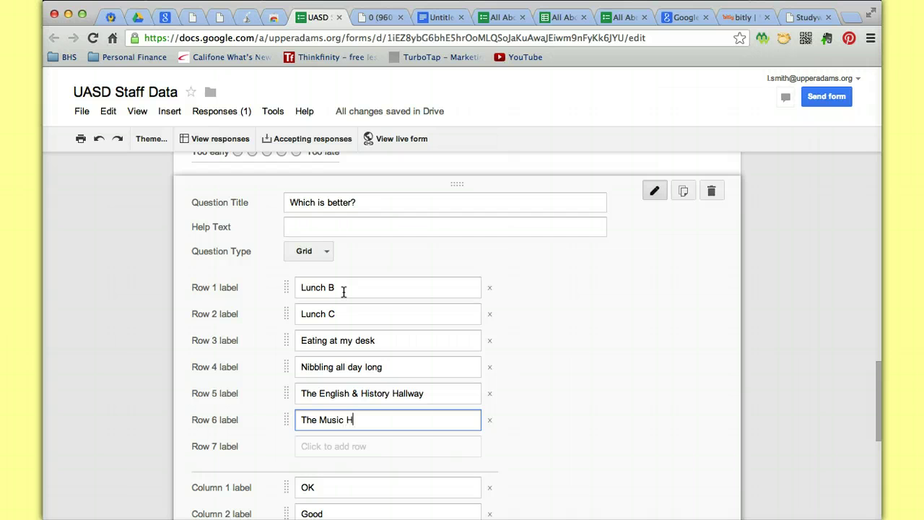
pyautogui.write('allway')
pyautogui.press('Return')
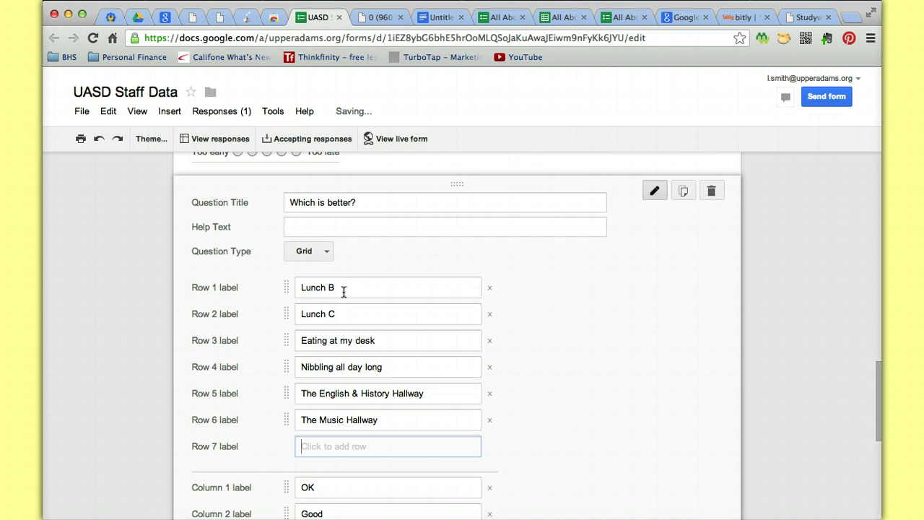
# - Label the grid's seventh and eighth rows "The Science & Math Hallway" and "The Business & Language Hallway"
pyautogui.write('The')
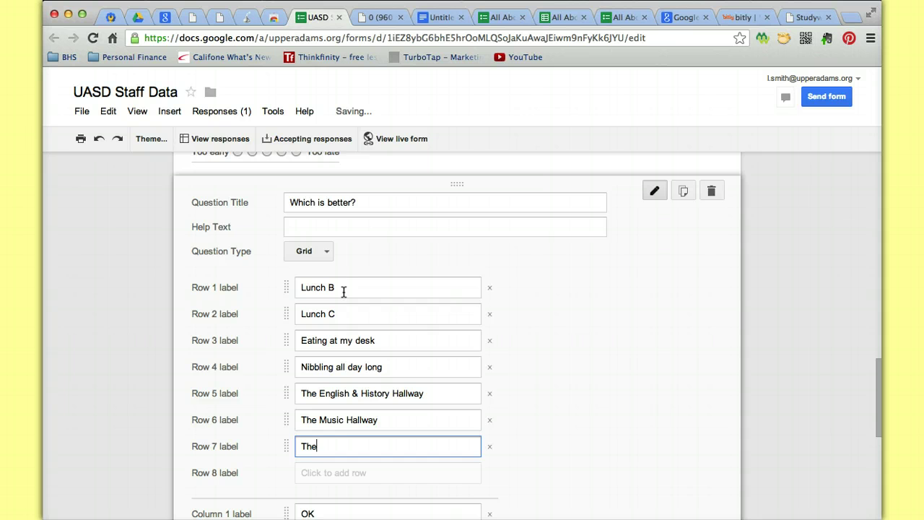
pyautogui.write(' Scien')
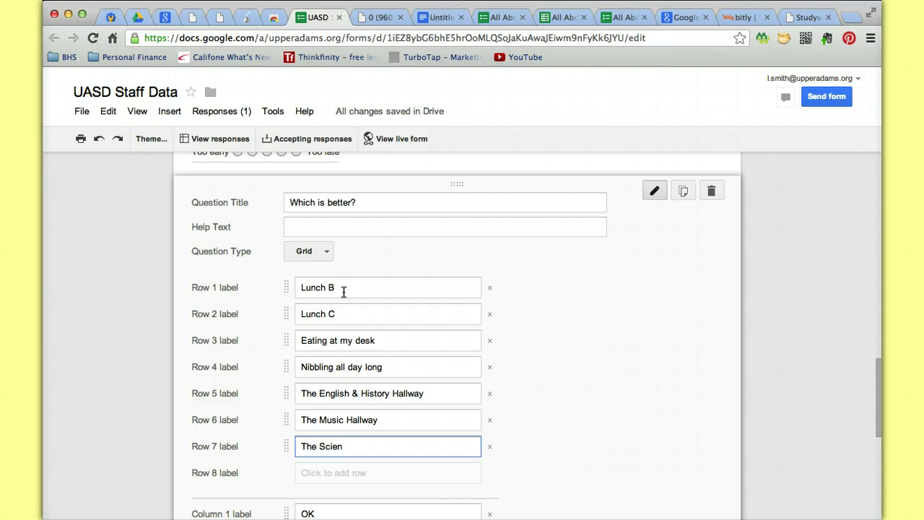
pyautogui.write('e & Math')
pyautogui.click(337, 446)
pyautogui.write('c')
pyautogui.click(393, 446)
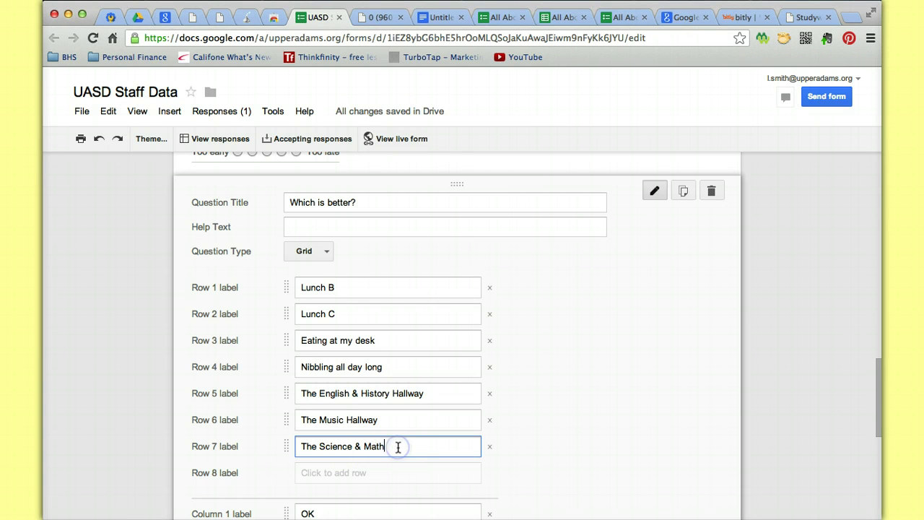
pyautogui.write('Hallway')
pyautogui.press('Tab')
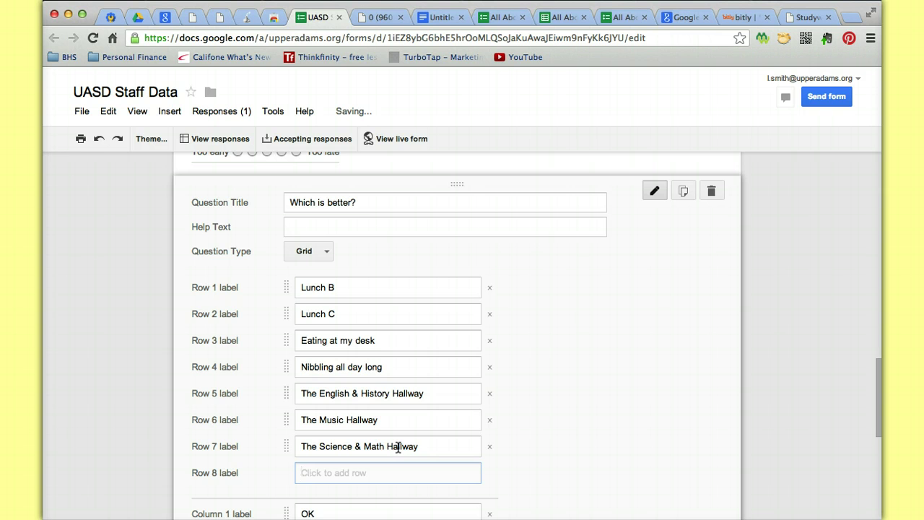
pyautogui.write('The Business ')
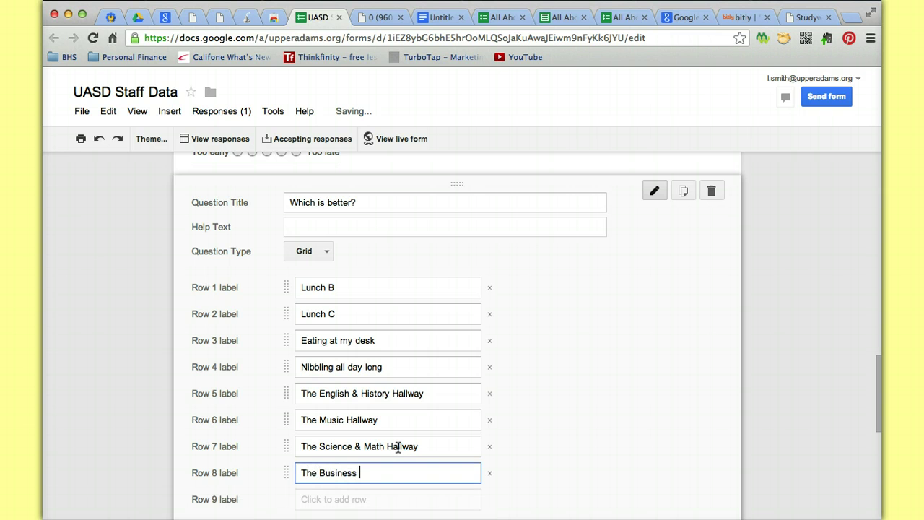
pyautogui.write('H')
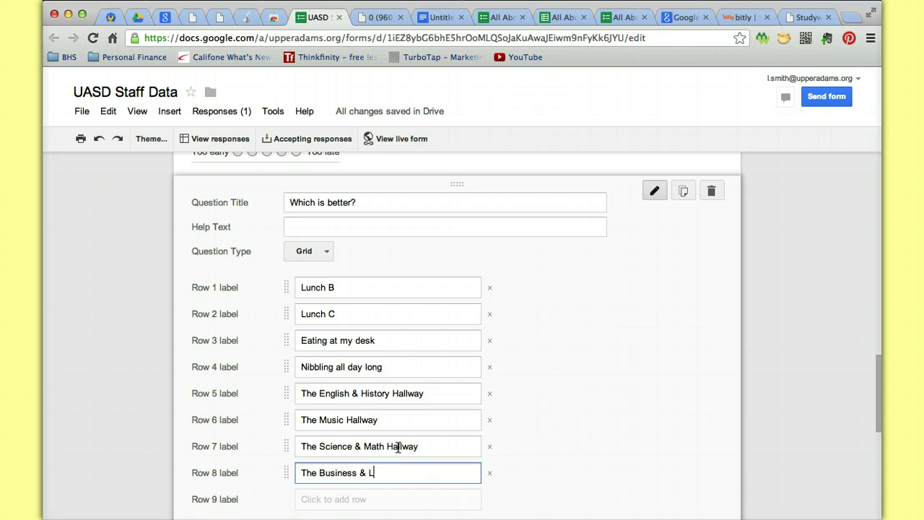
pyautogui.write(' Language Hallway')
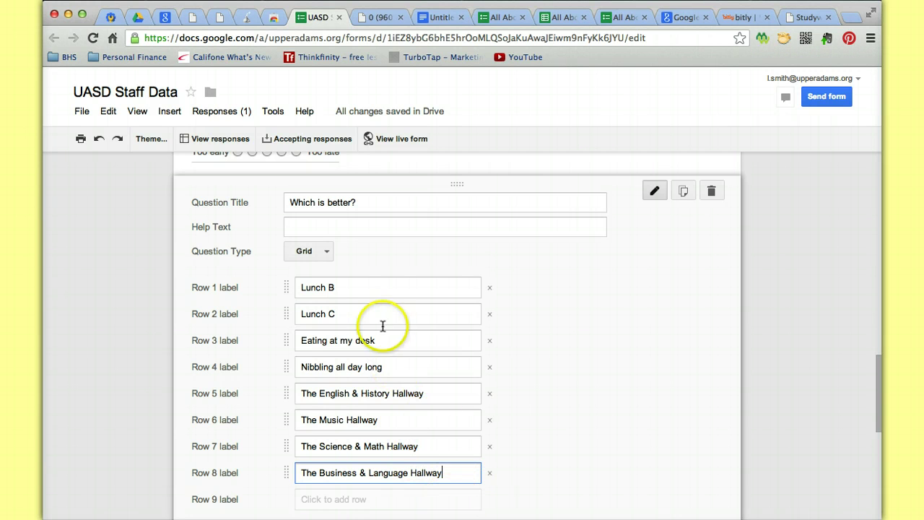
# - Make the "Which is better?" grid question required and finish editing it
pyautogui.scroll(-3, 387, 450)
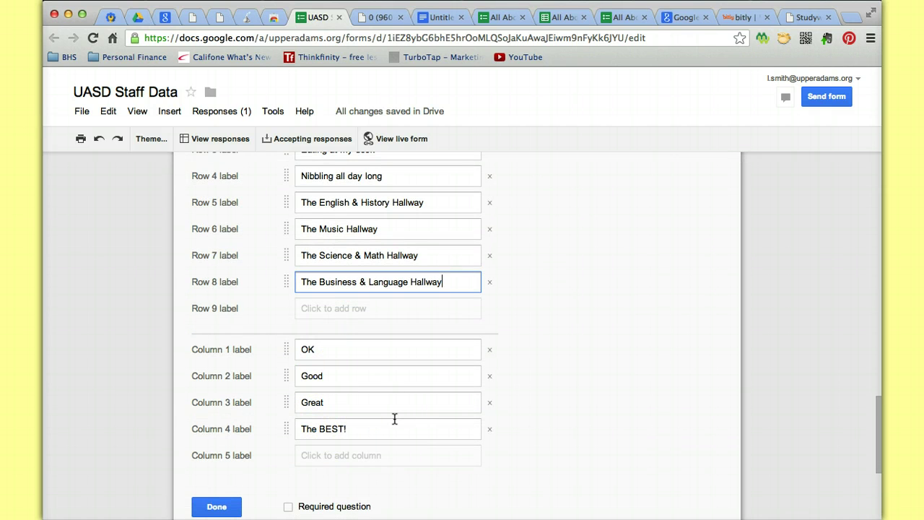
pyautogui.scroll(-2, 395, 418)
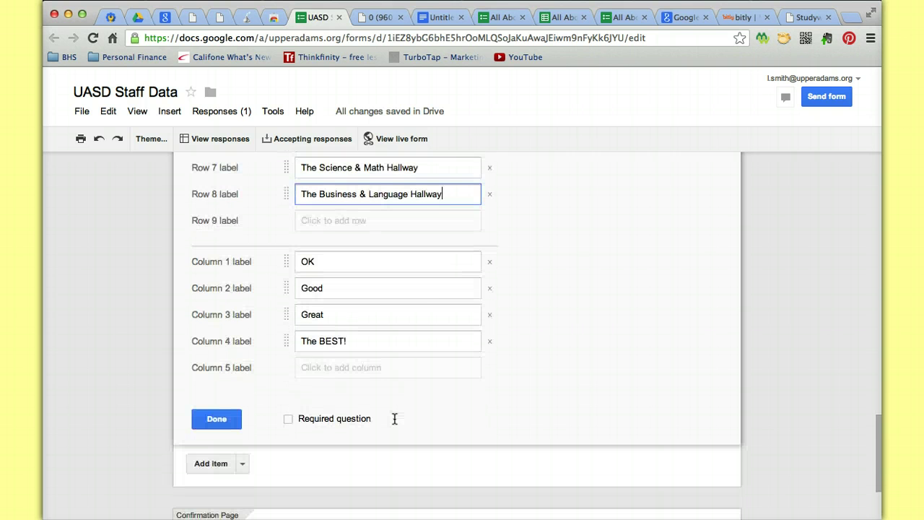
pyautogui.click(288, 420)
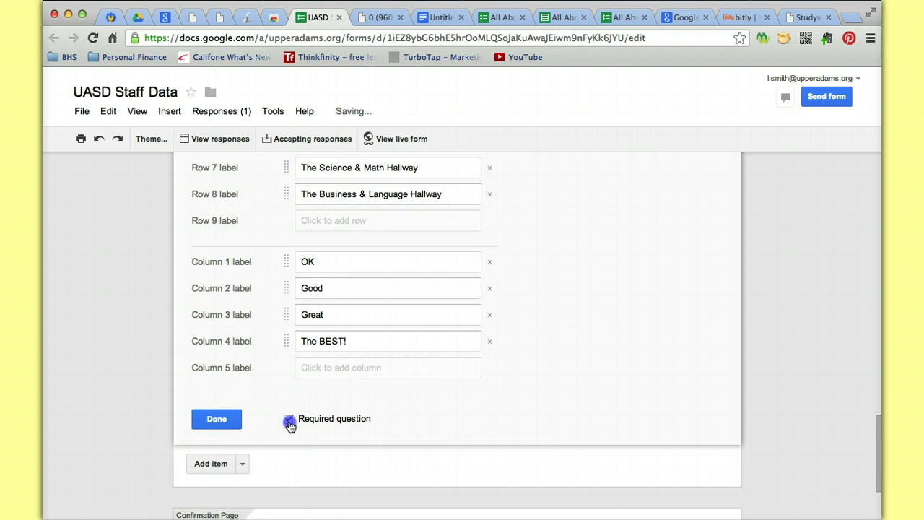
pyautogui.click(222, 422)
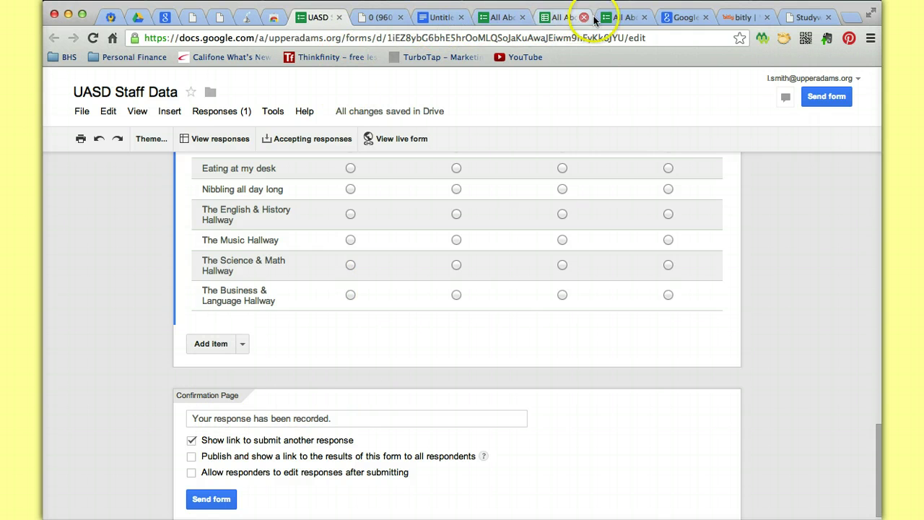
# - Look through the All About You! responses spreadsheet, its form editor and its live form
pyautogui.click(622, 18)
pyautogui.click(565, 19)
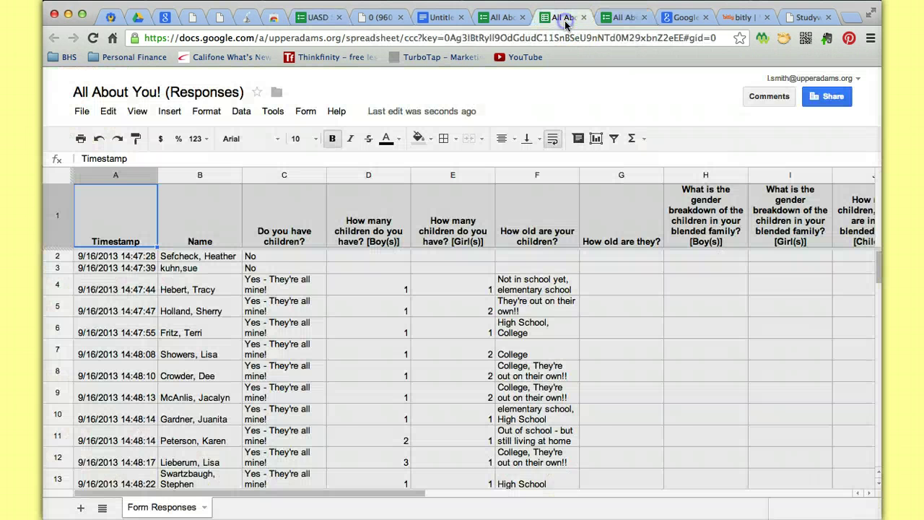
pyautogui.click(503, 18)
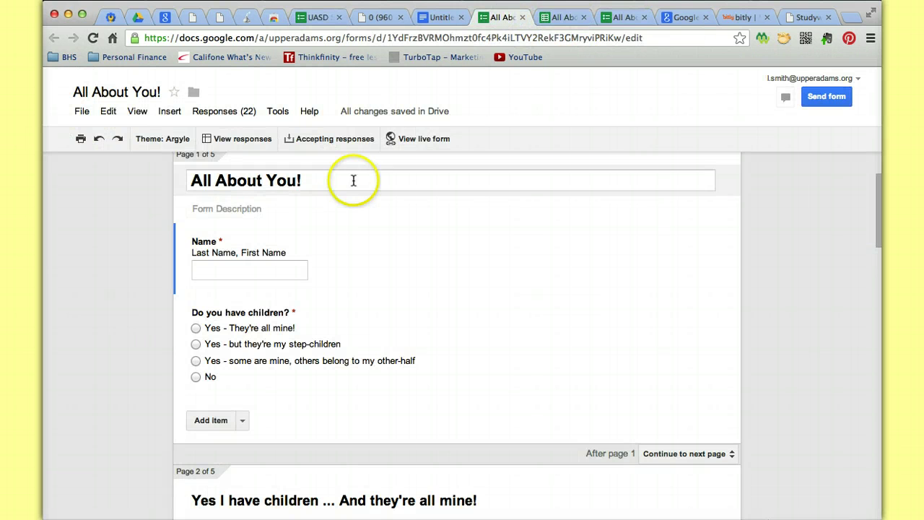
pyautogui.click(439, 140)
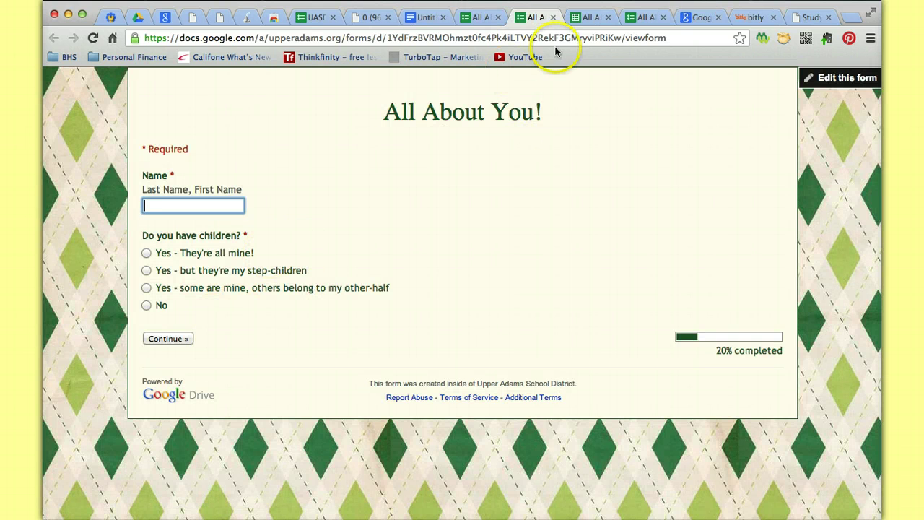
pyautogui.click(648, 19)
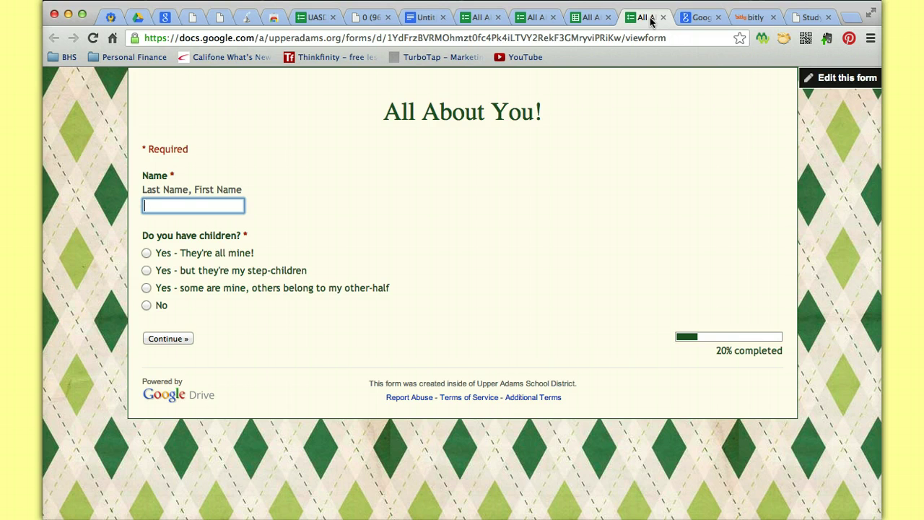
pyautogui.click(417, 19)
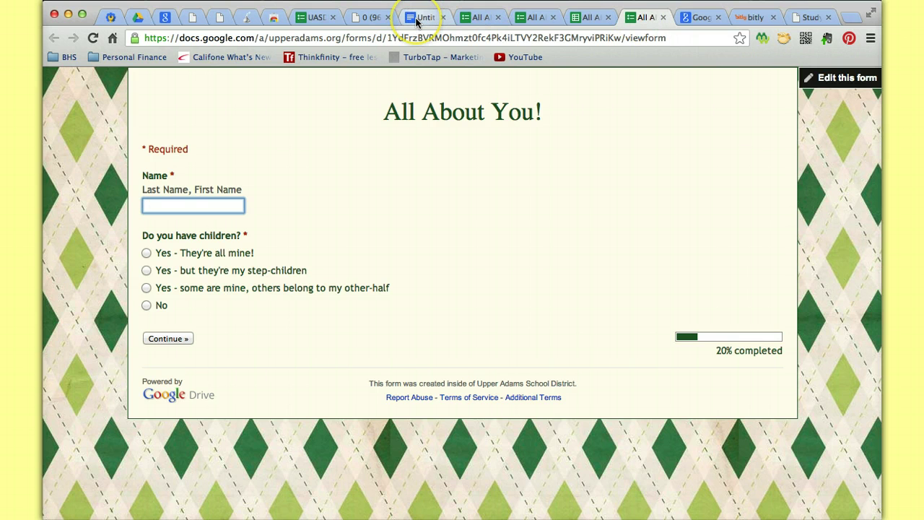
# - Open the live UASD Staff Data form and review it down to the "Which is better?" grid
pyautogui.click(314, 22)
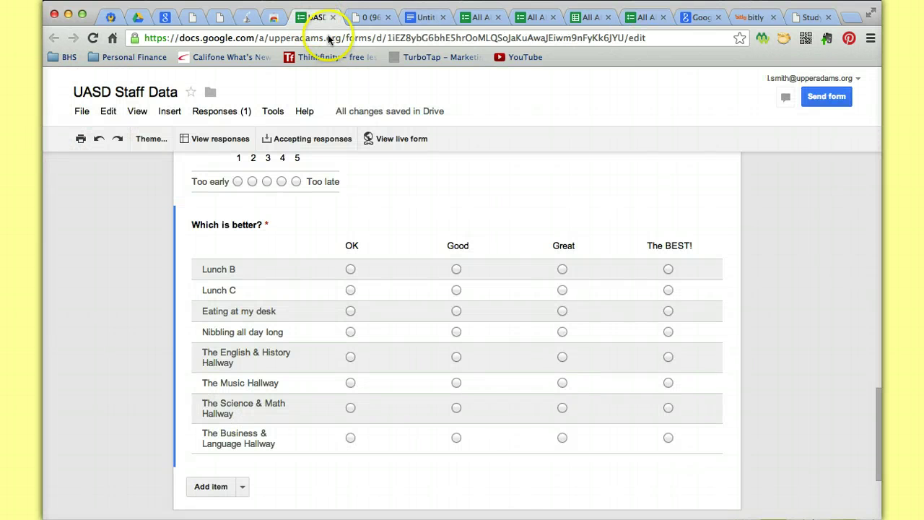
pyautogui.click(395, 139)
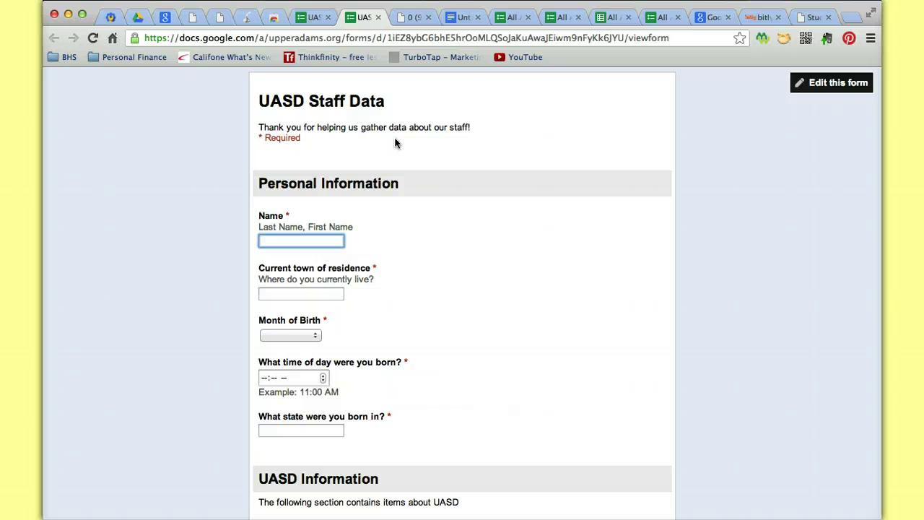
pyautogui.click(398, 298)
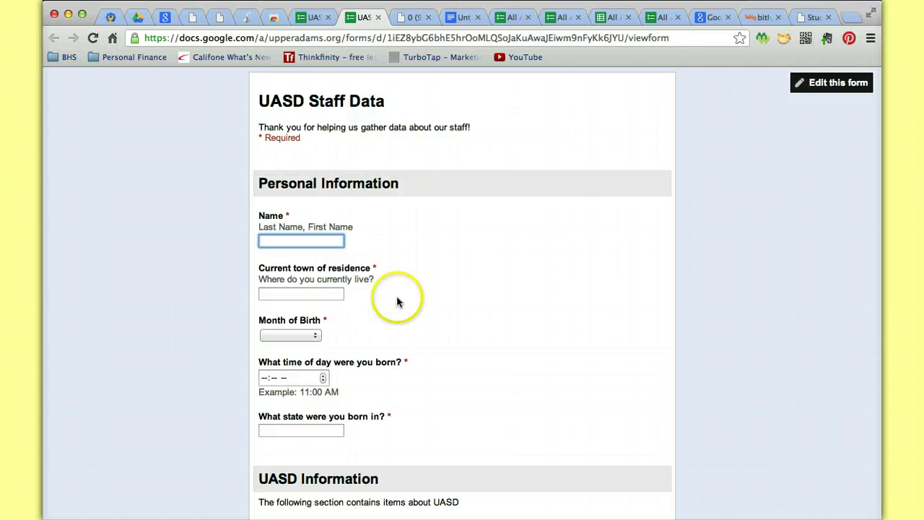
pyautogui.scroll(-15, 398, 300)
pyautogui.scroll(-2, 397, 302)
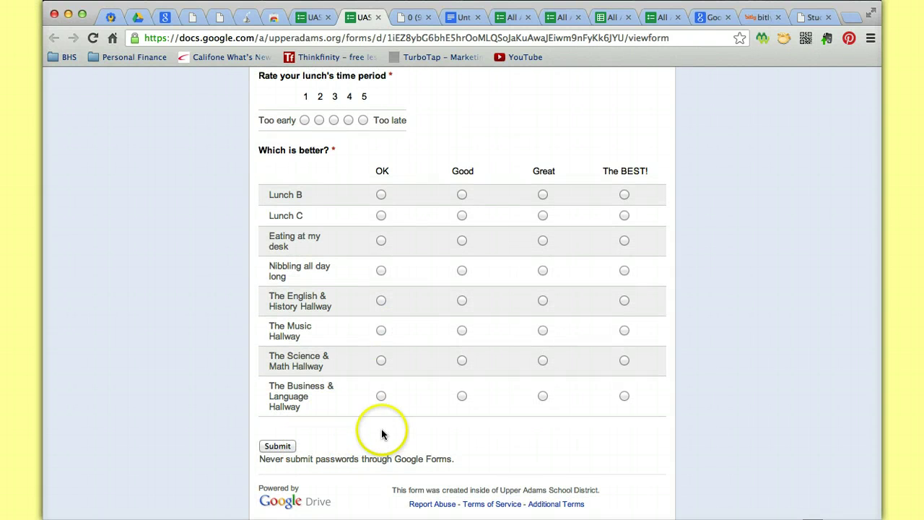
# - Return to the UASD Staff Data form editor and turn off "Show link to submit another response" for the confirmation page
pyautogui.click(316, 17)
pyautogui.scroll(-5, 330, 268)
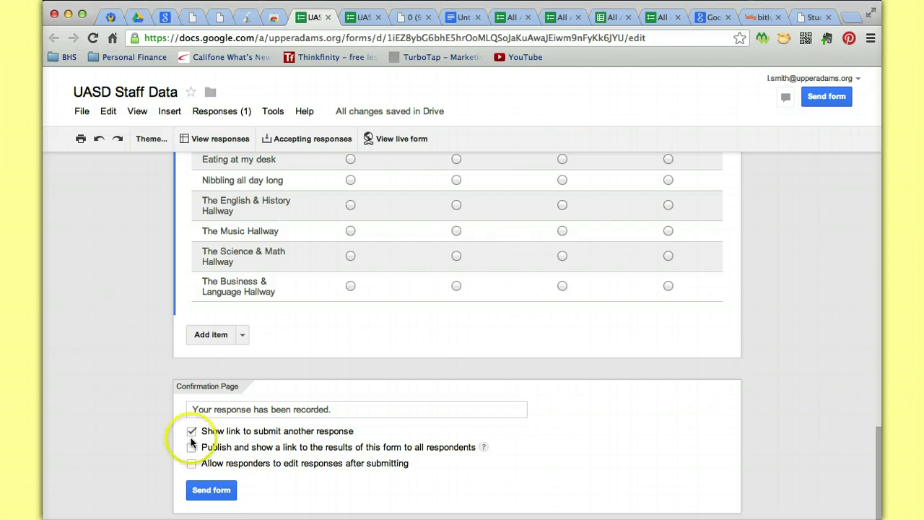
pyautogui.scroll(3, 190, 435)
pyautogui.scroll(-3, 191, 438)
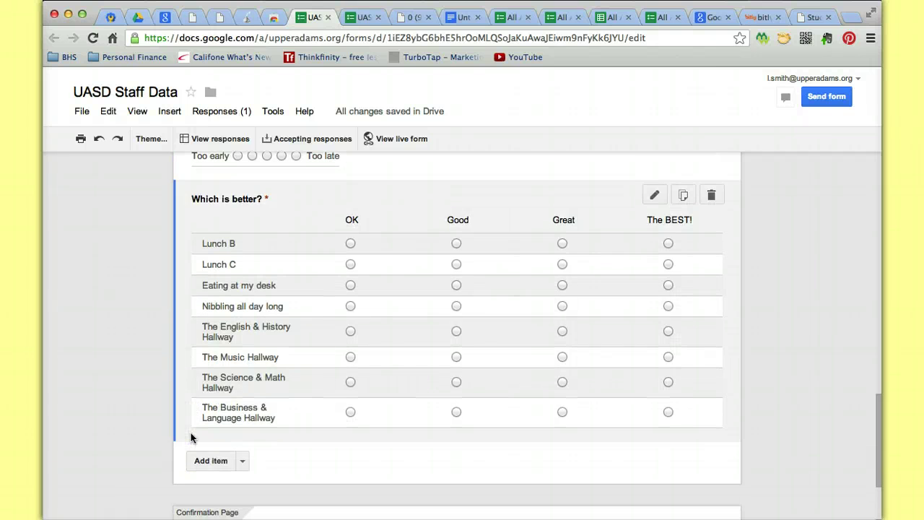
pyautogui.click(190, 432)
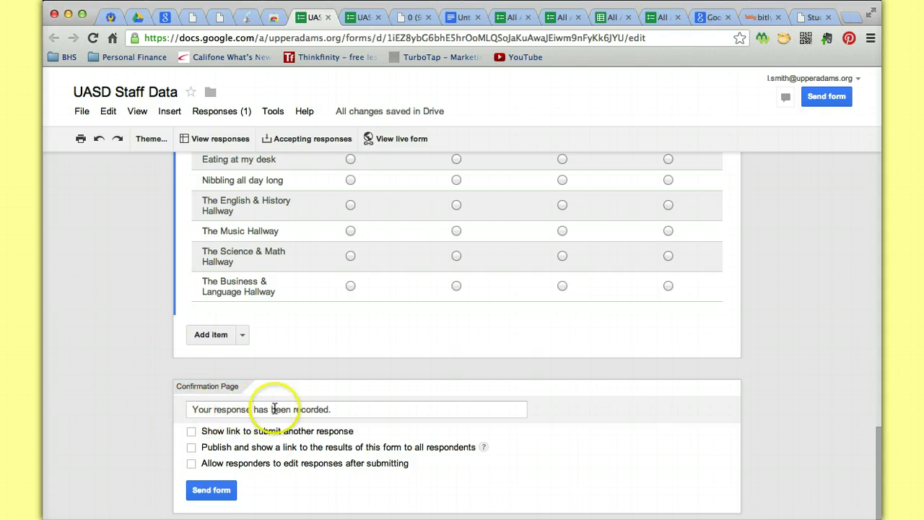
# - Replace the confirmation page message with "Thank you for helping us collect data on the UASD employees!"
pyautogui.click(340, 409)
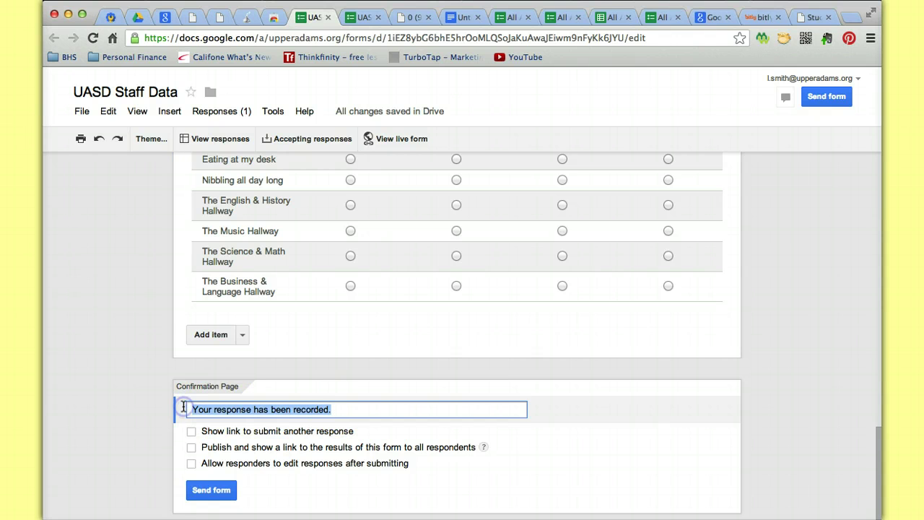
pyautogui.press('BackSpace')
pyautogui.write('Tha')
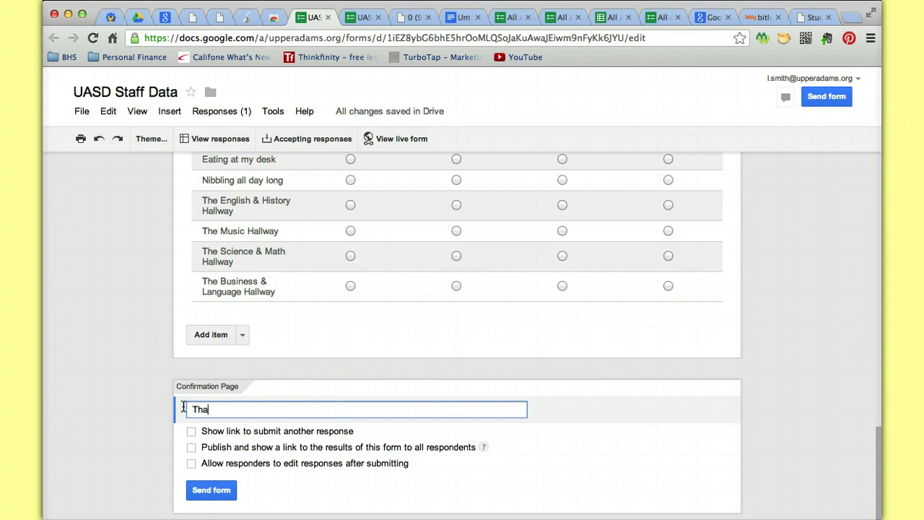
pyautogui.write('nk you for helping us collec')
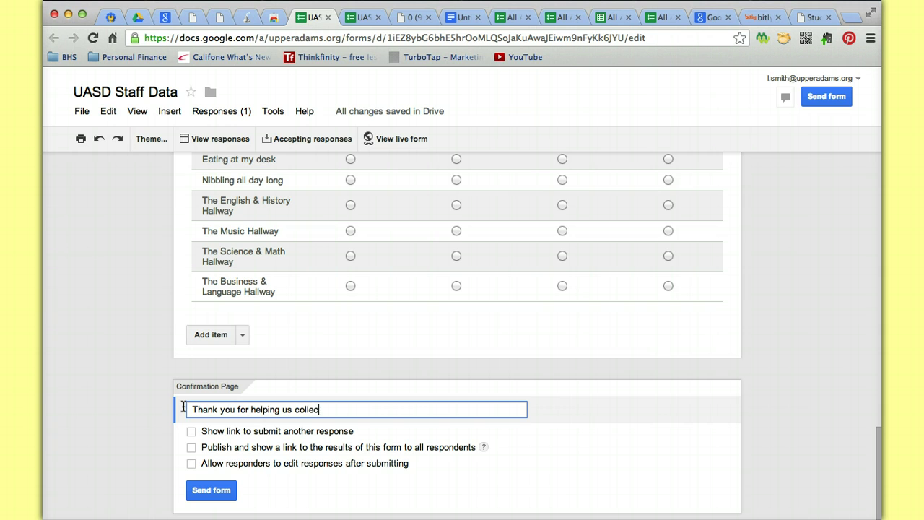
pyautogui.write('t data on the UASD employees!')
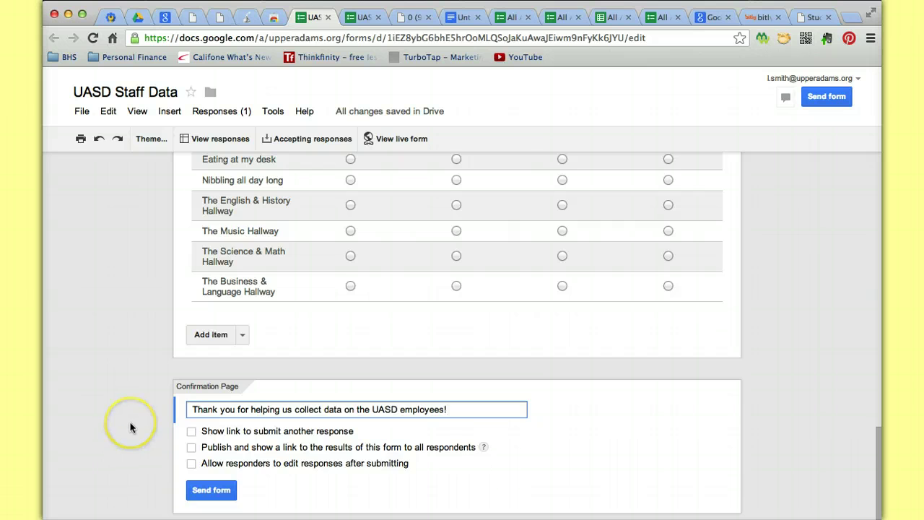
# - Send the UASD Staff Data form by email to two colleagues picked from the suggested contacts, with the form included in the email
pyautogui.scroll(20, 130, 427)
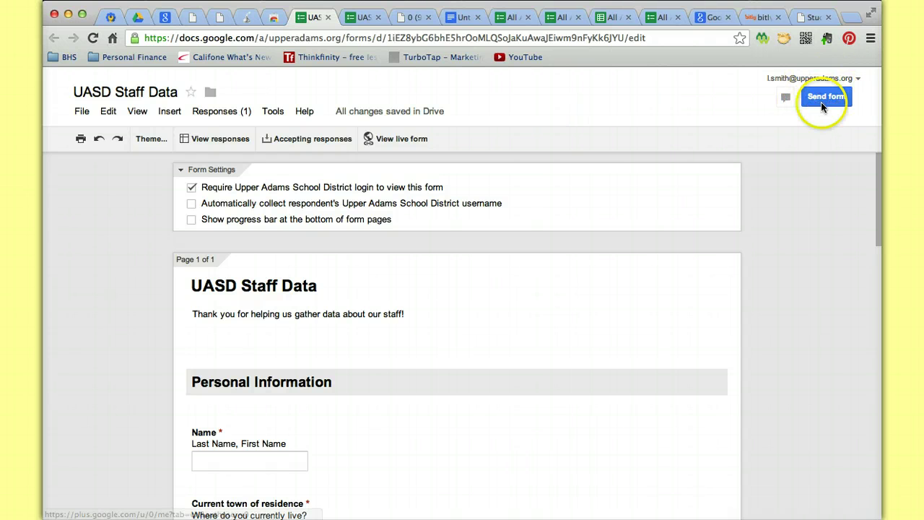
pyautogui.scroll(-3, 523, 264)
pyautogui.scroll(-15, 523, 266)
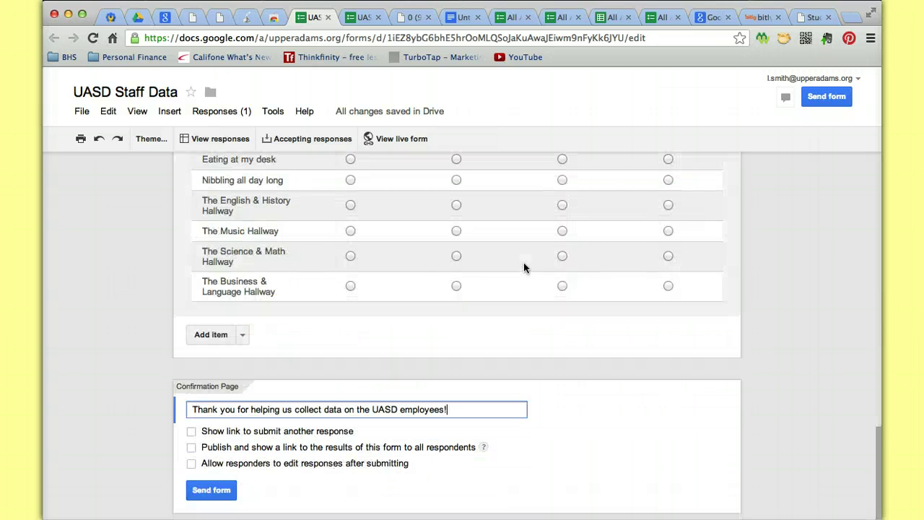
pyautogui.click(210, 490)
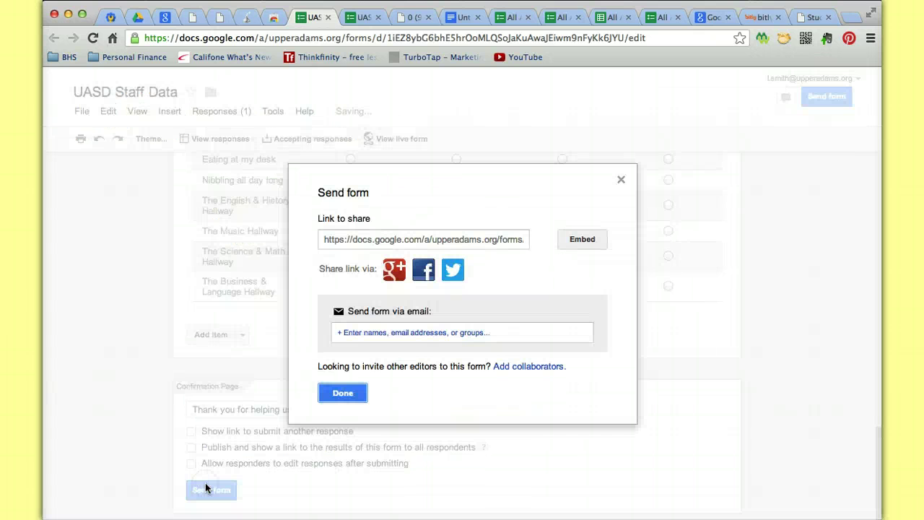
pyautogui.click(361, 331)
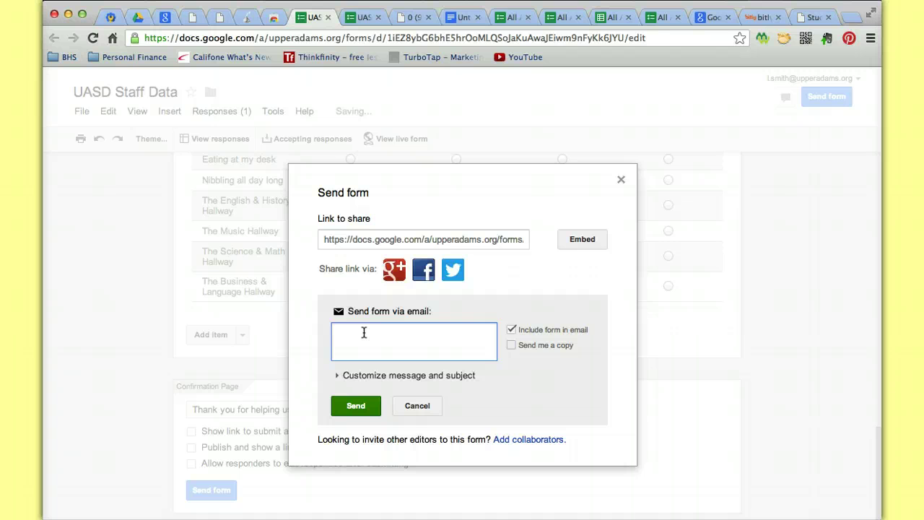
pyautogui.write('Rob')
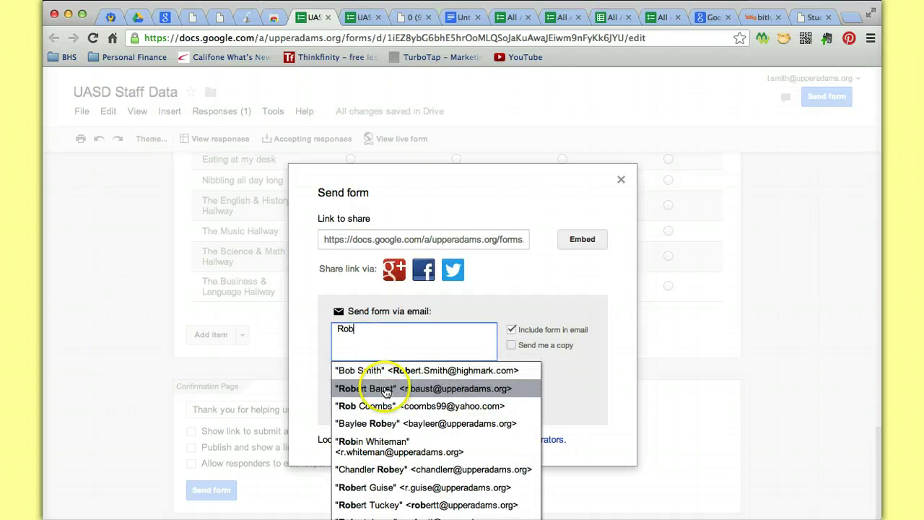
pyautogui.click(384, 390)
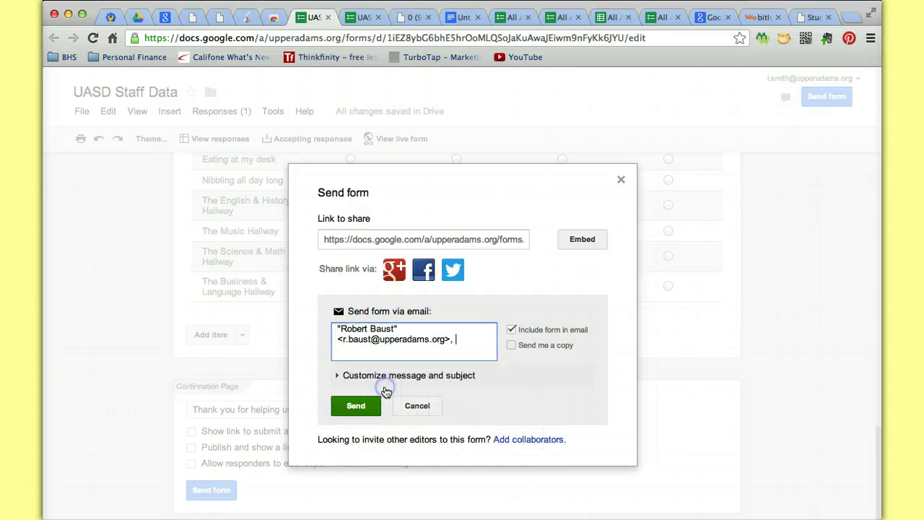
pyautogui.write('Tracy')
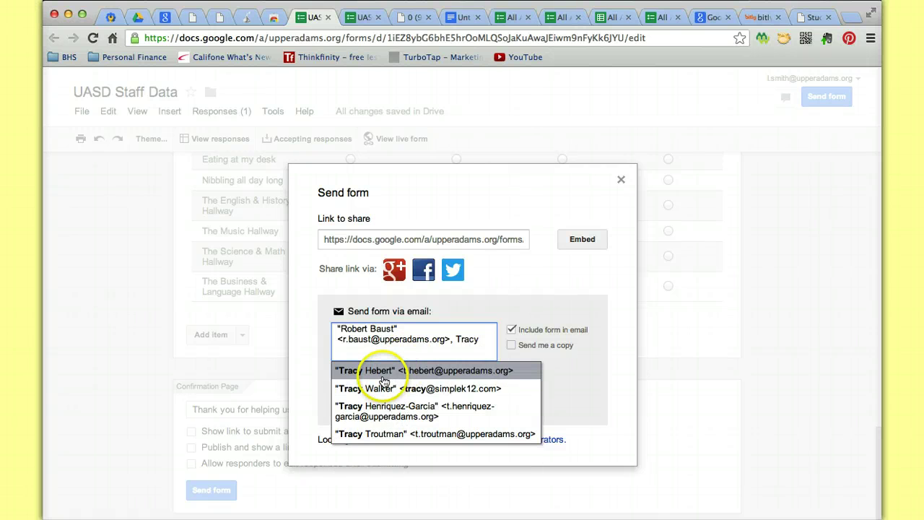
pyautogui.click(382, 370)
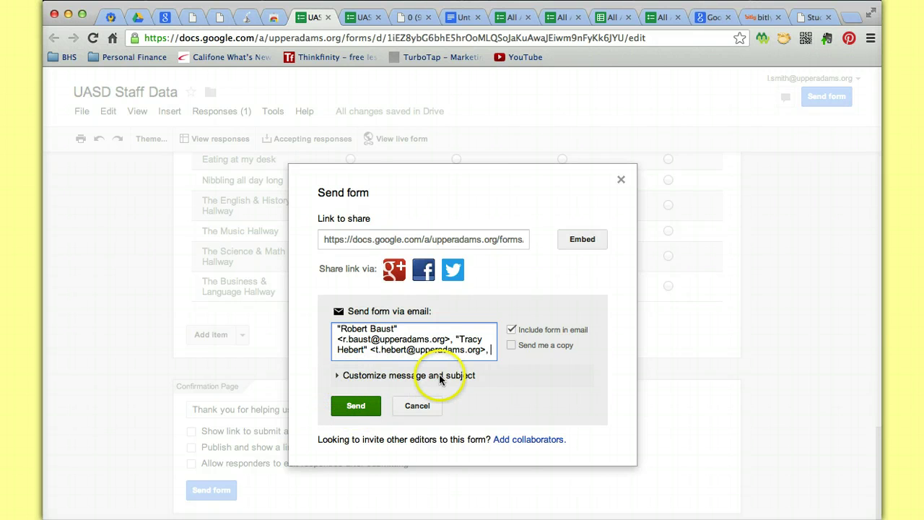
pyautogui.click(358, 410)
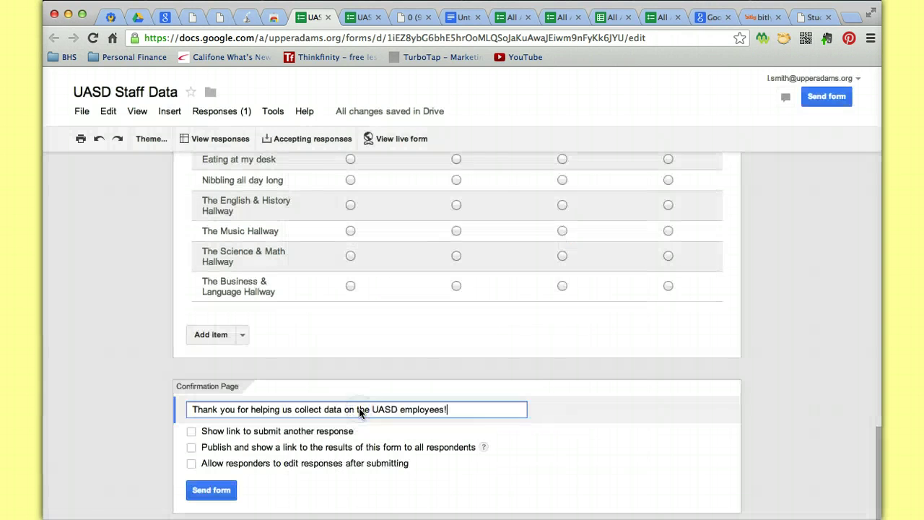
# - Send the form by email to the form owner's own school address as well
pyautogui.click(214, 492)
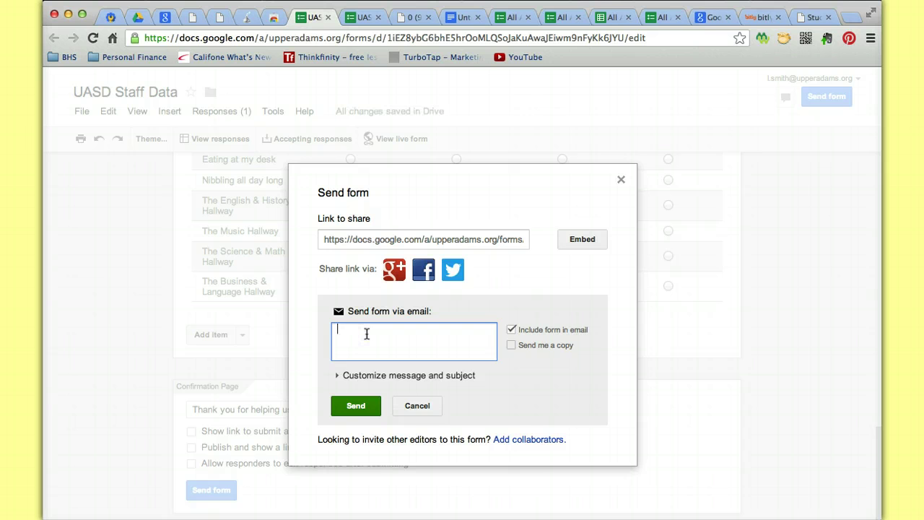
pyautogui.write('leigh')
pyautogui.click(402, 375)
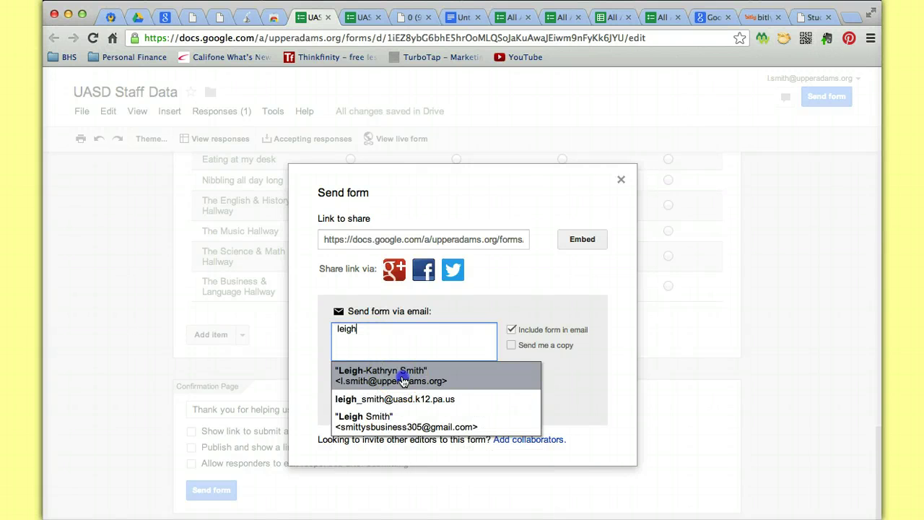
pyautogui.click(342, 408)
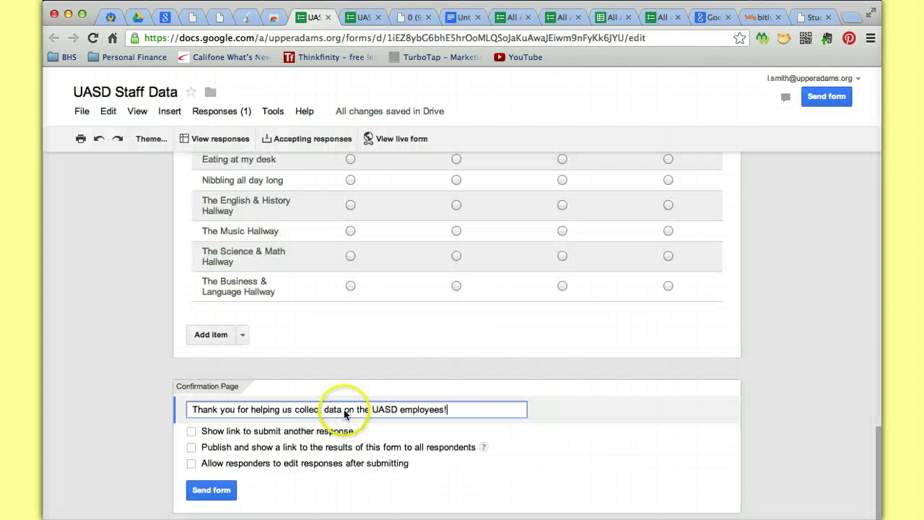
pyautogui.click(216, 490)
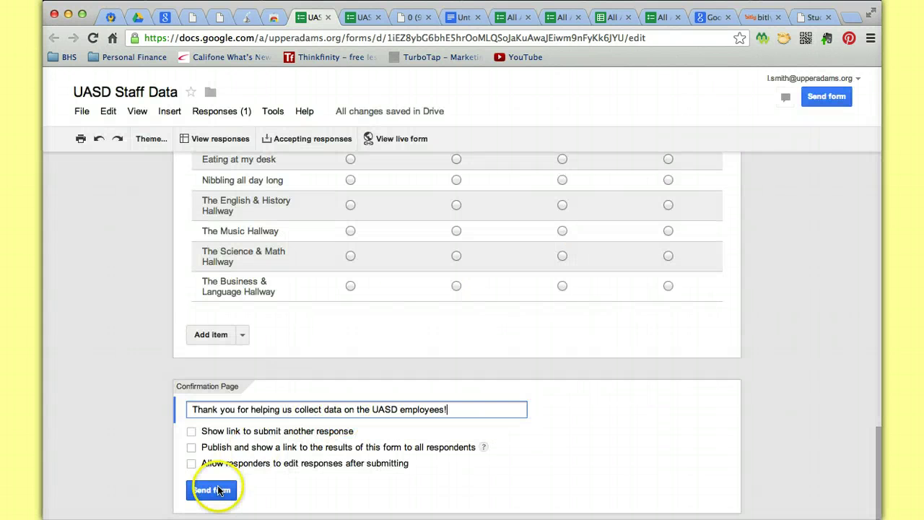
# - Switch to Gmail, refresh the inbox, and open and review the newly received UASD Staff Data form email
pyautogui.click(110, 18)
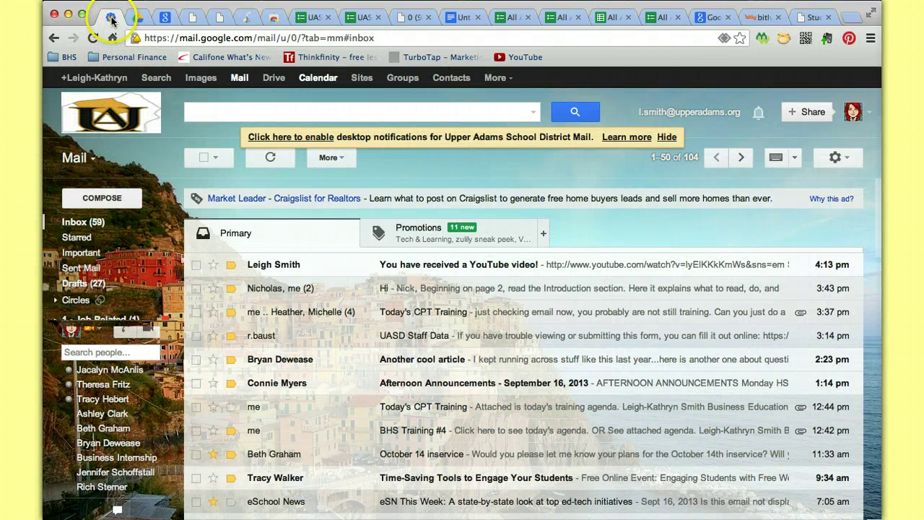
pyautogui.click(270, 158)
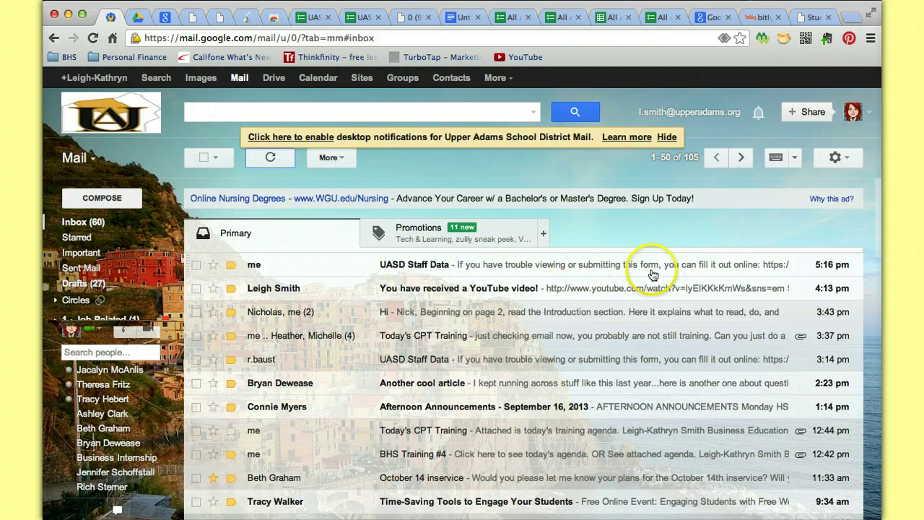
pyautogui.click(406, 266)
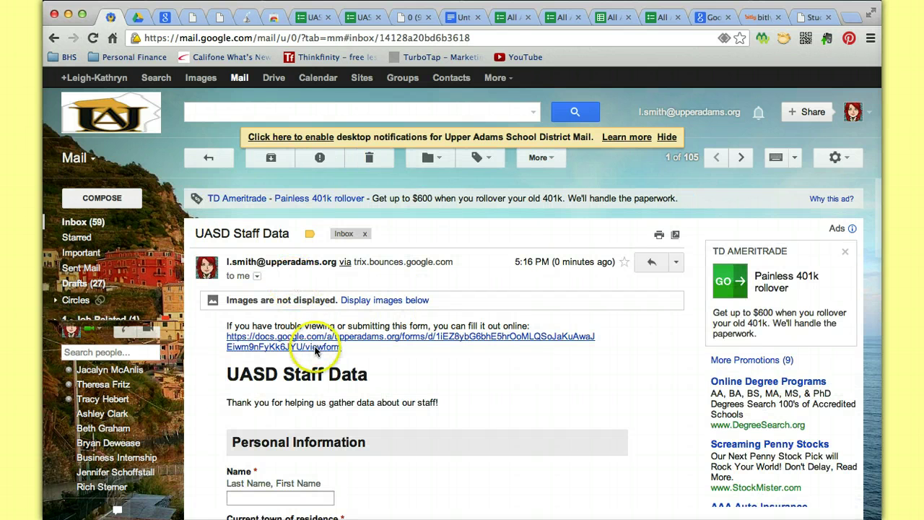
pyautogui.scroll(-4, 406, 367)
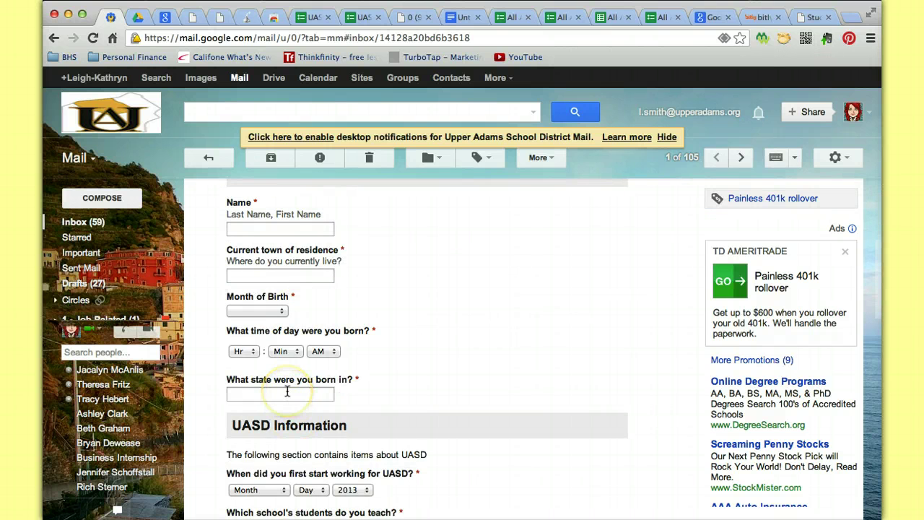
pyautogui.scroll(-3, 287, 391)
pyautogui.scroll(10, 253, 371)
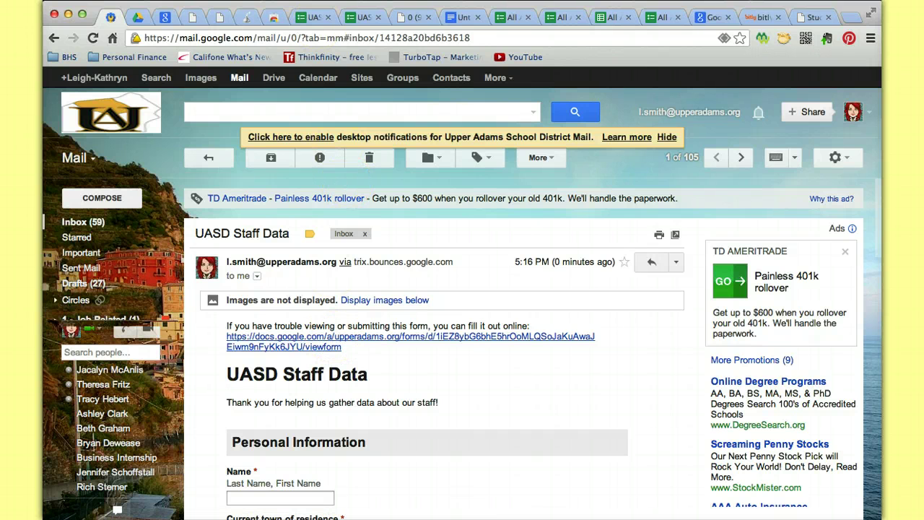
# - View the UASD Staff Data (Responses) spreadsheet from the Share with Training Participants folder in Google Drive, and close it
pyautogui.click(137, 18)
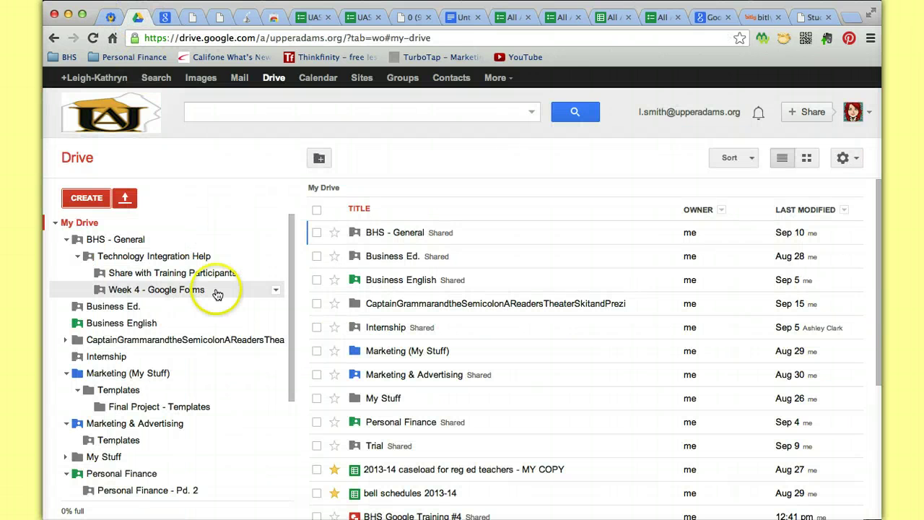
pyautogui.click(186, 275)
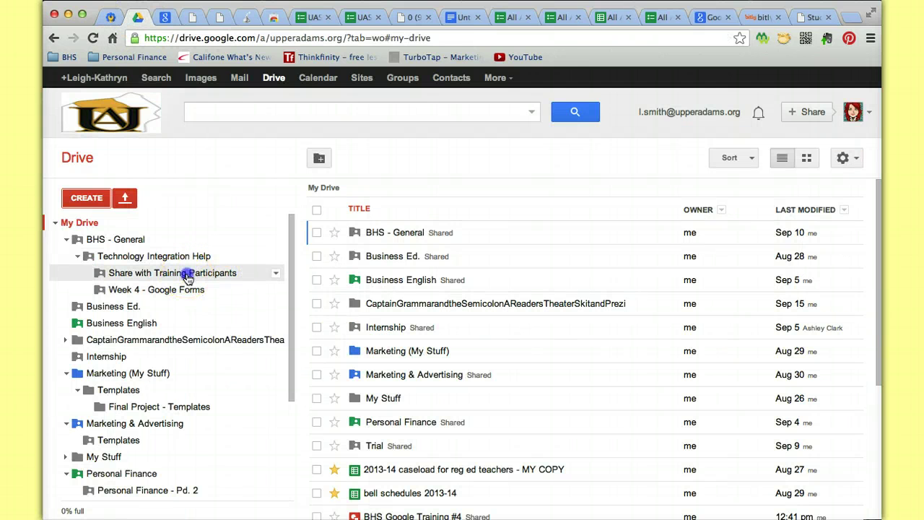
pyautogui.click(424, 328)
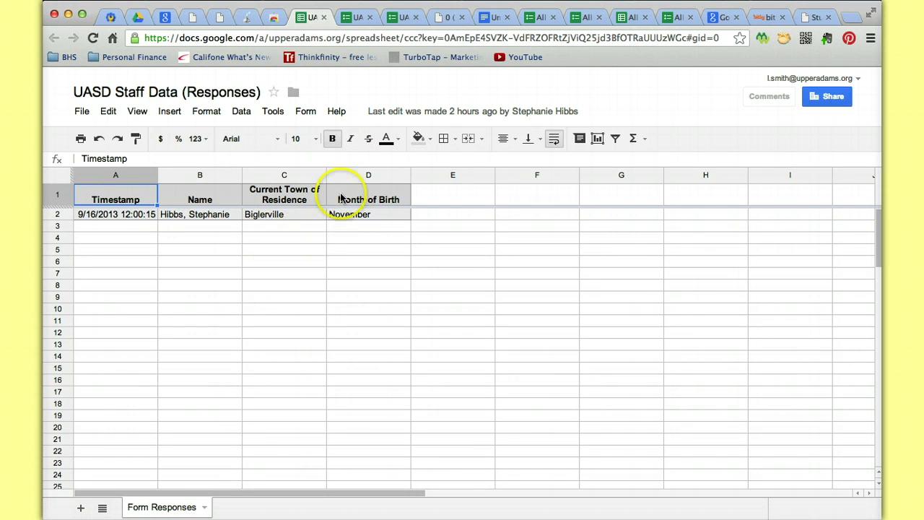
pyautogui.click(326, 22)
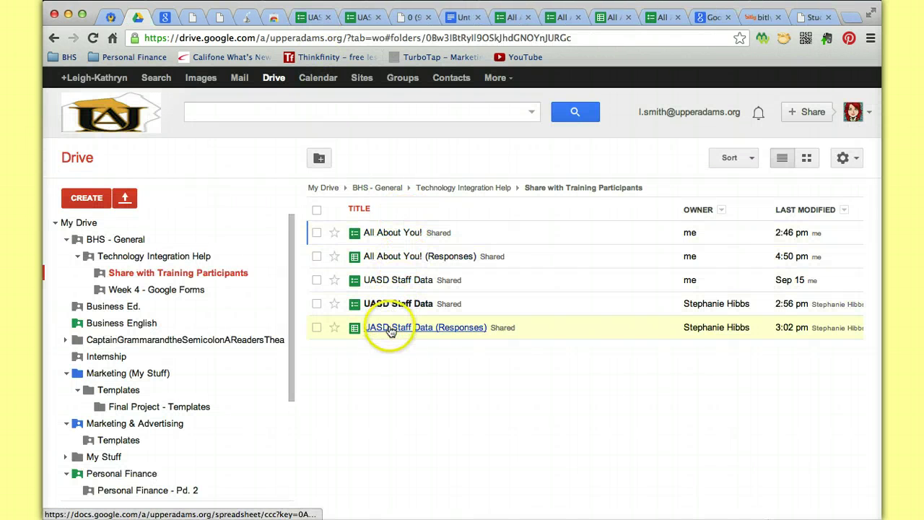
# - Check the live UASD Staff Data form and return to the beginning of its form editor
pyautogui.click(363, 22)
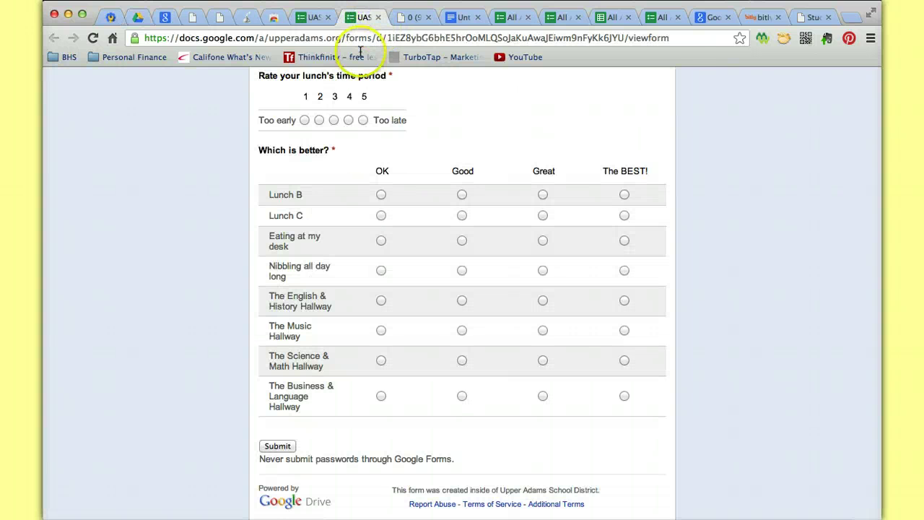
pyautogui.click(312, 18)
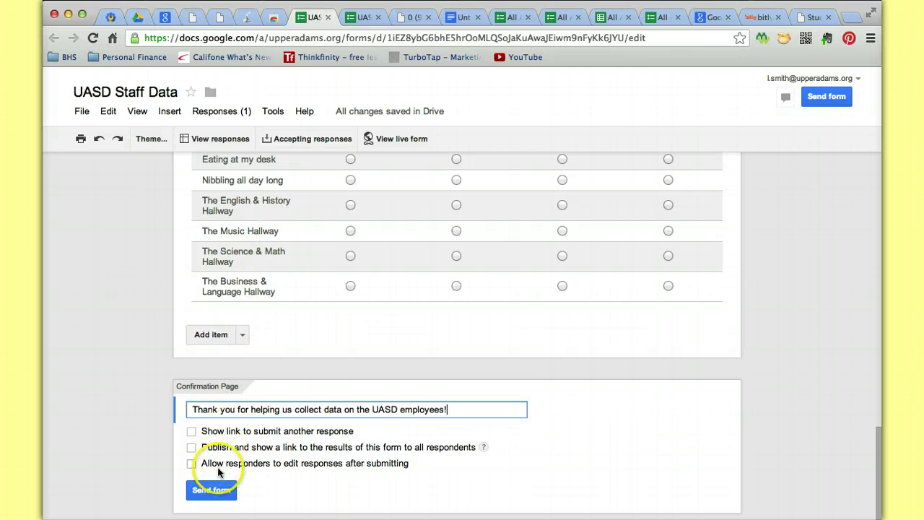
pyautogui.scroll(15, 235, 253)
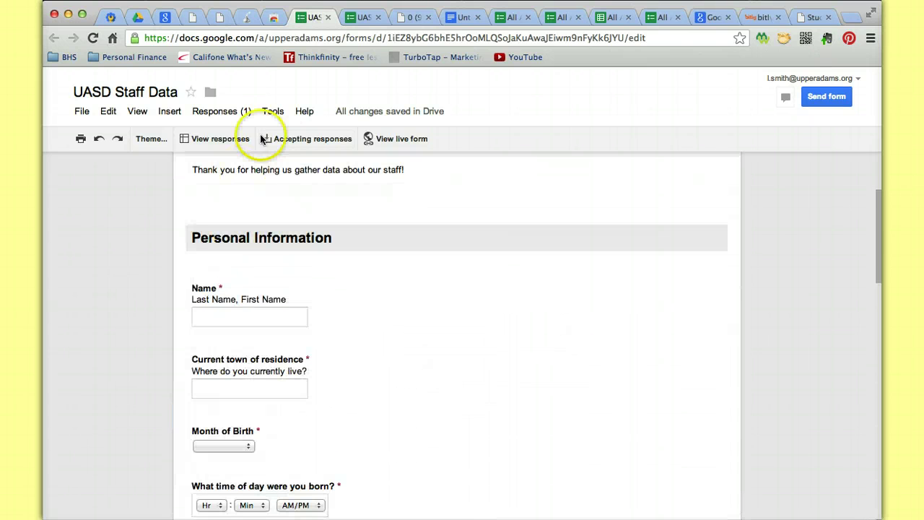
# - Return to the Gmail inbox, view the UASD Staff Data form emailed by a colleague, and go back to the message list
pyautogui.click(110, 17)
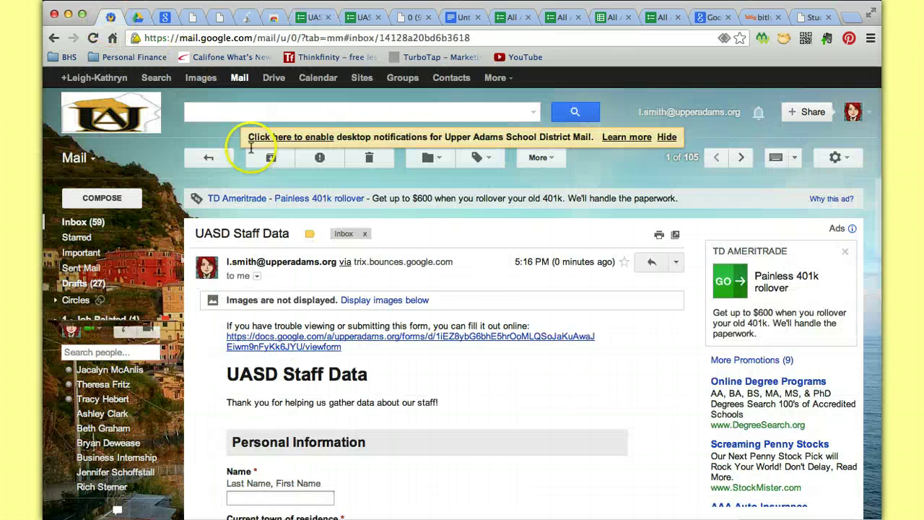
pyautogui.click(208, 157)
pyautogui.click(329, 331)
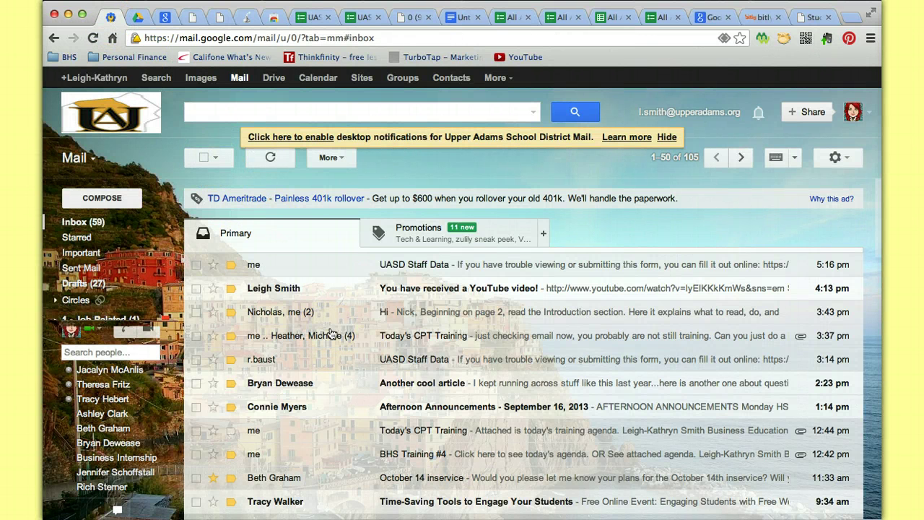
pyautogui.click(410, 359)
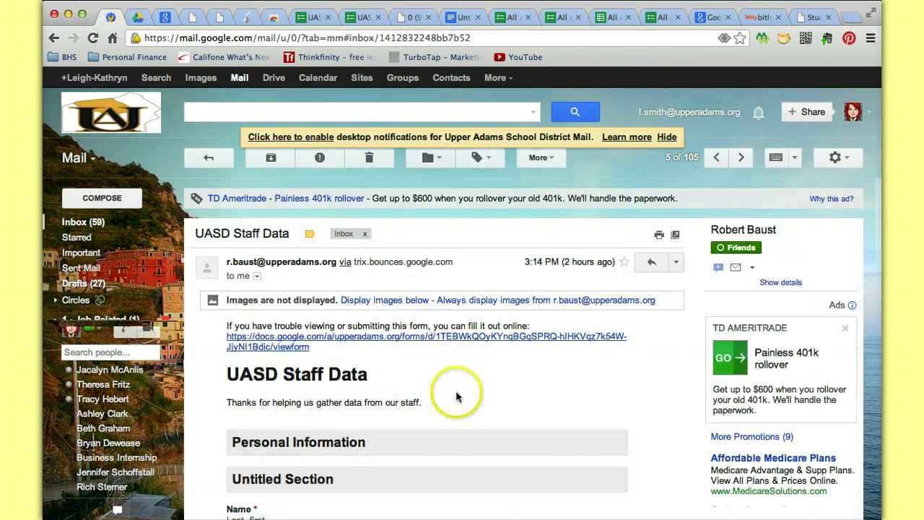
pyautogui.press('BackSpace')
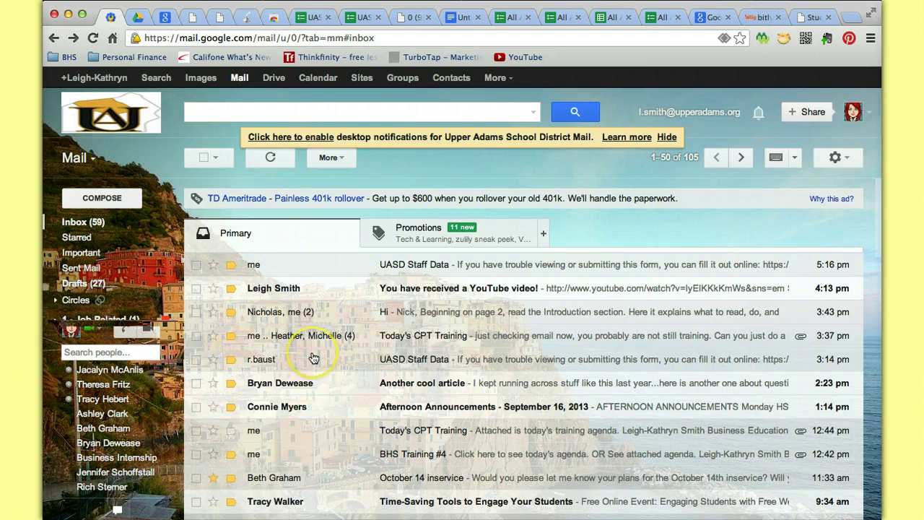
pyautogui.scroll(-3, 314, 359)
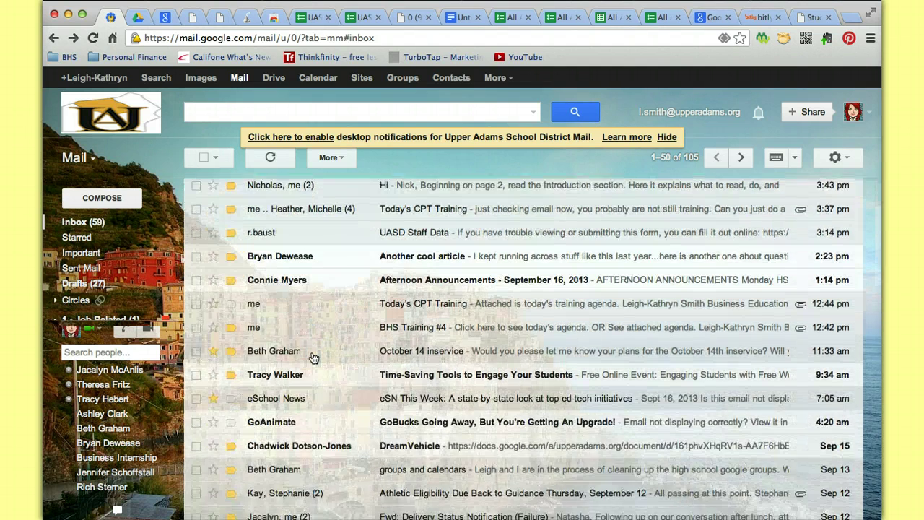
pyautogui.scroll(3, 314, 359)
pyautogui.moveTo(93, 315)
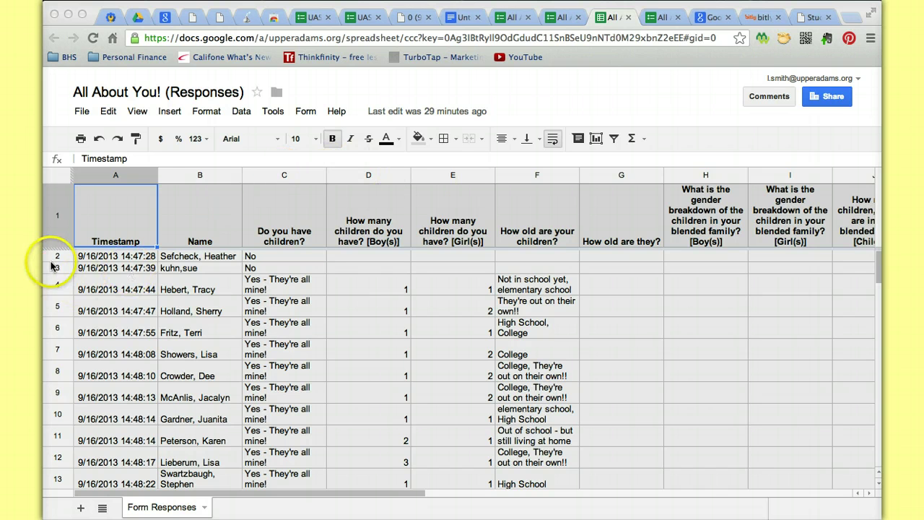
pyautogui.click(283, 176)
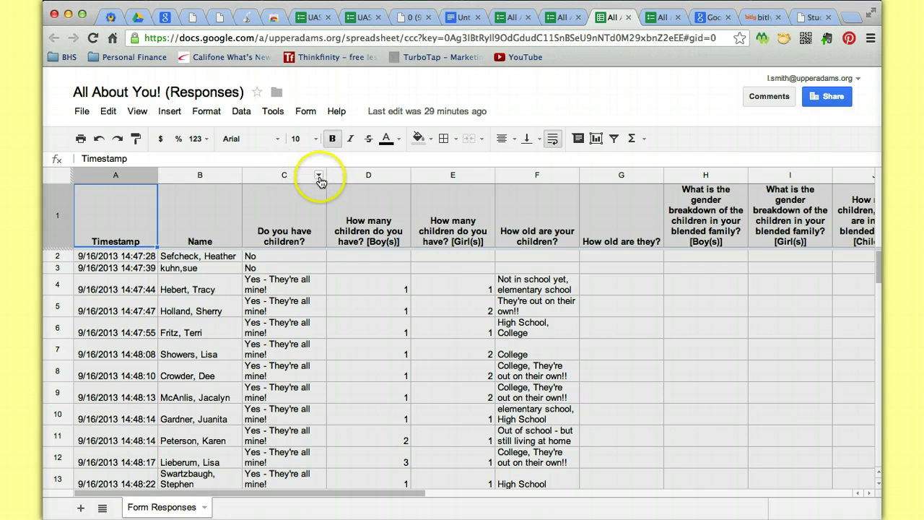
pyautogui.click(318, 176)
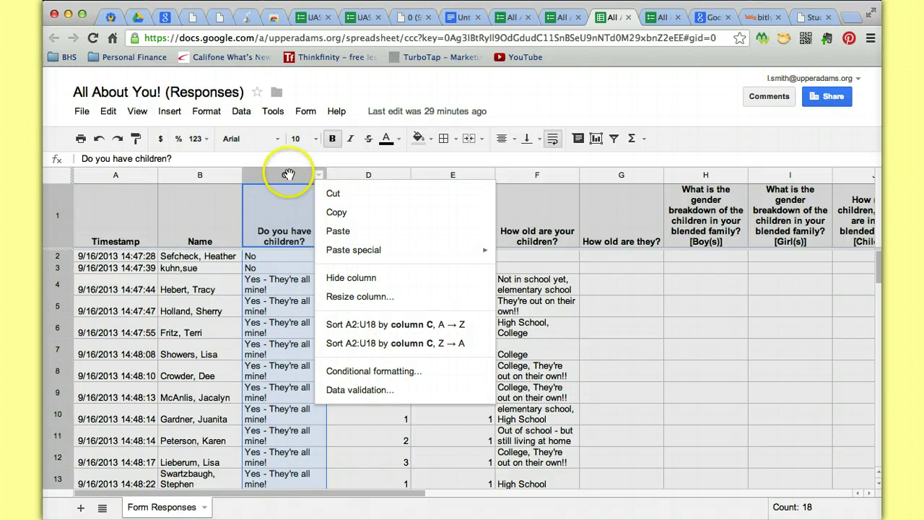
pyautogui.click(288, 174)
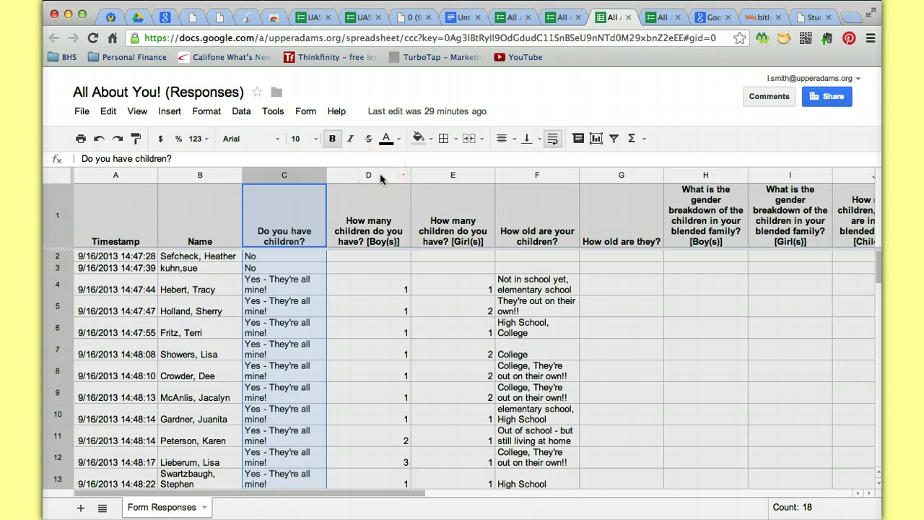
# - Sort the All About You! responses by the number of boys in column D, A → Z, and review the reordered rows
pyautogui.click(402, 177)
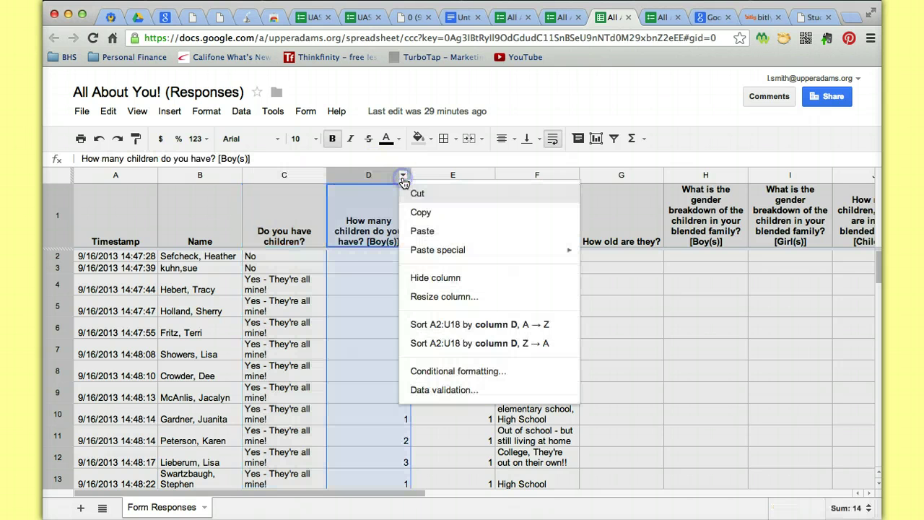
pyautogui.click(430, 326)
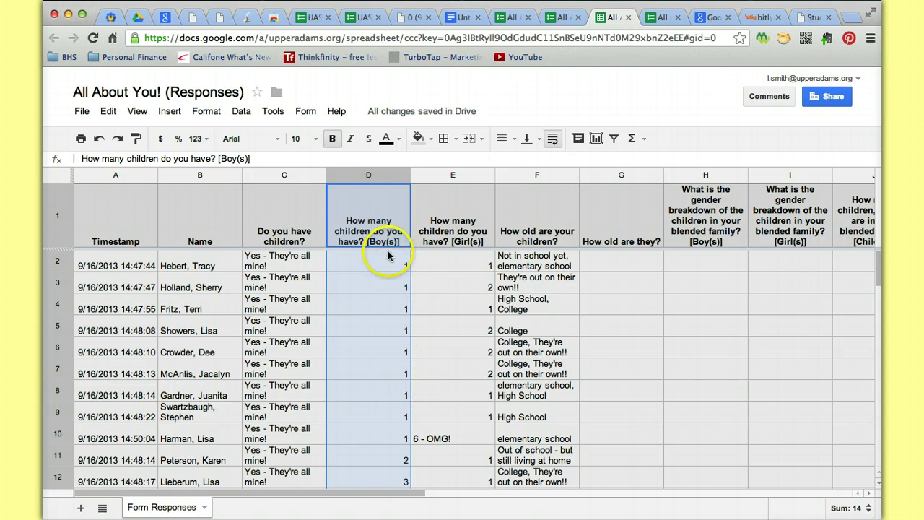
pyautogui.scroll(-3, 393, 367)
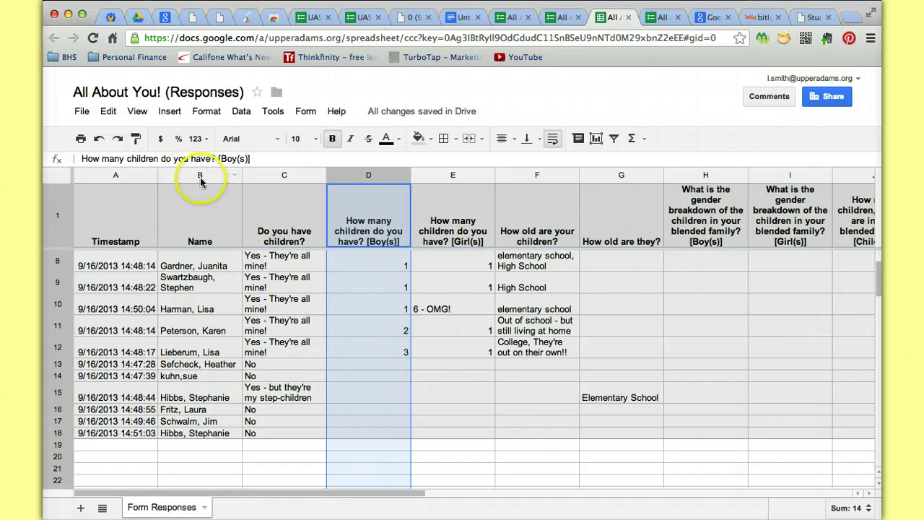
# - Sort the All About You! responses alphabetically by the Name column, A → Z, and look through the sorted list
pyautogui.click(234, 175)
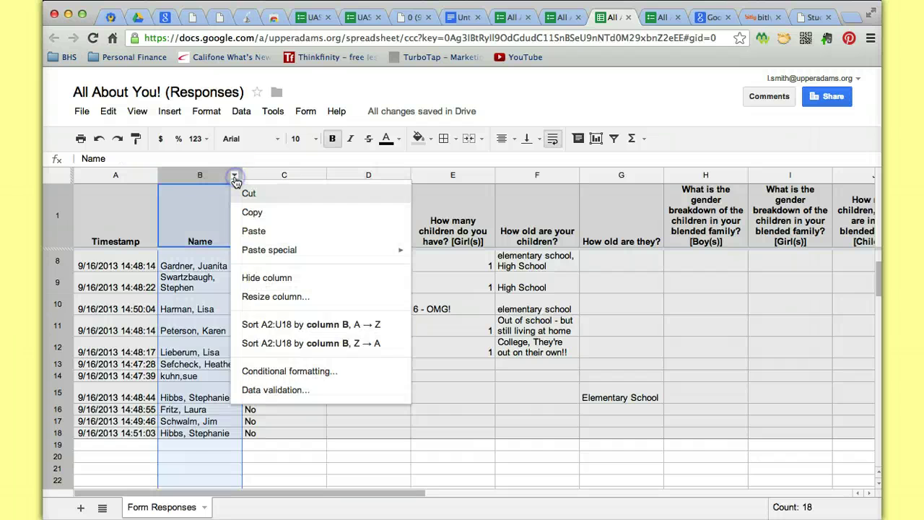
pyautogui.click(273, 324)
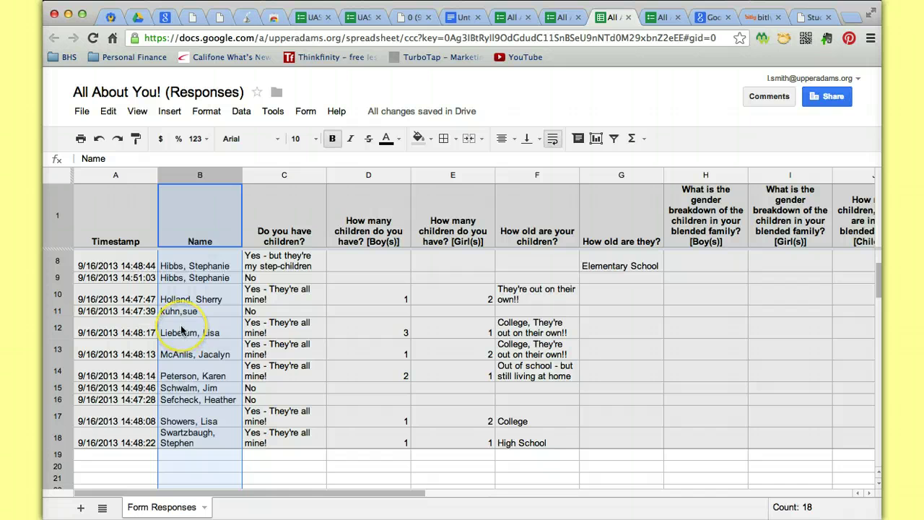
pyautogui.scroll(5, 181, 330)
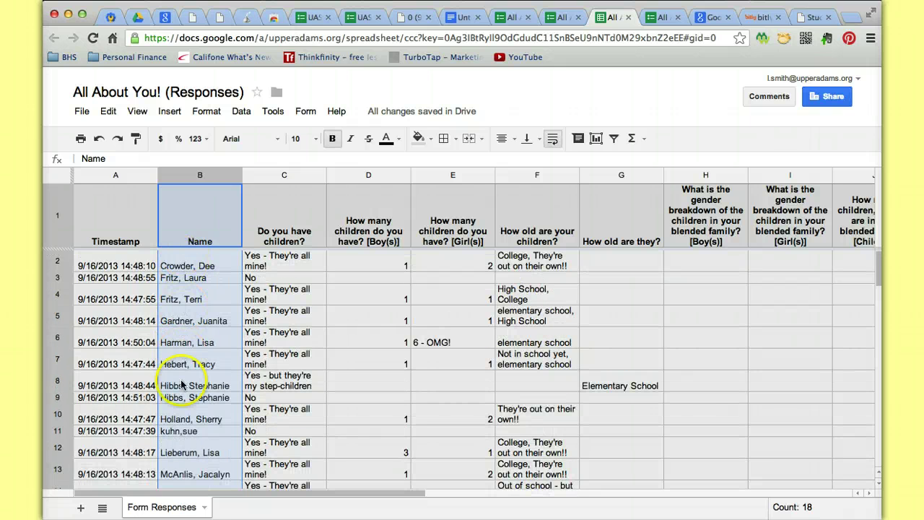
pyautogui.scroll(-5, 181, 382)
pyautogui.scroll(5, 181, 385)
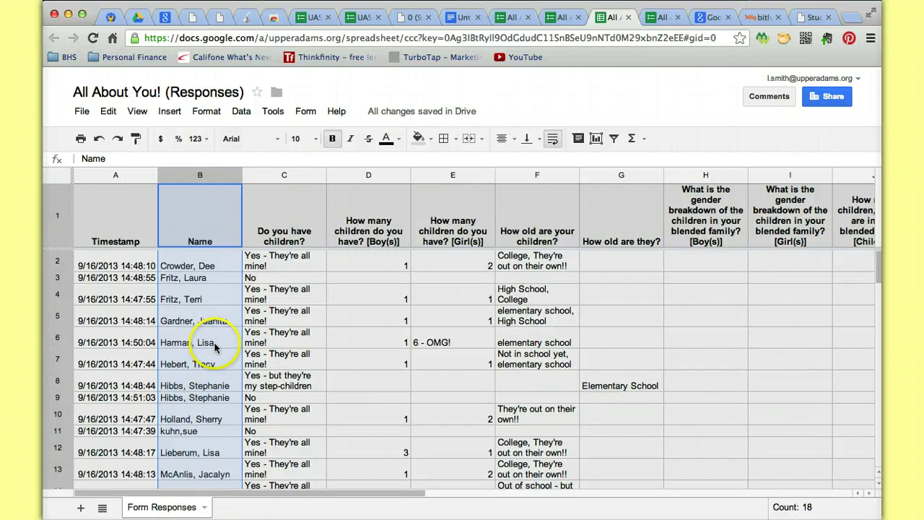
# - Show the summary of responses for the All About You! form and examine its charts, from the children questions to highest degree and daily responses
pyautogui.click(306, 112)
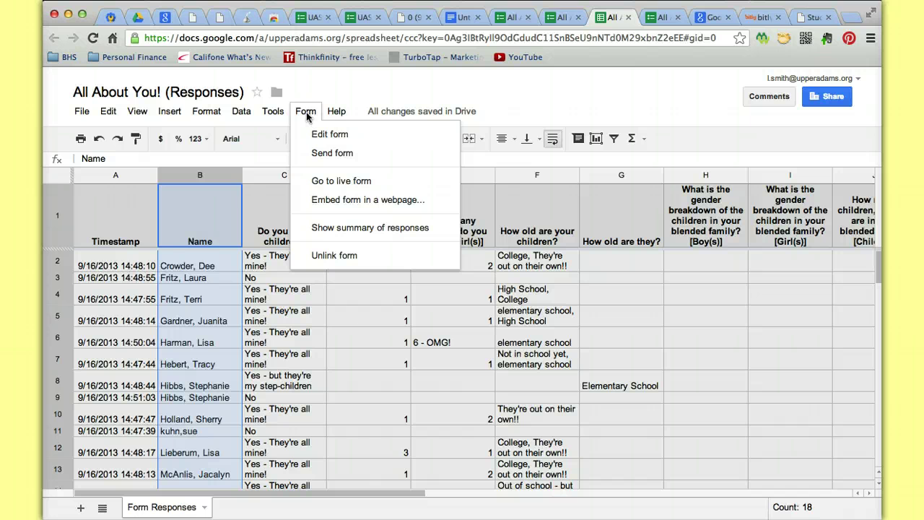
pyautogui.click(364, 230)
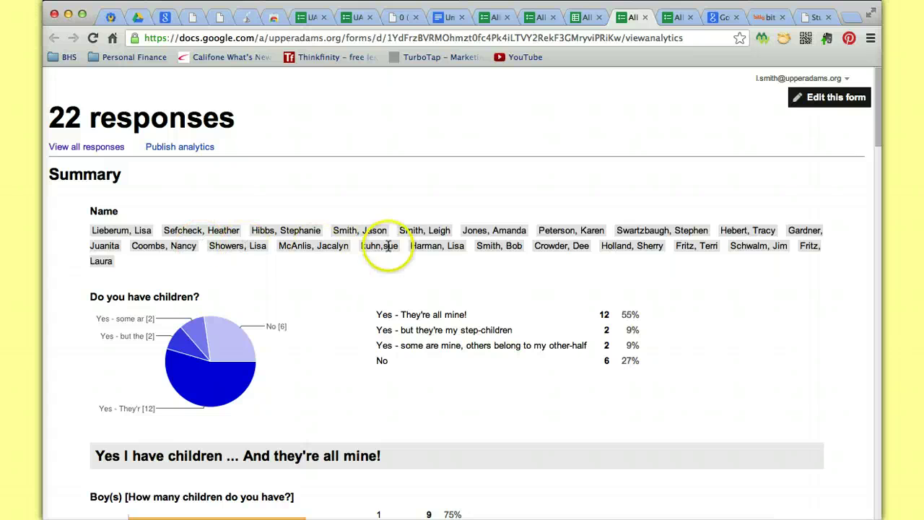
pyautogui.scroll(-2, 80, 312)
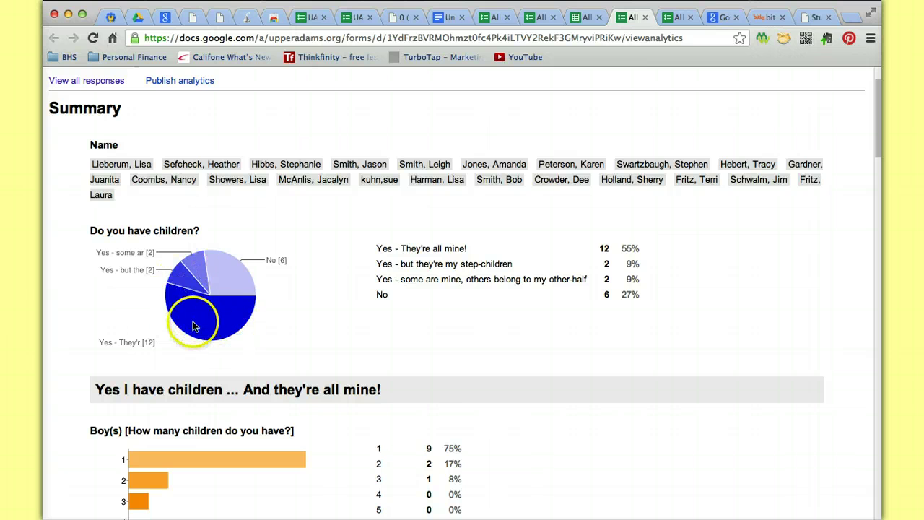
pyautogui.scroll(-5, 230, 309)
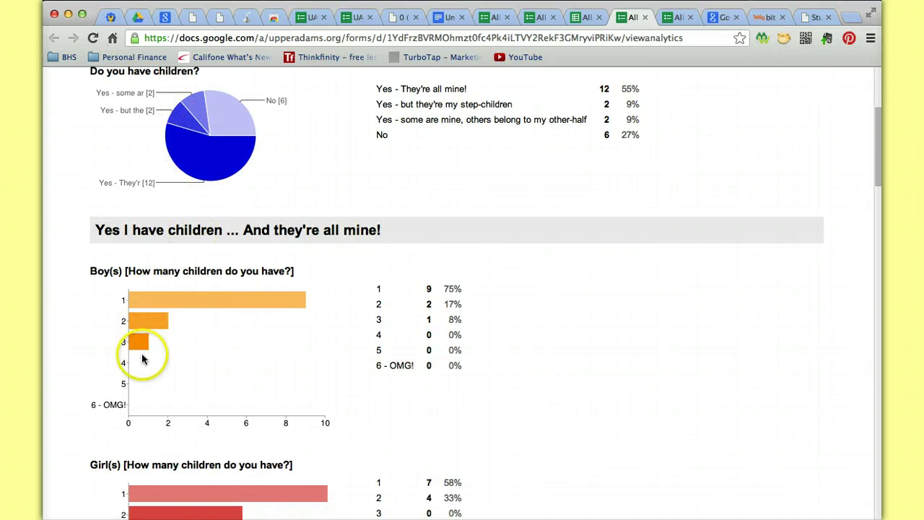
pyautogui.scroll(-1, 216, 381)
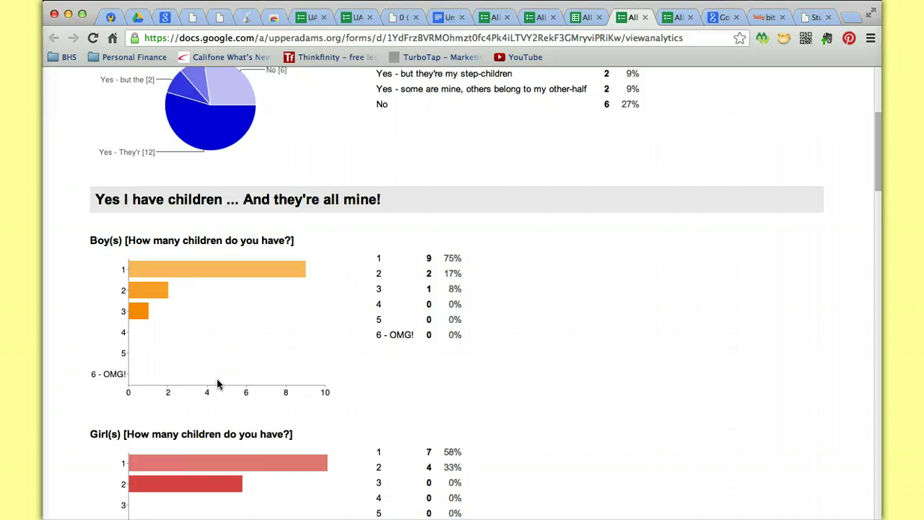
pyautogui.scroll(-15, 218, 383)
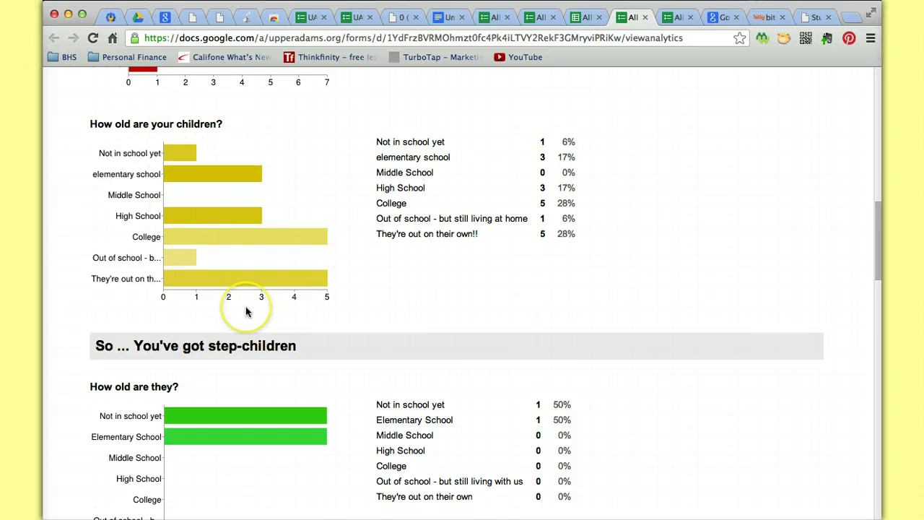
pyautogui.scroll(-20, 246, 311)
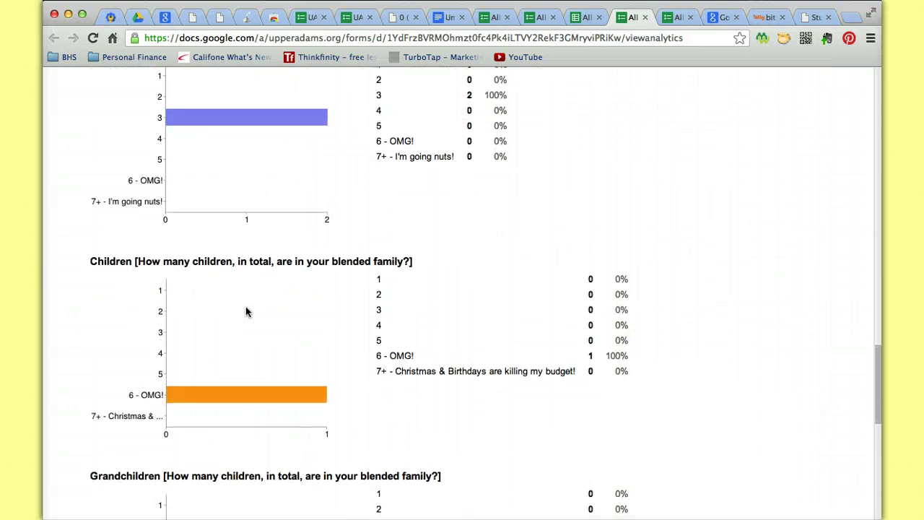
pyautogui.scroll(-14, 246, 311)
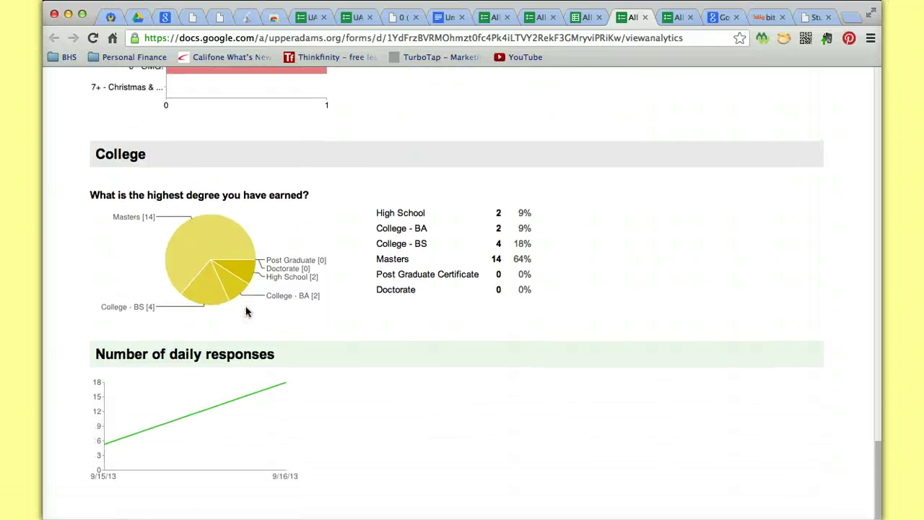
pyautogui.click(109, 232)
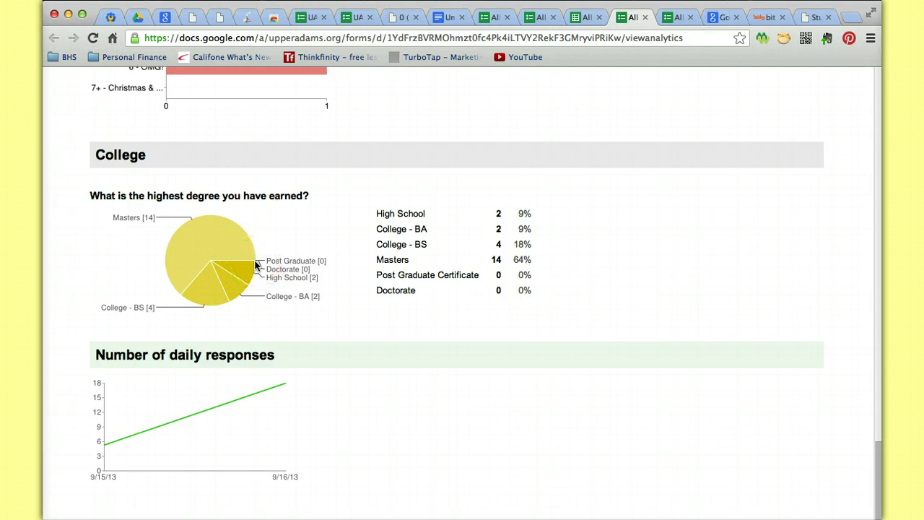
pyautogui.scroll(10, 255, 265)
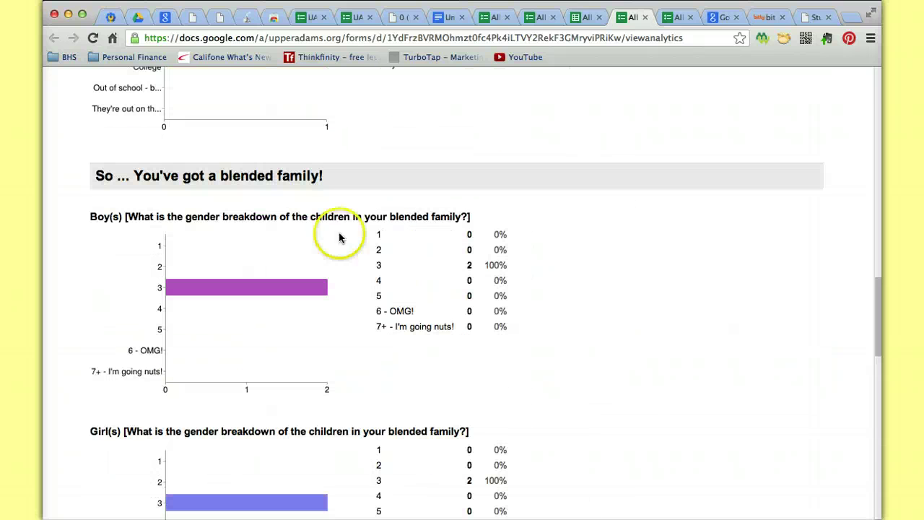